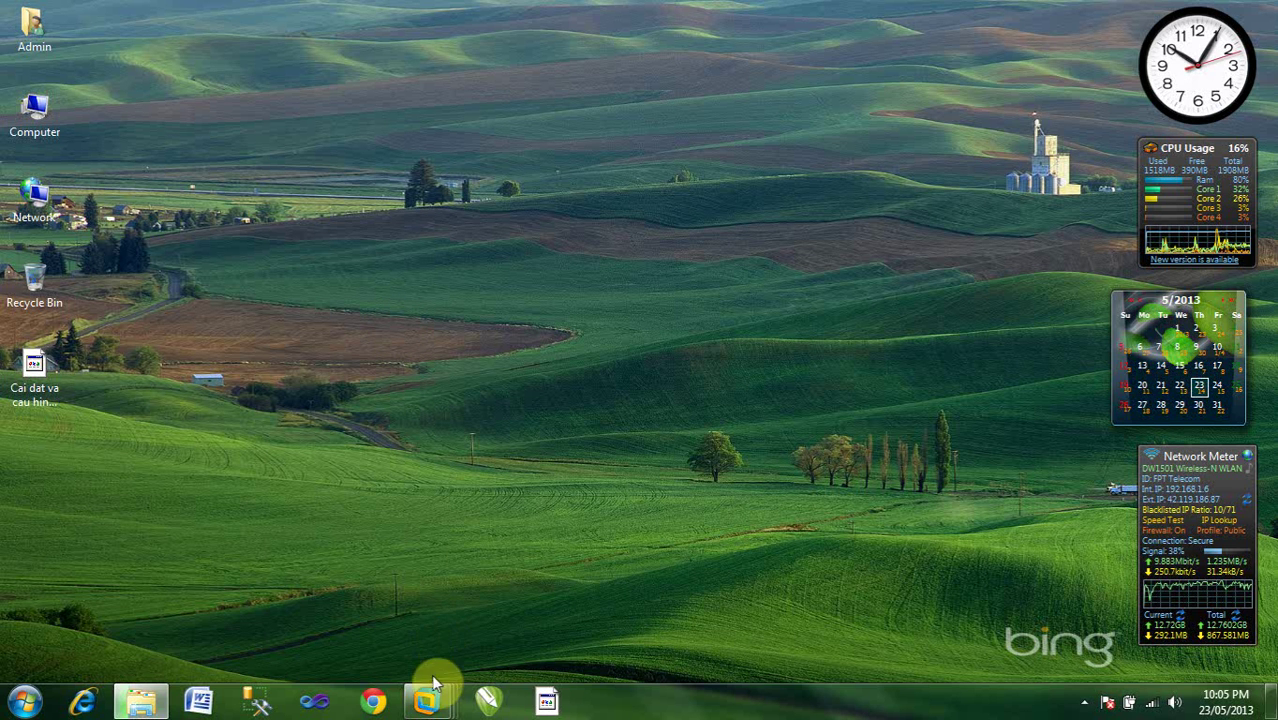
# Preview the VMware Workstation windows for the Windows Server 2008 and Server 2003 machines
pyautogui.moveTo(428, 695)
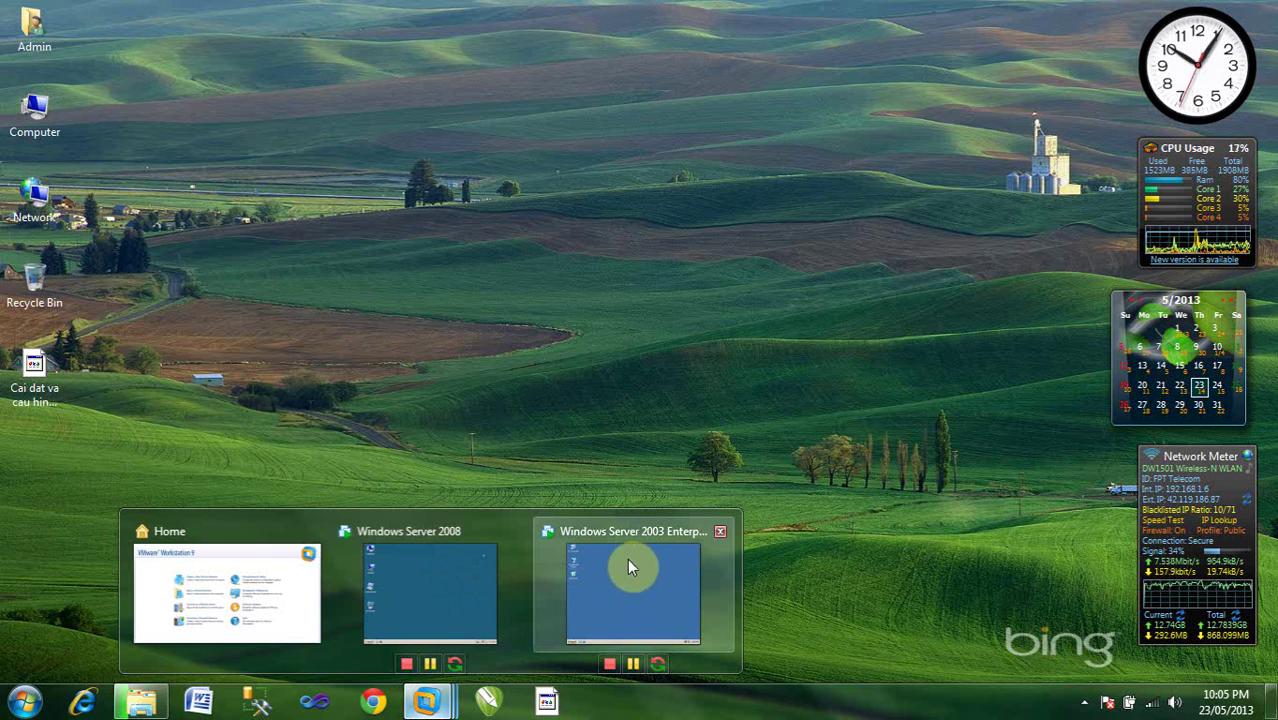
# Switch to the Windows Server 2008 VM full screen and select its Network desktop icon
pyautogui.click(446, 598)
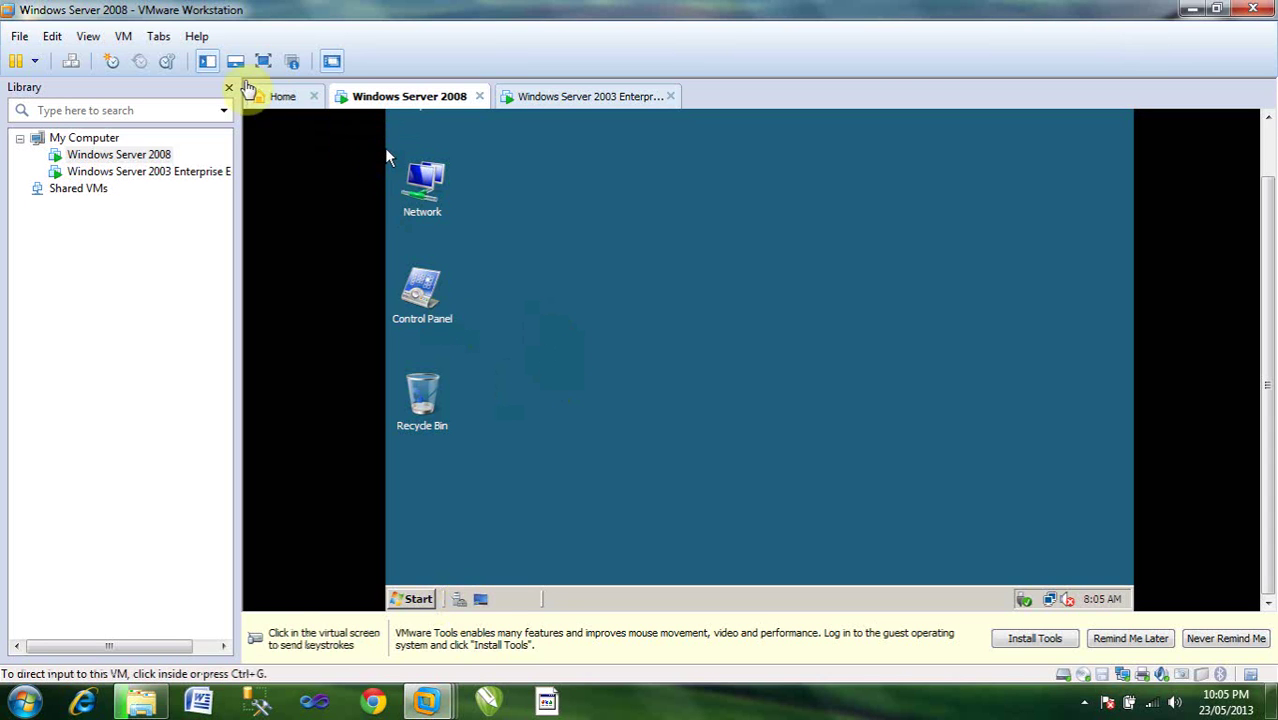
pyautogui.click(263, 61)
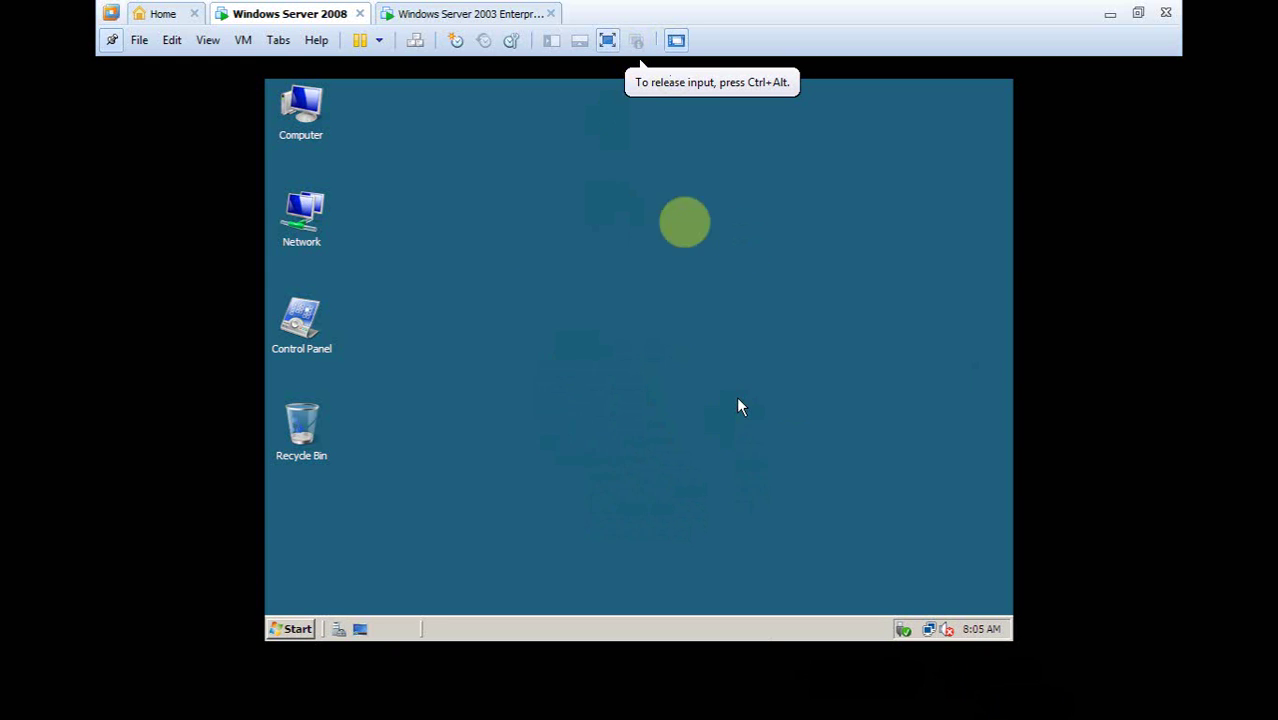
pyautogui.click(298, 630)
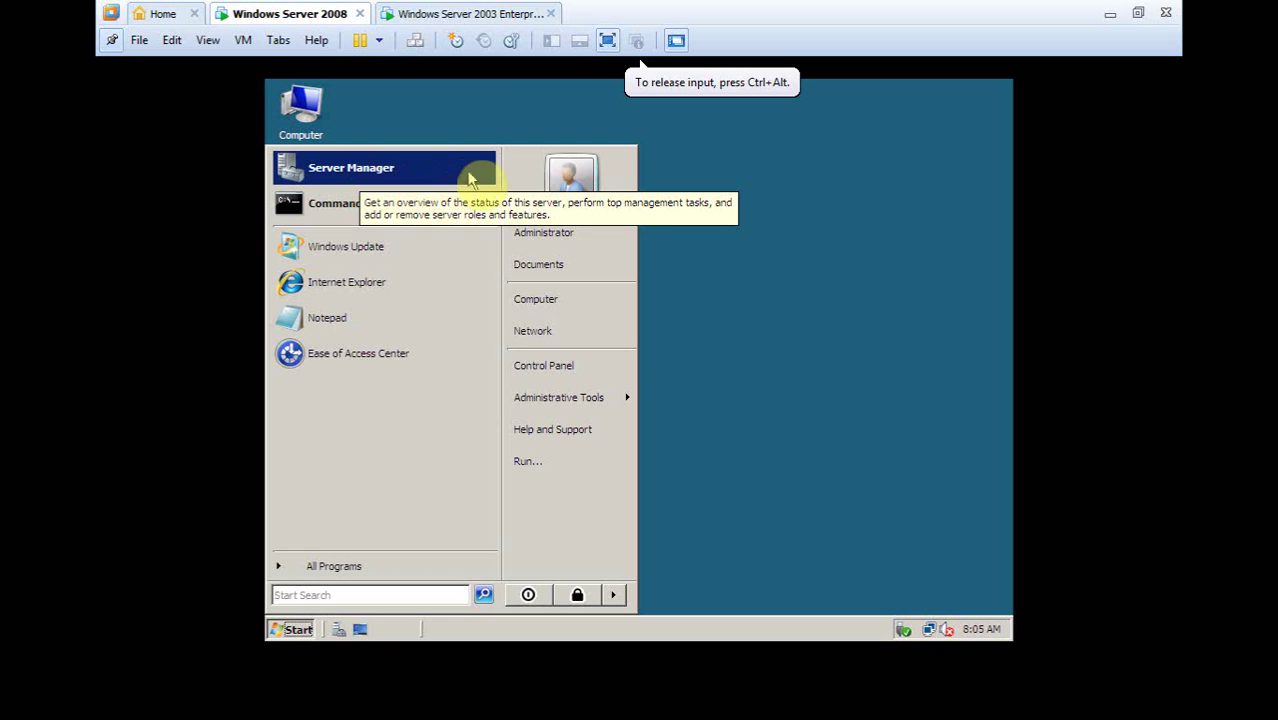
pyautogui.click(473, 105)
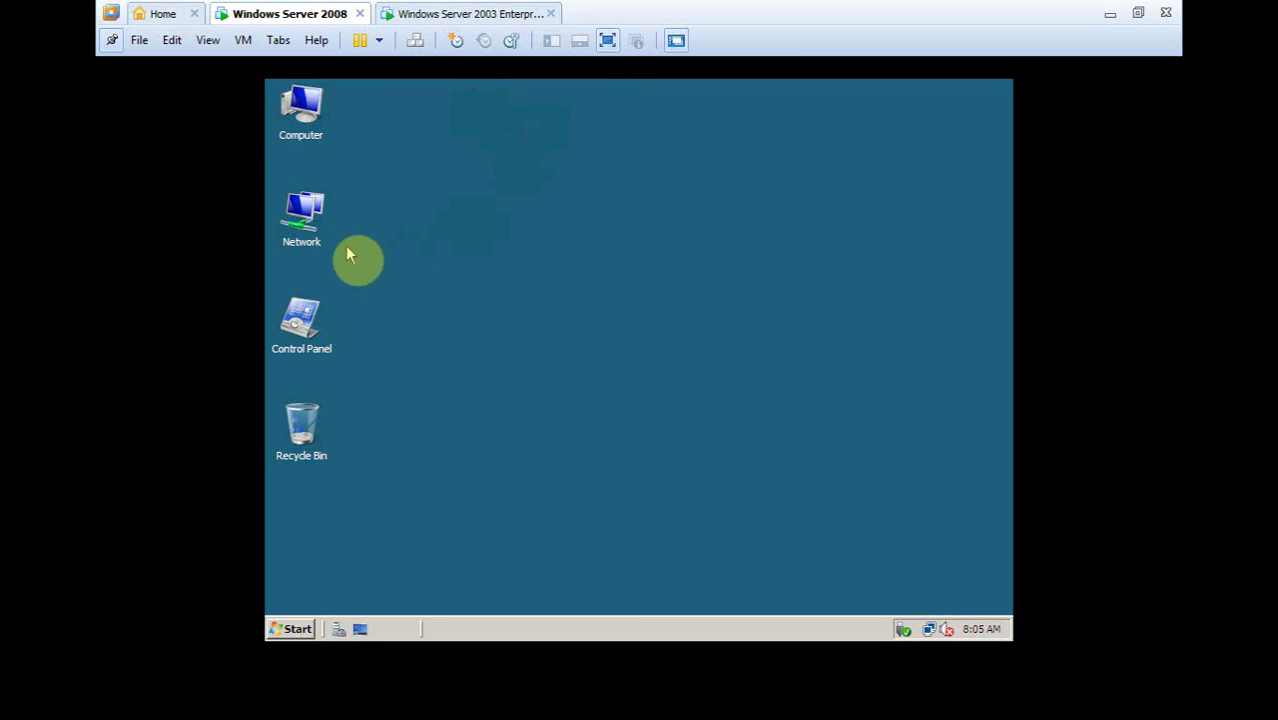
pyautogui.click(321, 238)
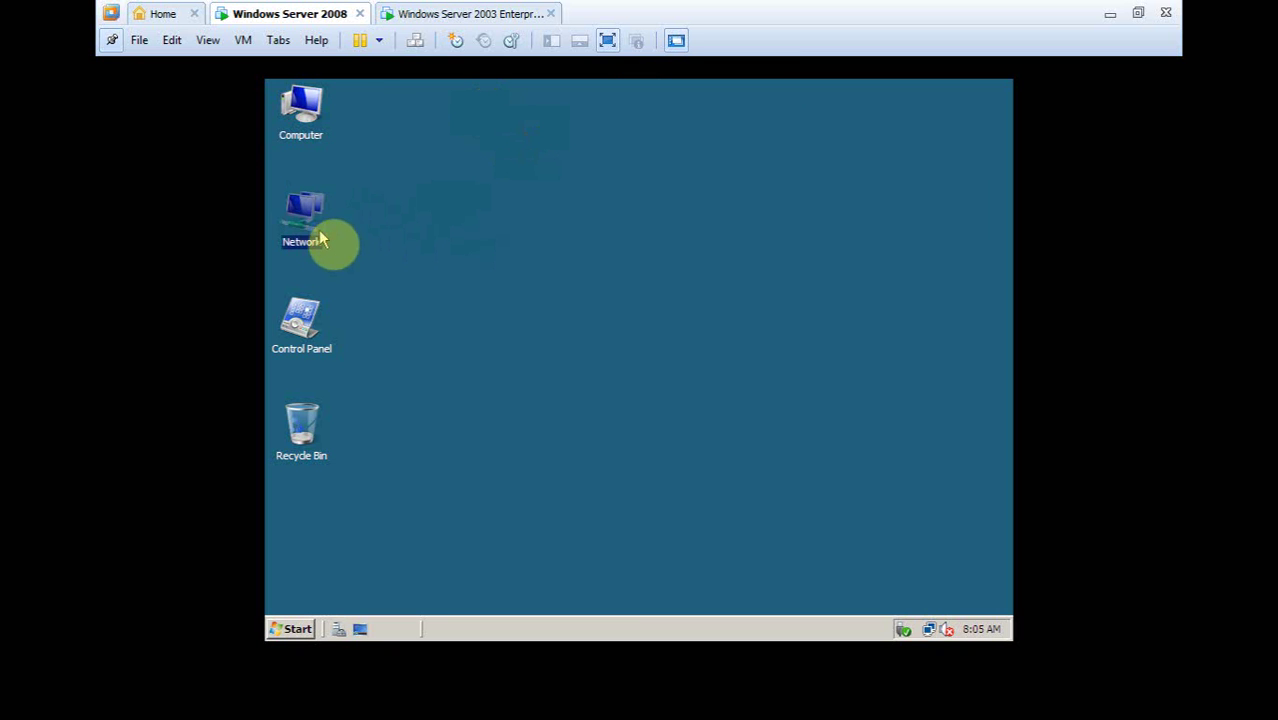
pyautogui.click(322, 211)
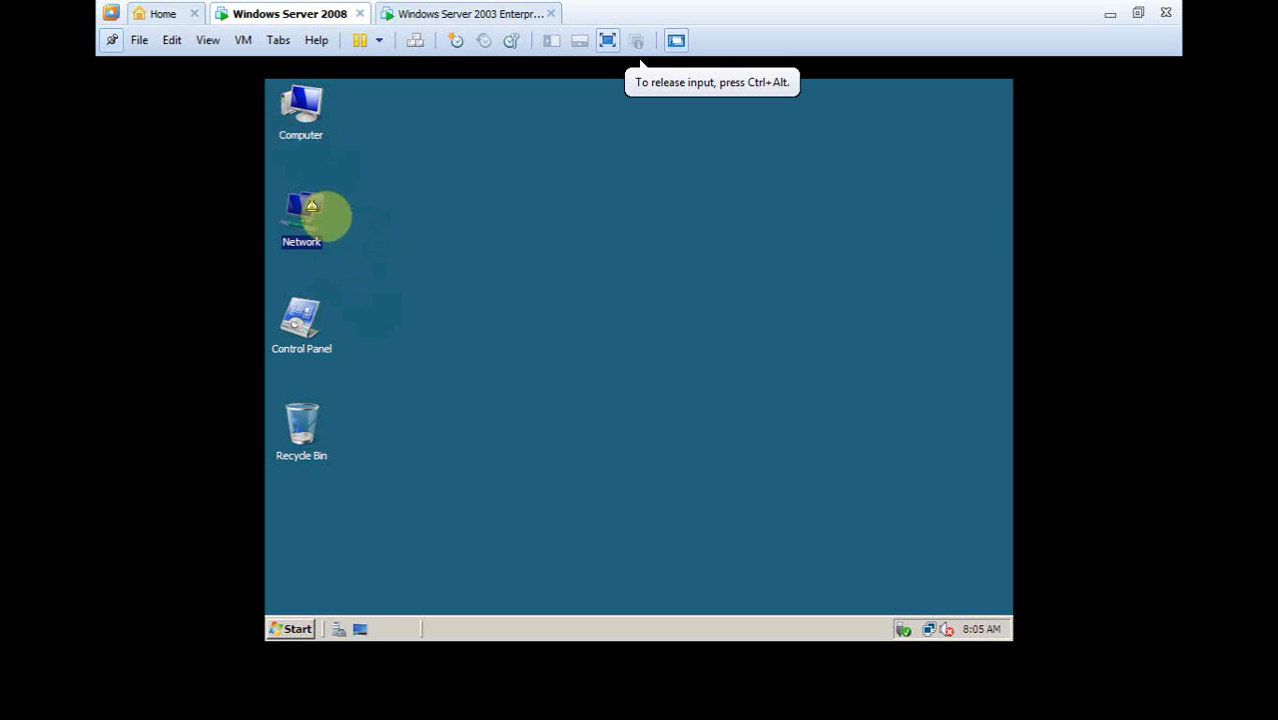
# Open the Lan connection's Properties through Network properties and Manage network connections
pyautogui.rightClick(320, 228)
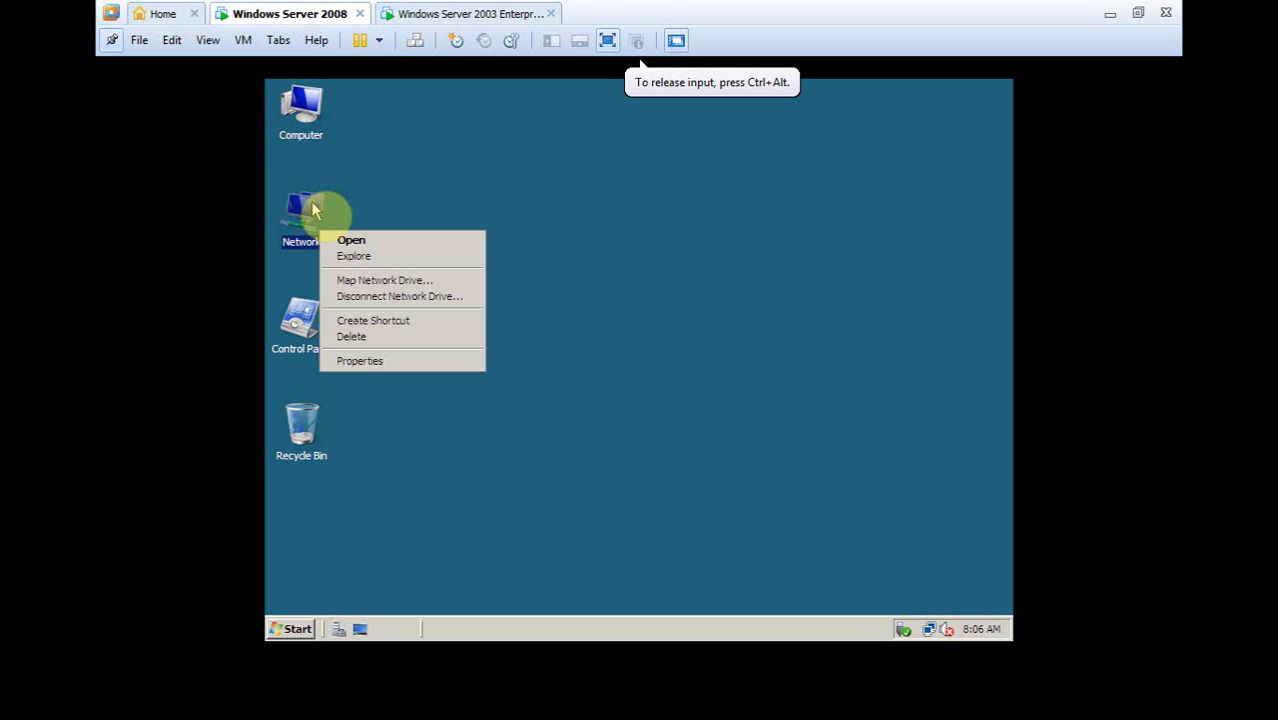
pyautogui.click(370, 361)
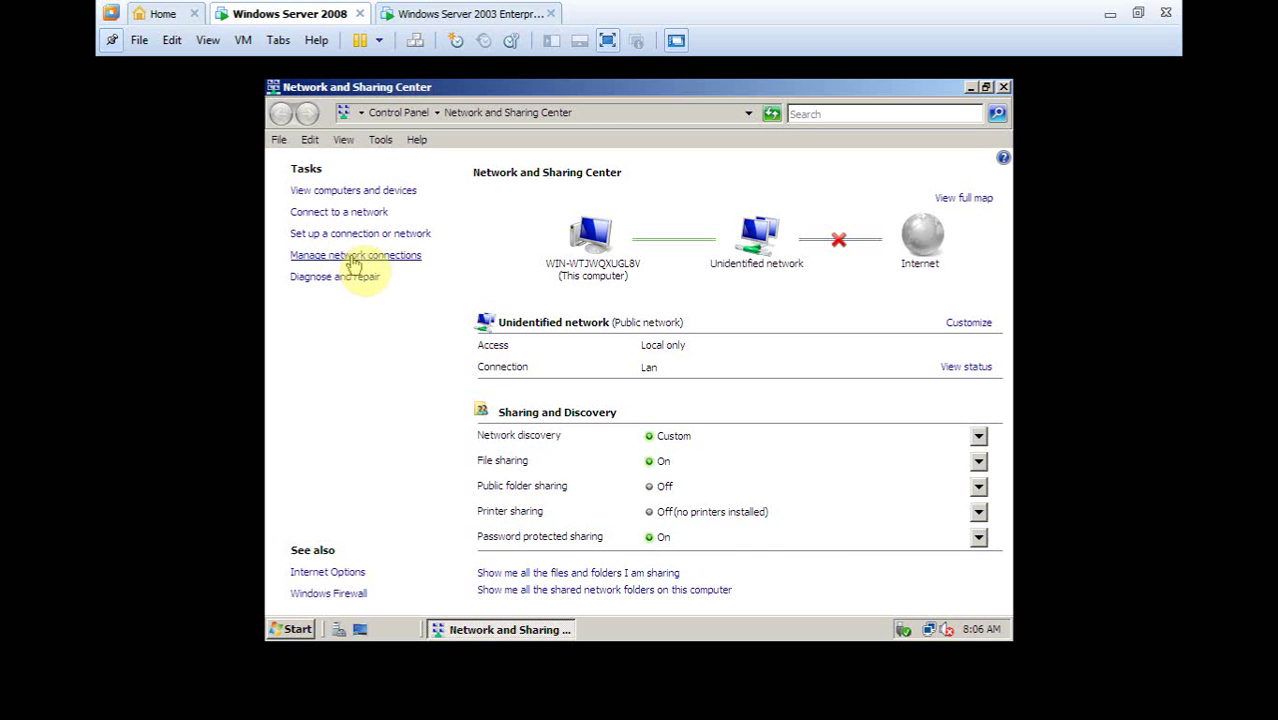
pyautogui.click(356, 257)
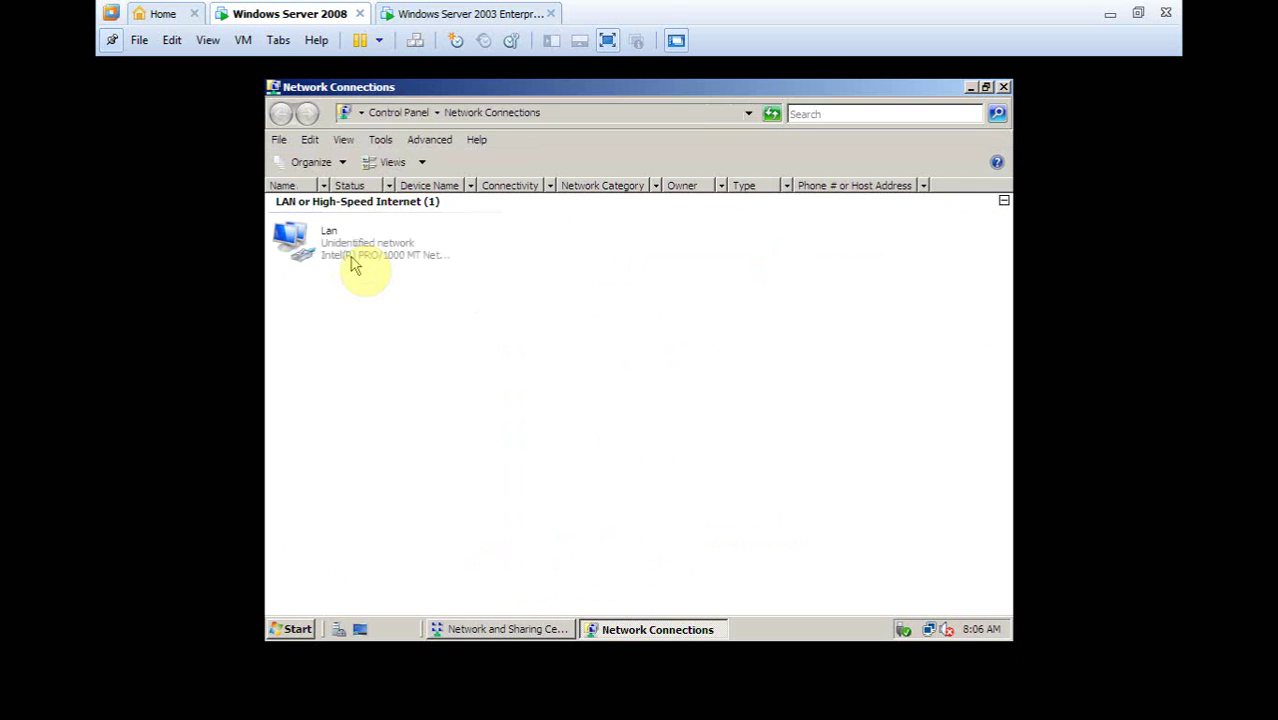
pyautogui.rightClick(351, 259)
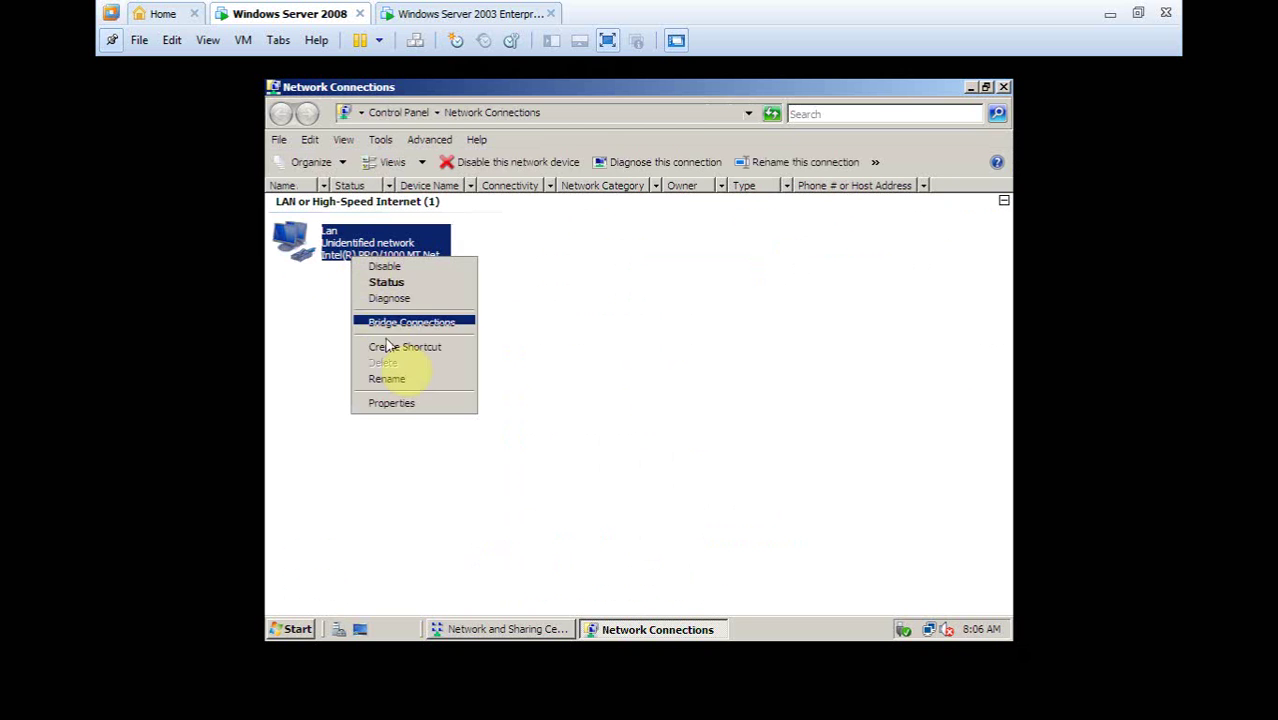
pyautogui.click(409, 404)
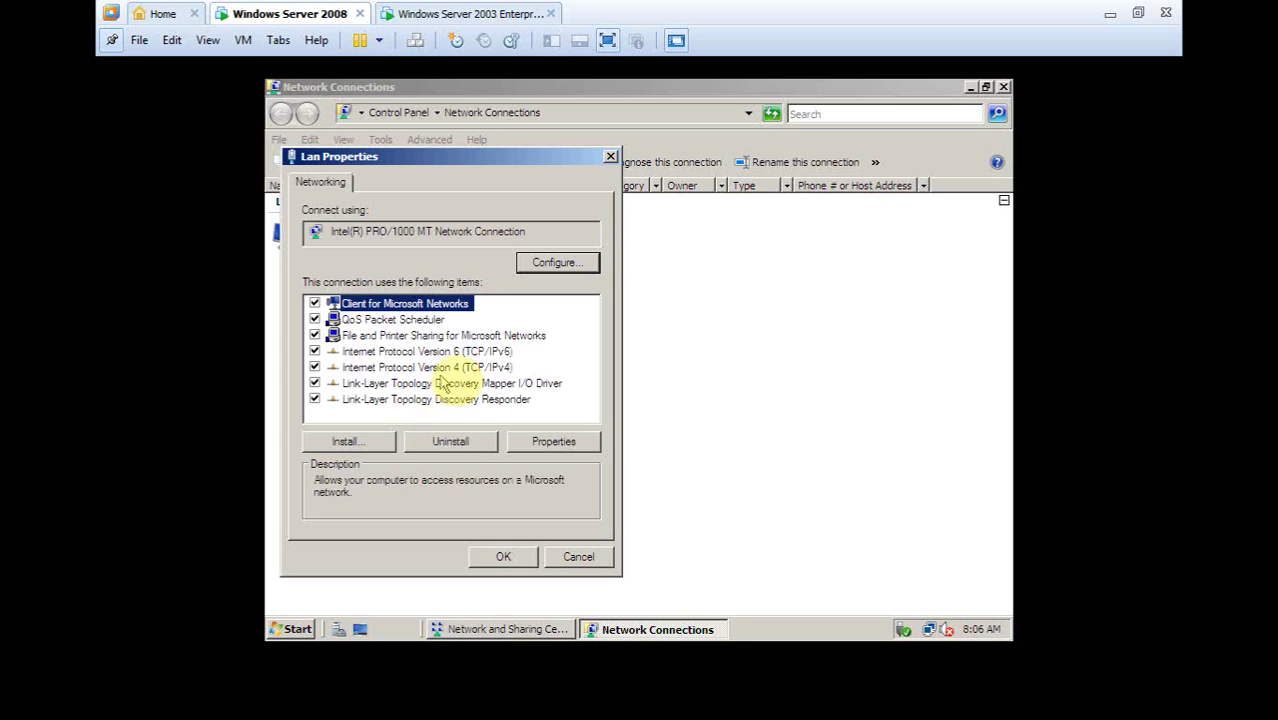
# Give Lan's TCP/IPv4 settings preferred DNS 1.0.0.1, confirm, and close the connection windows
pyautogui.click(438, 368)
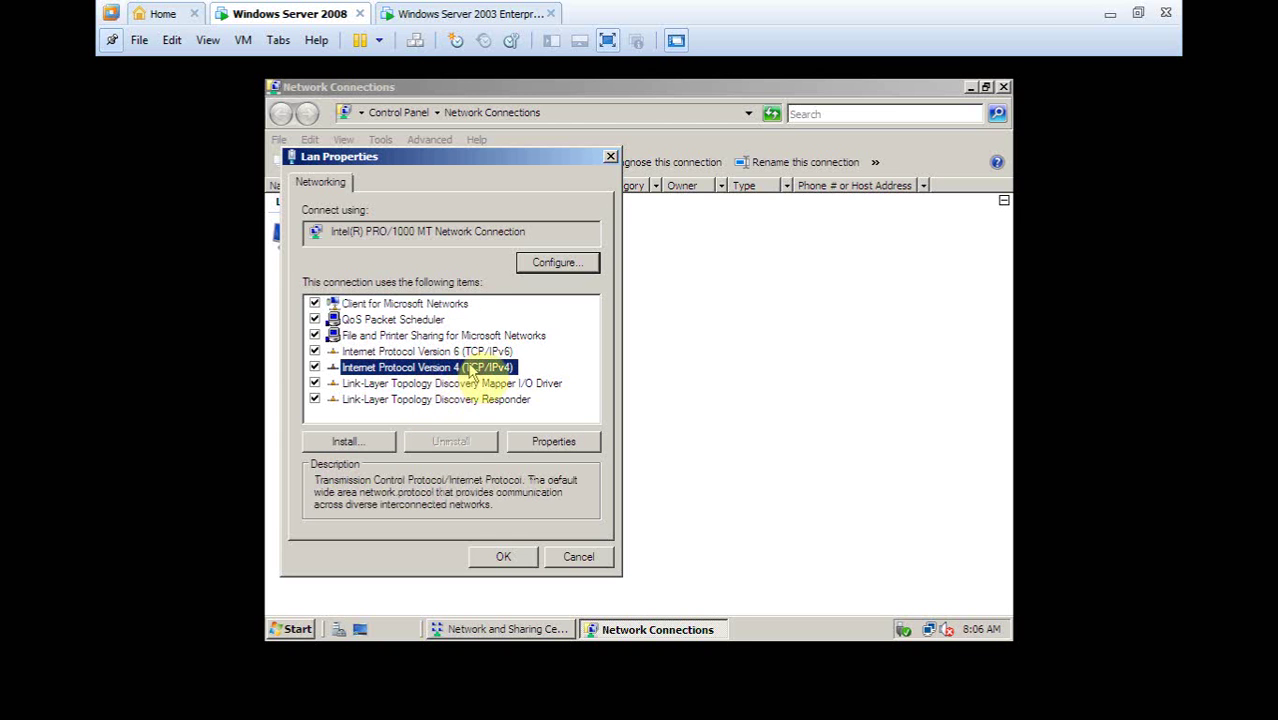
pyautogui.click(557, 447)
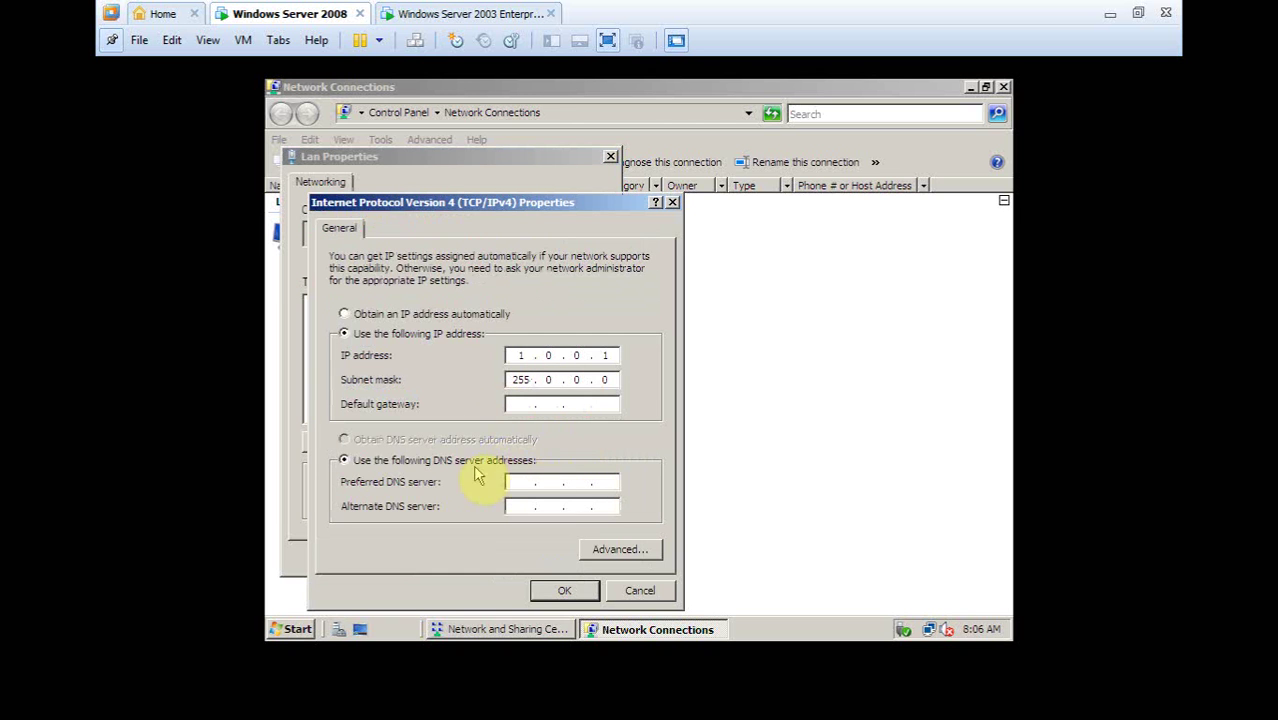
pyautogui.click(510, 482)
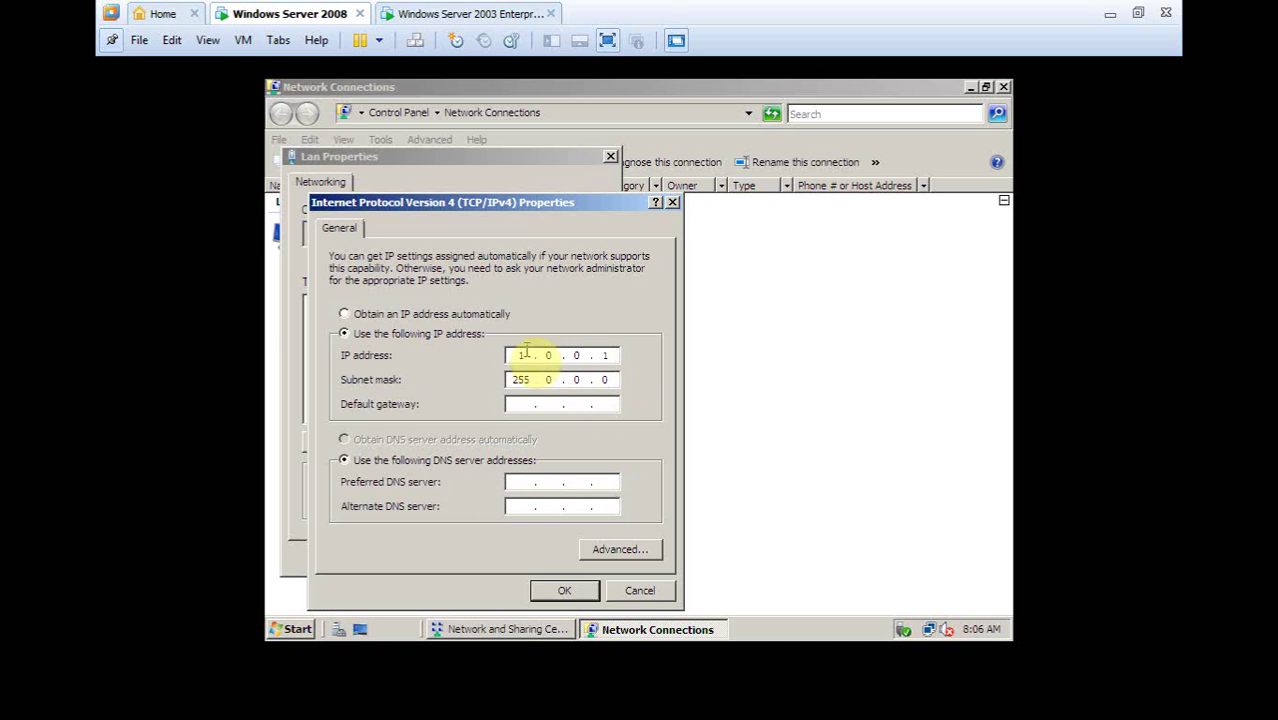
pyautogui.click(540, 352)
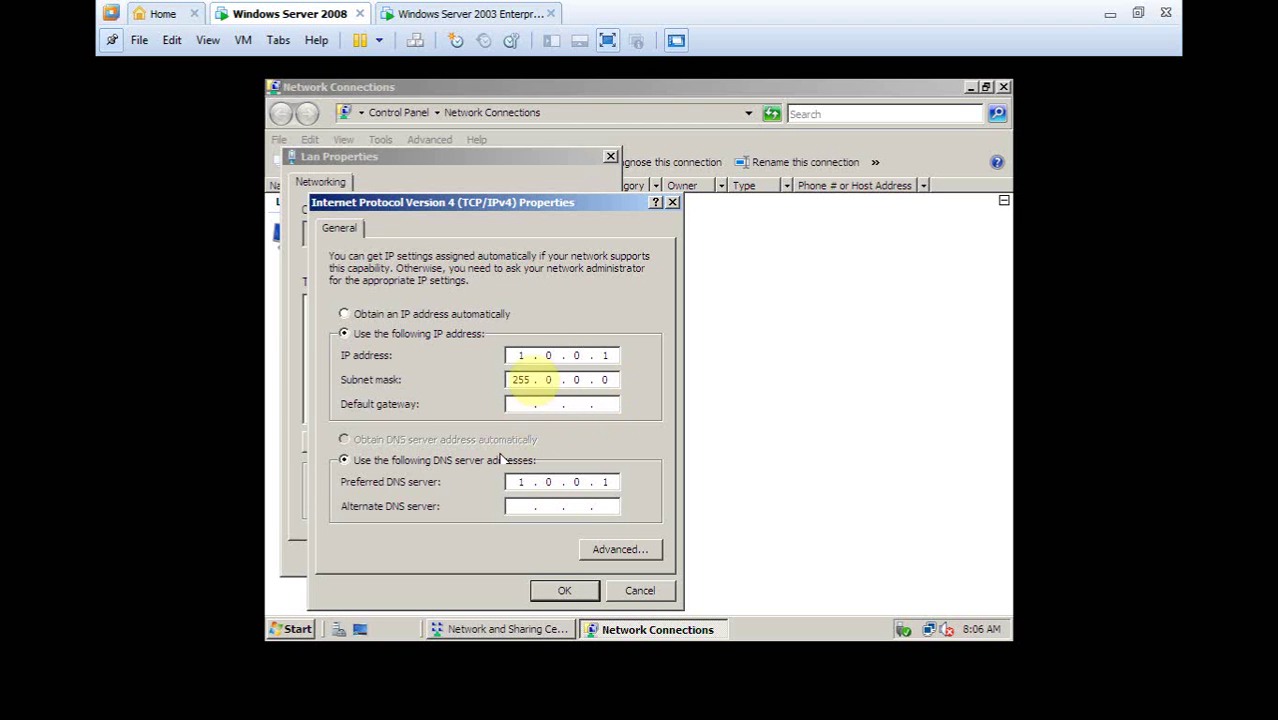
pyautogui.click(563, 591)
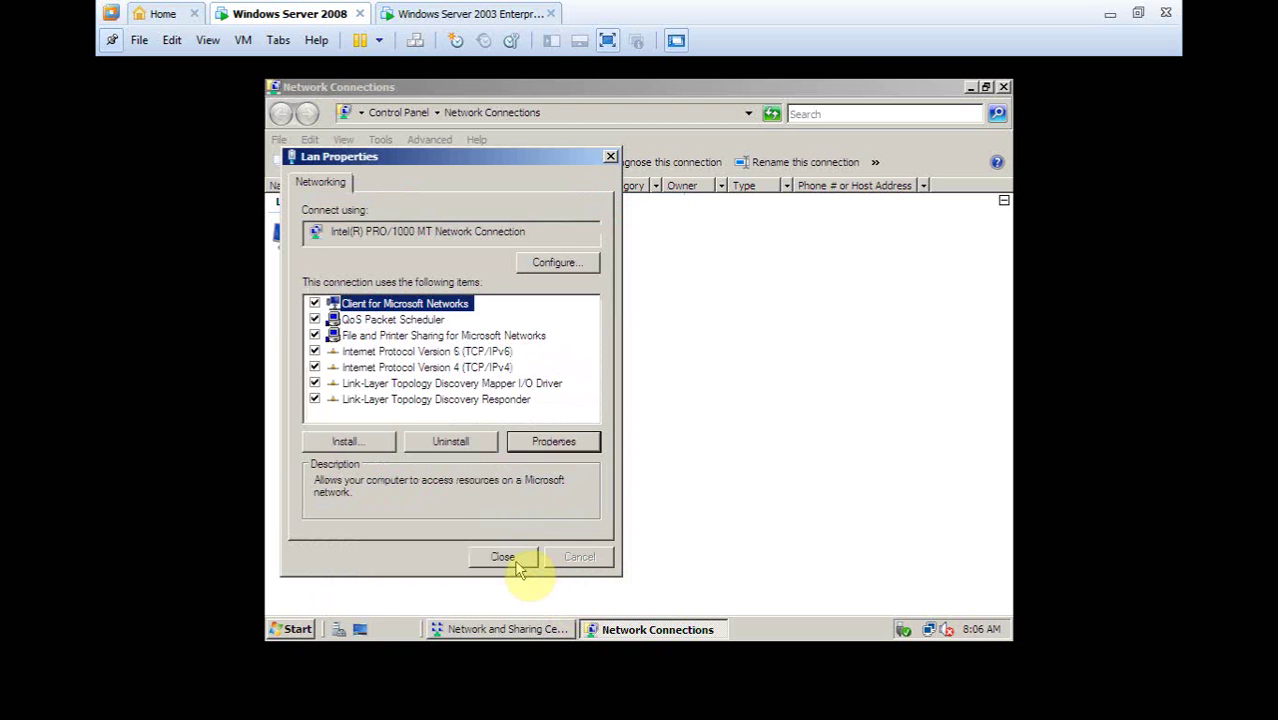
pyautogui.click(515, 562)
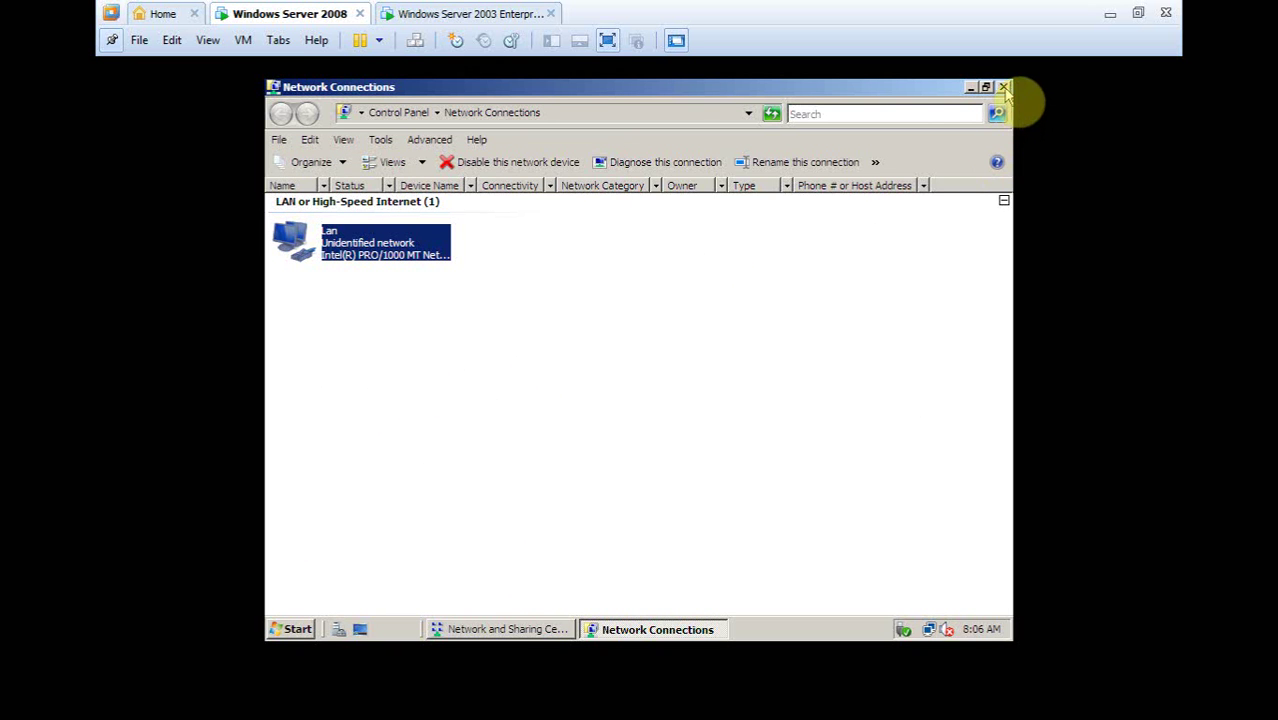
pyautogui.click(1004, 88)
# Close Network and Sharing Center, launch Server Manager, and start Add Roles from Roles
pyautogui.click(1005, 88)
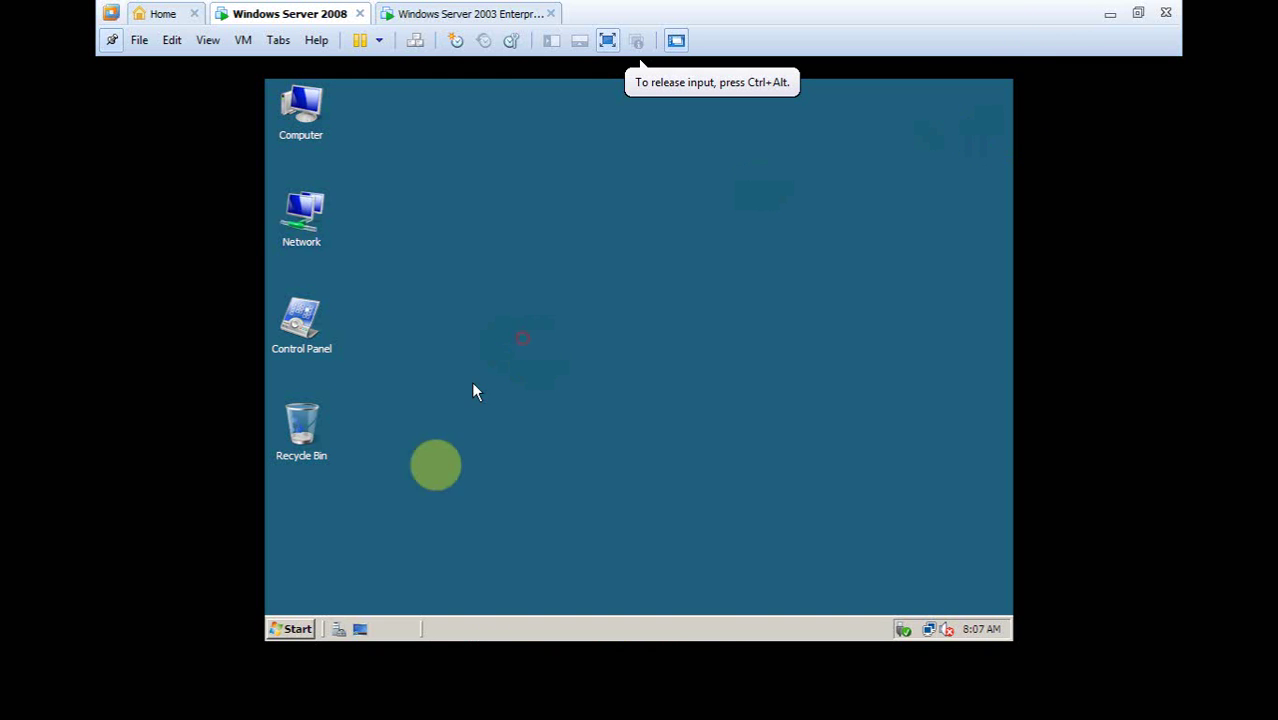
pyautogui.click(294, 629)
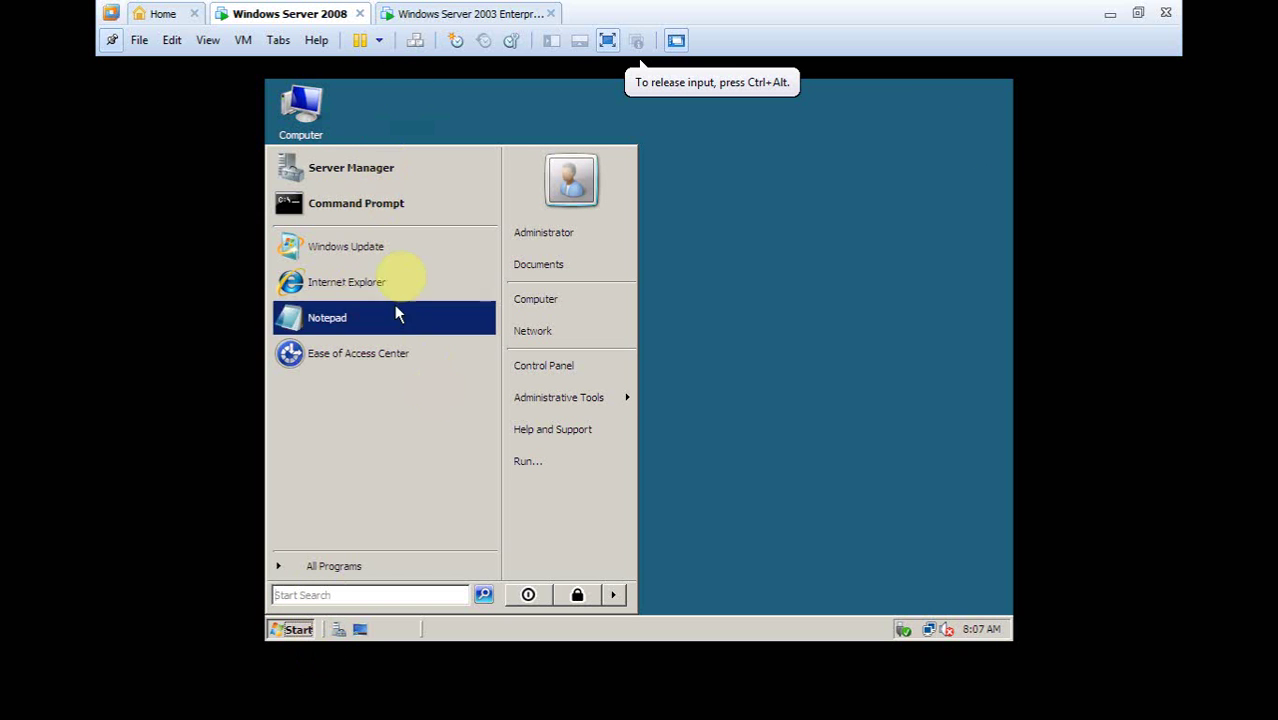
pyautogui.click(386, 168)
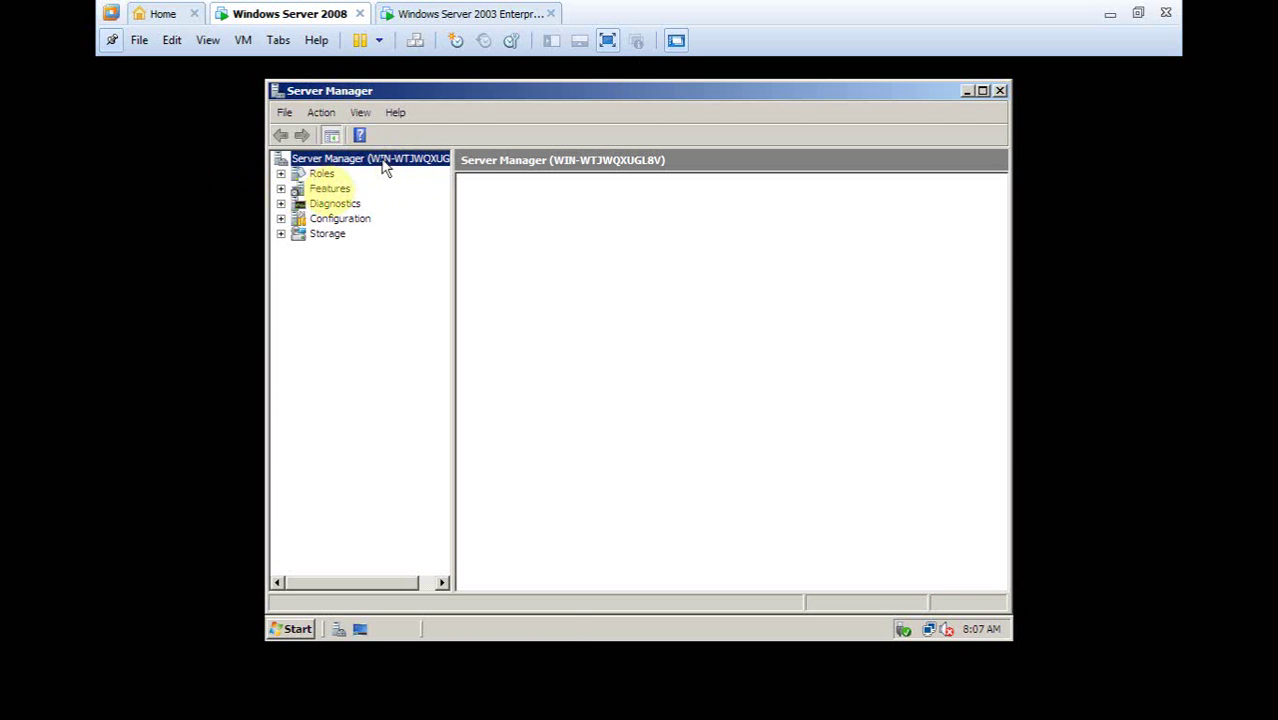
pyautogui.click(322, 174)
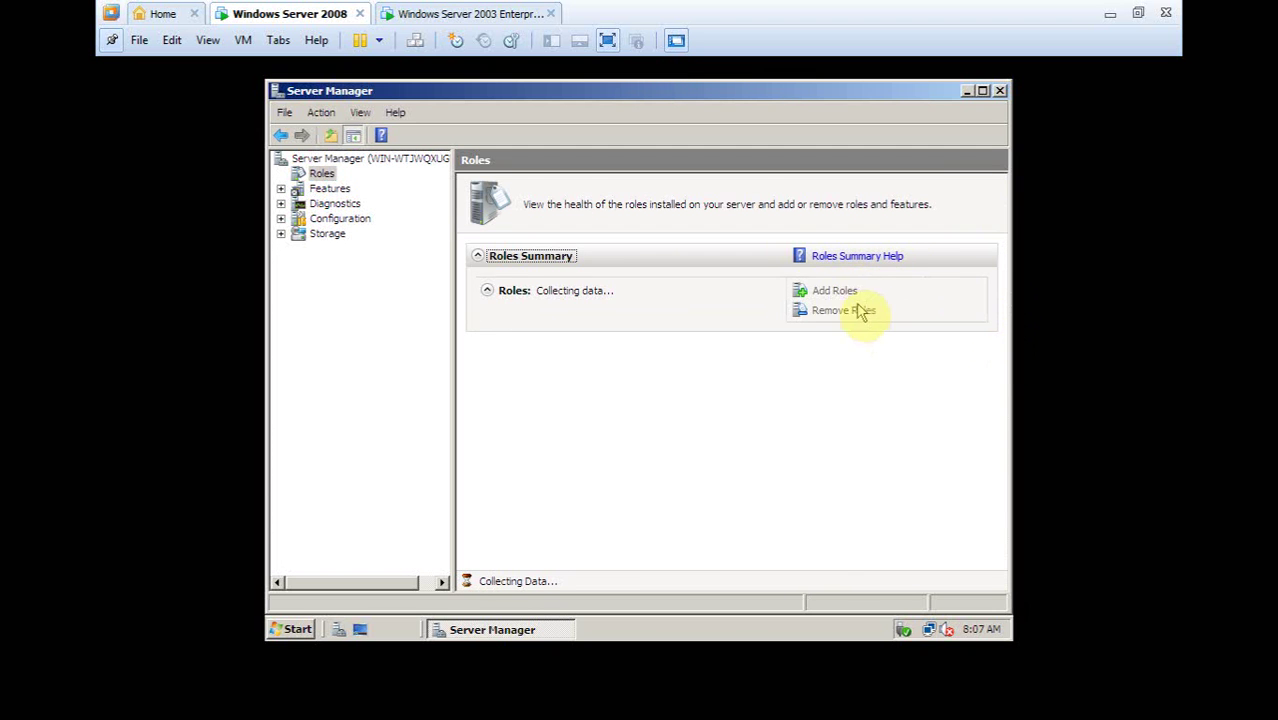
pyautogui.click(835, 292)
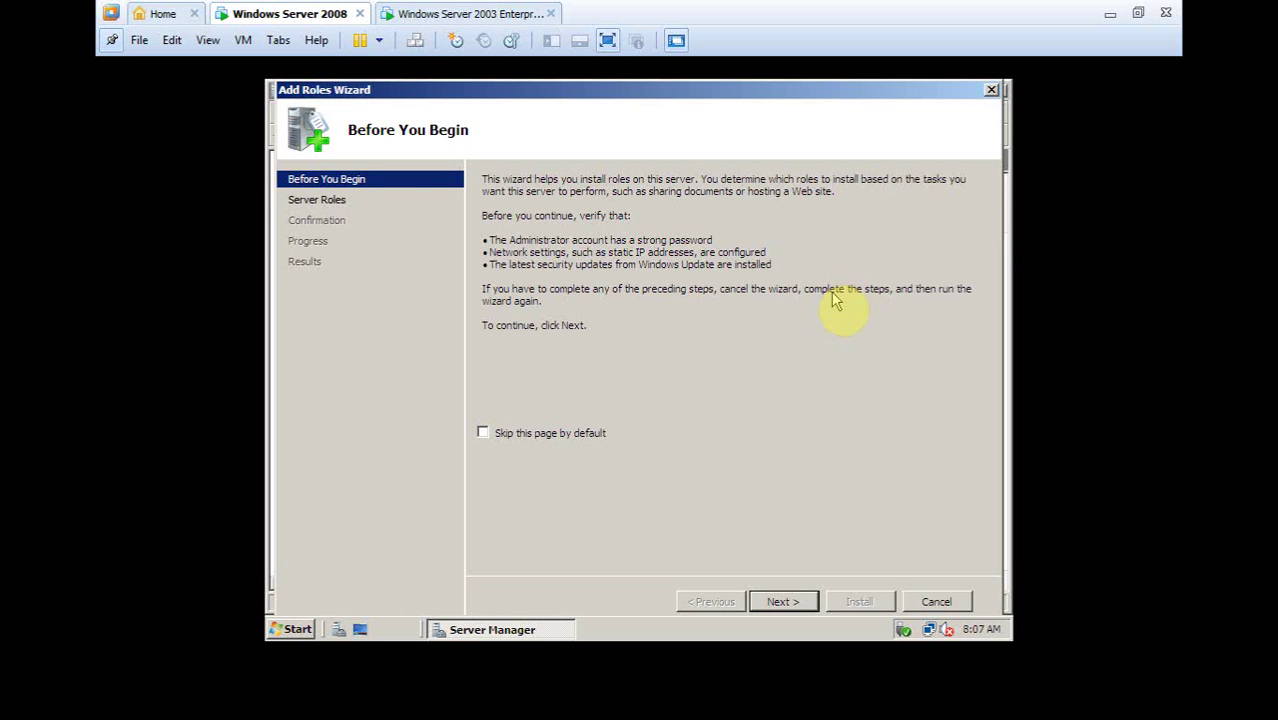
# Select the DNS Server role in the Add Roles Wizard and install it
pyautogui.click(790, 601)
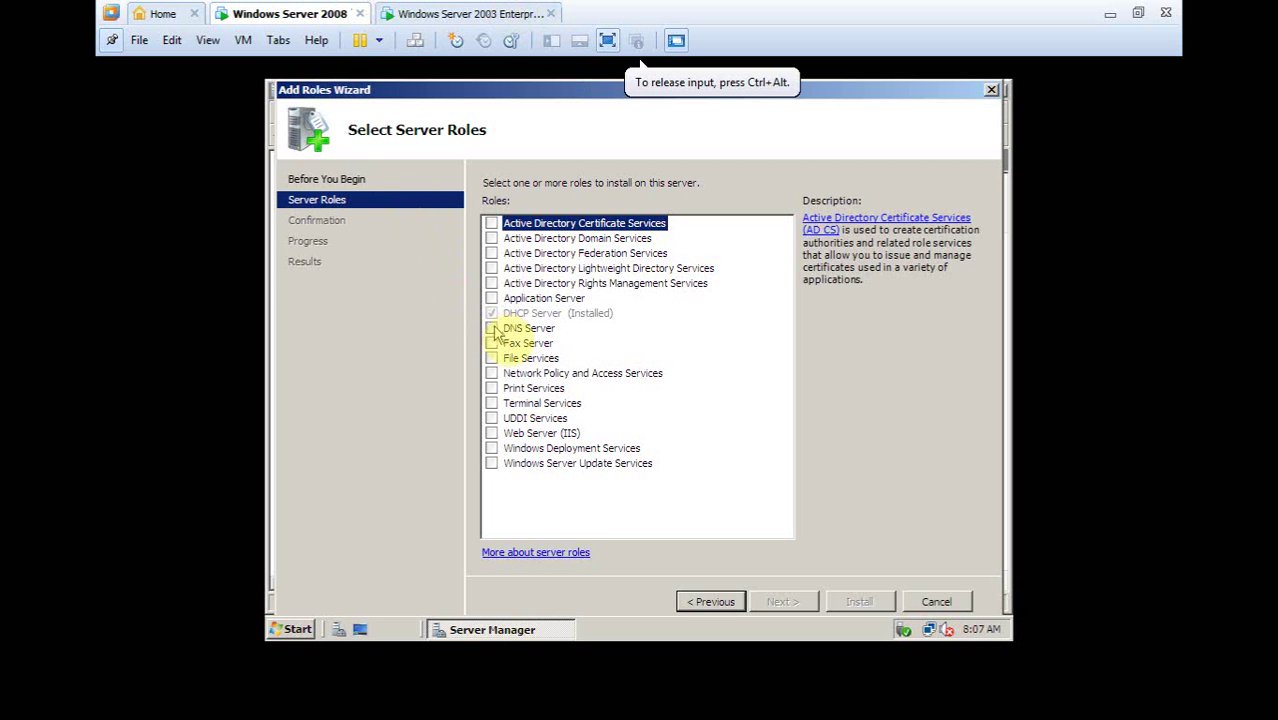
pyautogui.click(492, 329)
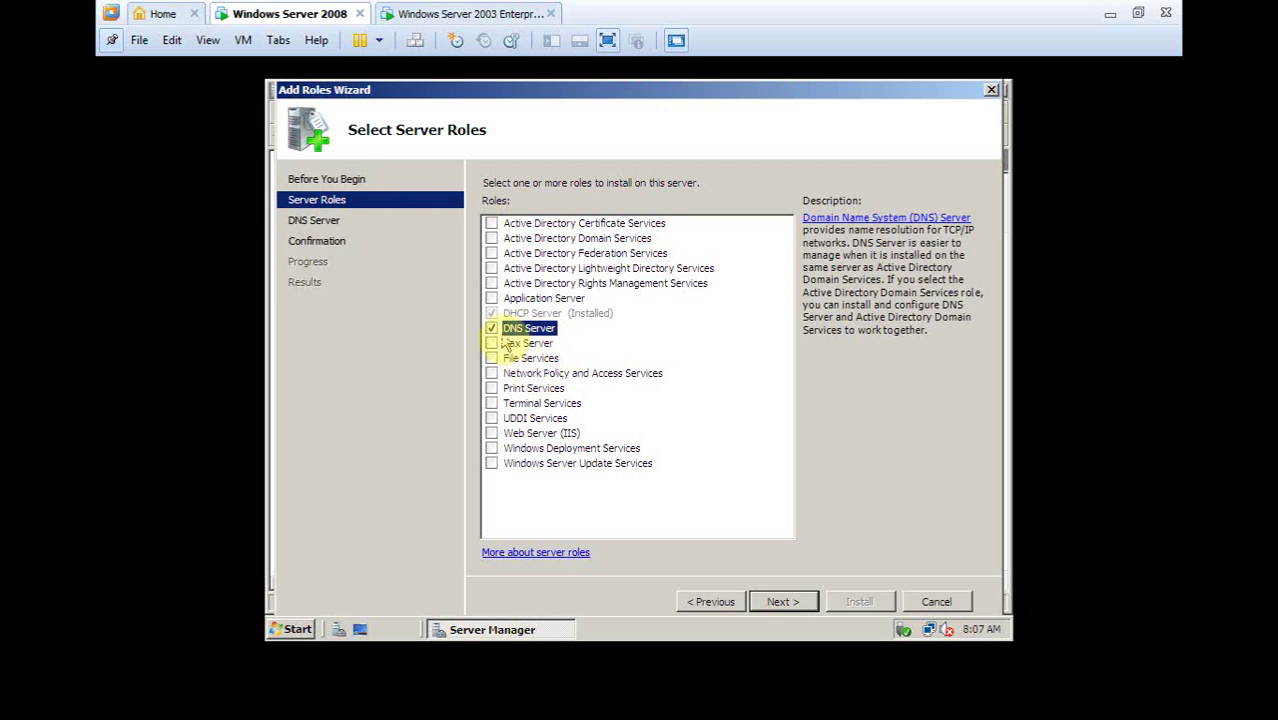
pyautogui.click(790, 603)
pyautogui.click(790, 603)
pyautogui.click(856, 602)
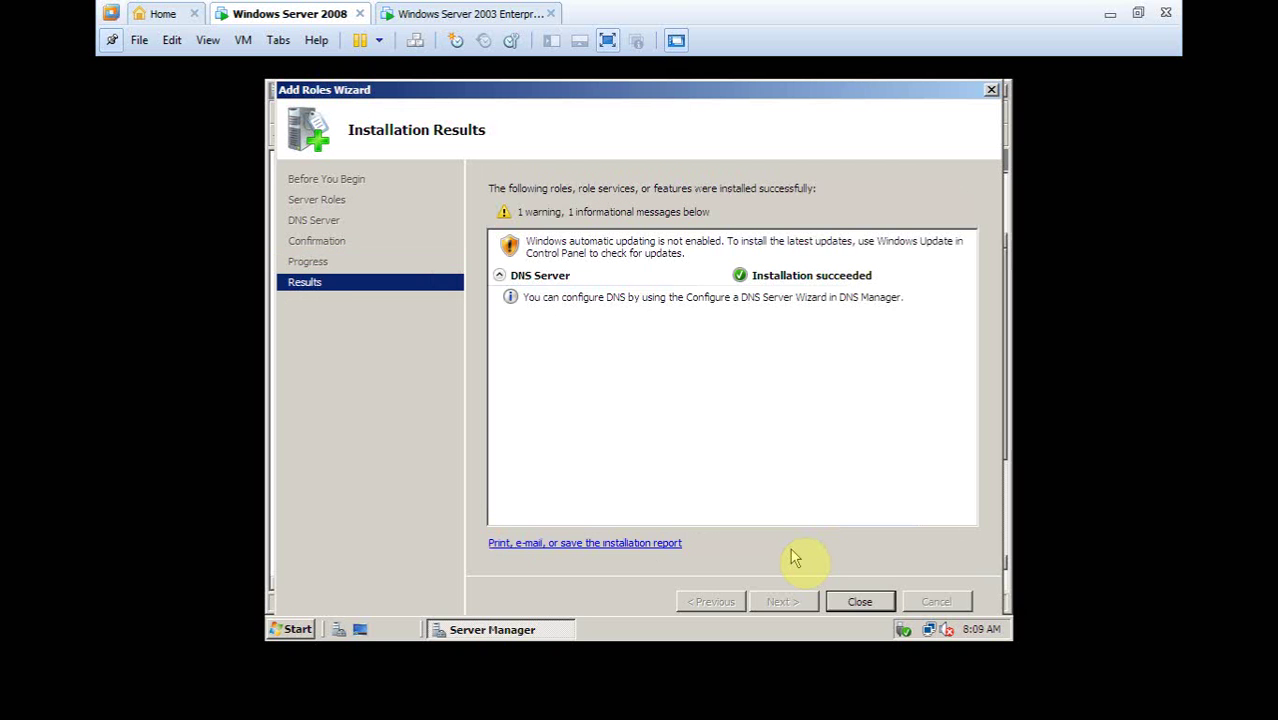
# Close the Add Roles Wizard and Server Manager, then refresh the server desktop
pyautogui.click(756, 314)
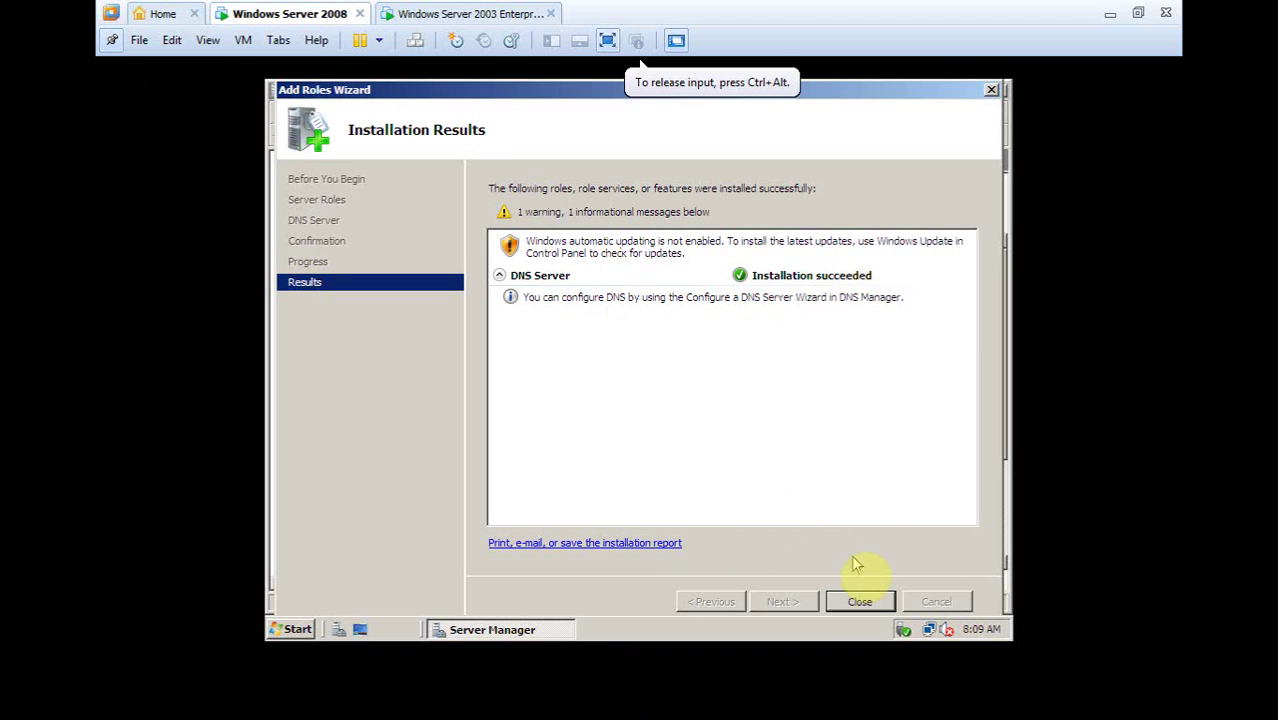
pyautogui.click(849, 604)
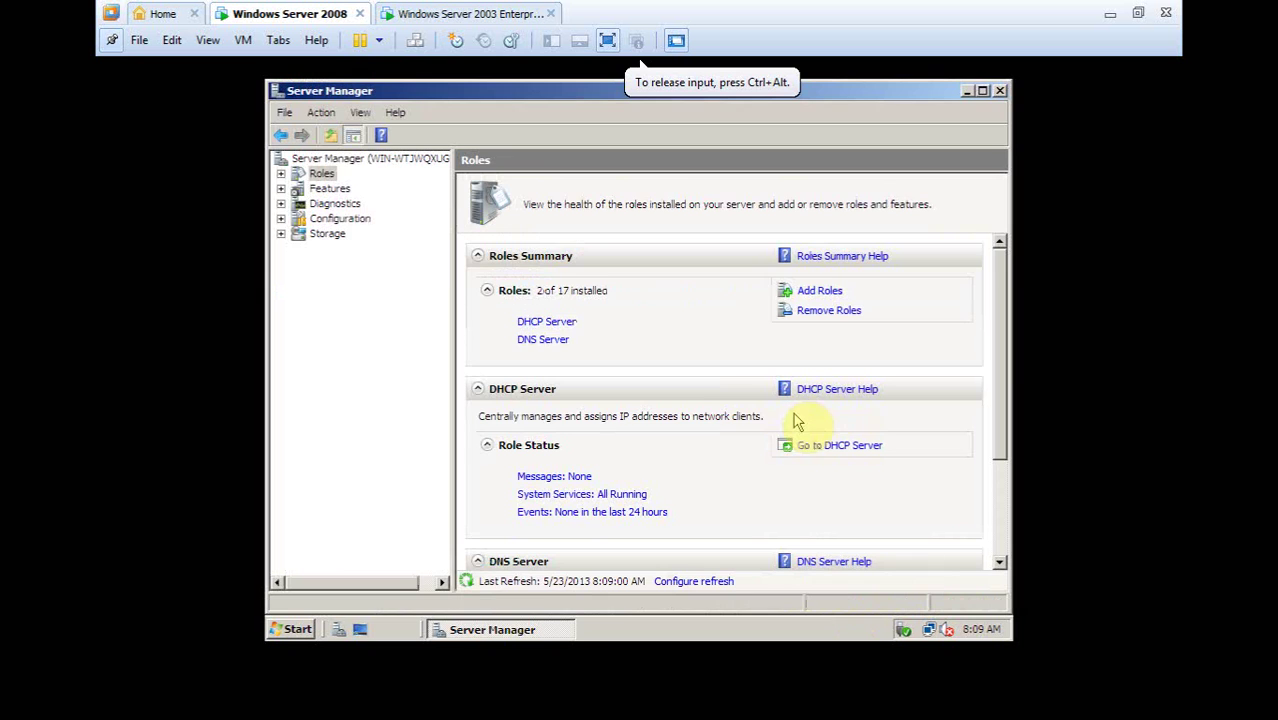
pyautogui.click(999, 90)
pyautogui.rightClick(641, 213)
pyautogui.click(669, 250)
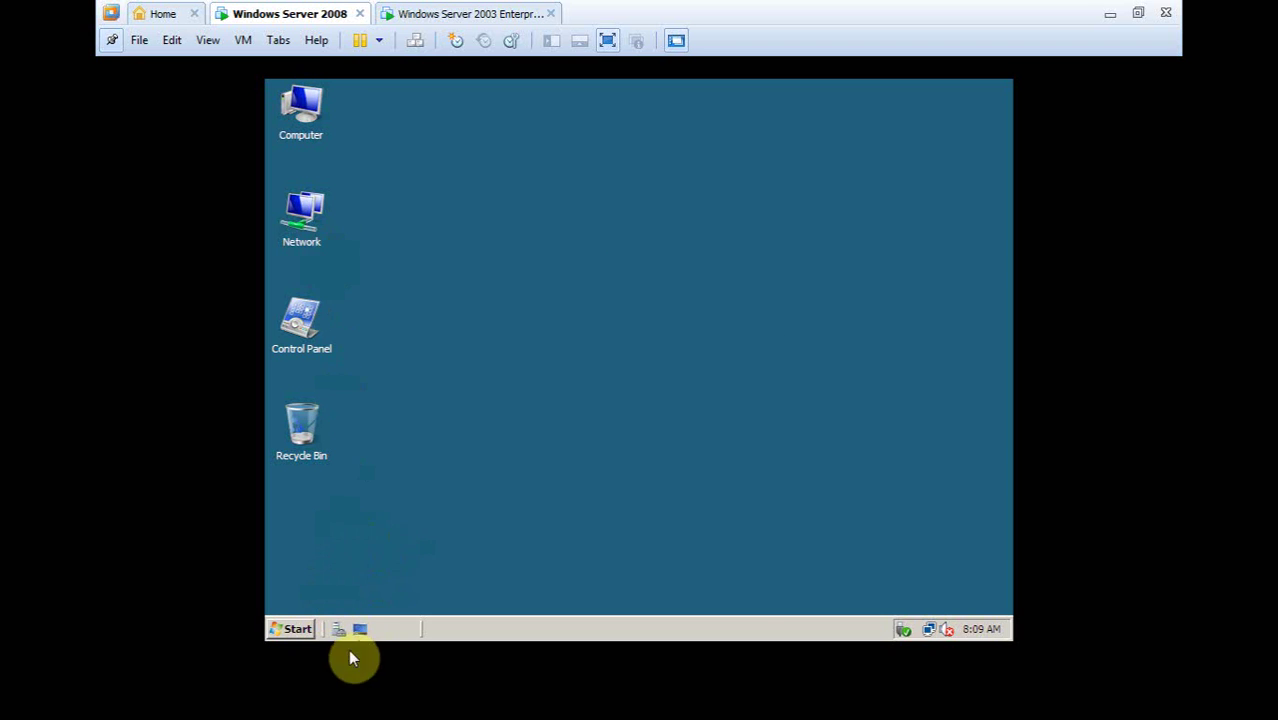
pyautogui.click(308, 628)
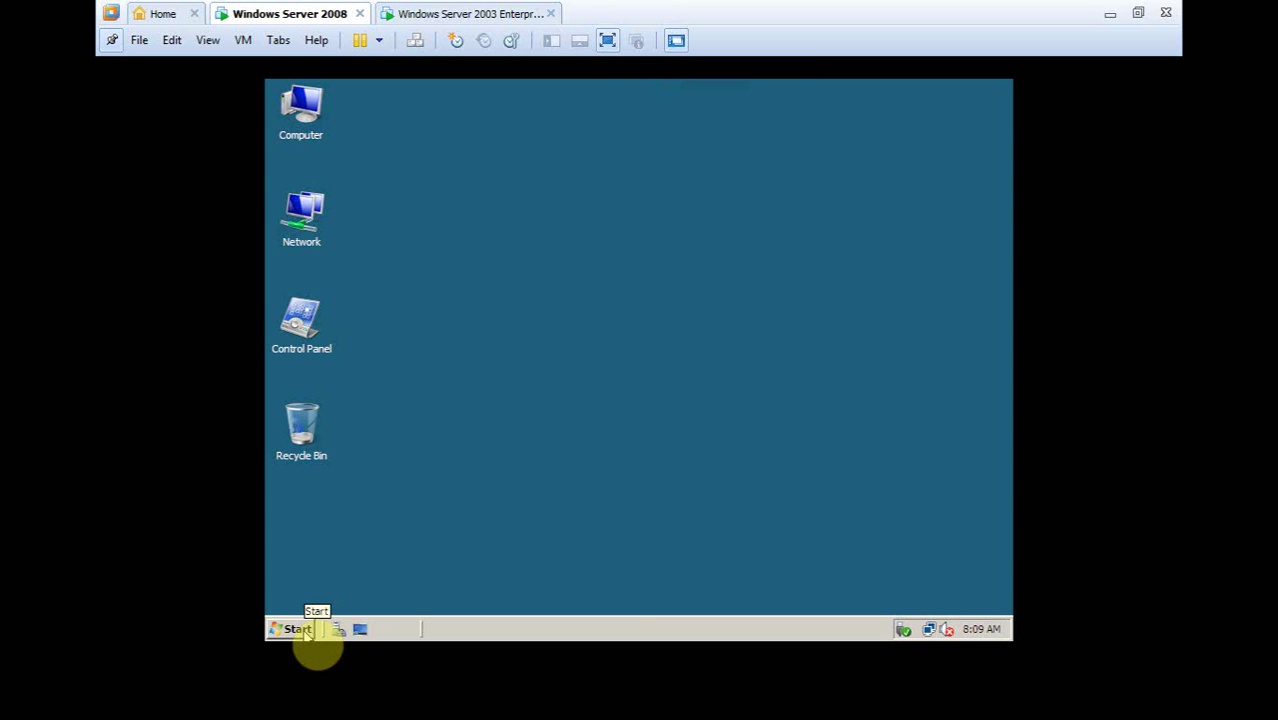
# Open DNS Manager from Administrative Tools, maximise it, and show Forward Lookup Zones
pyautogui.click(308, 628)
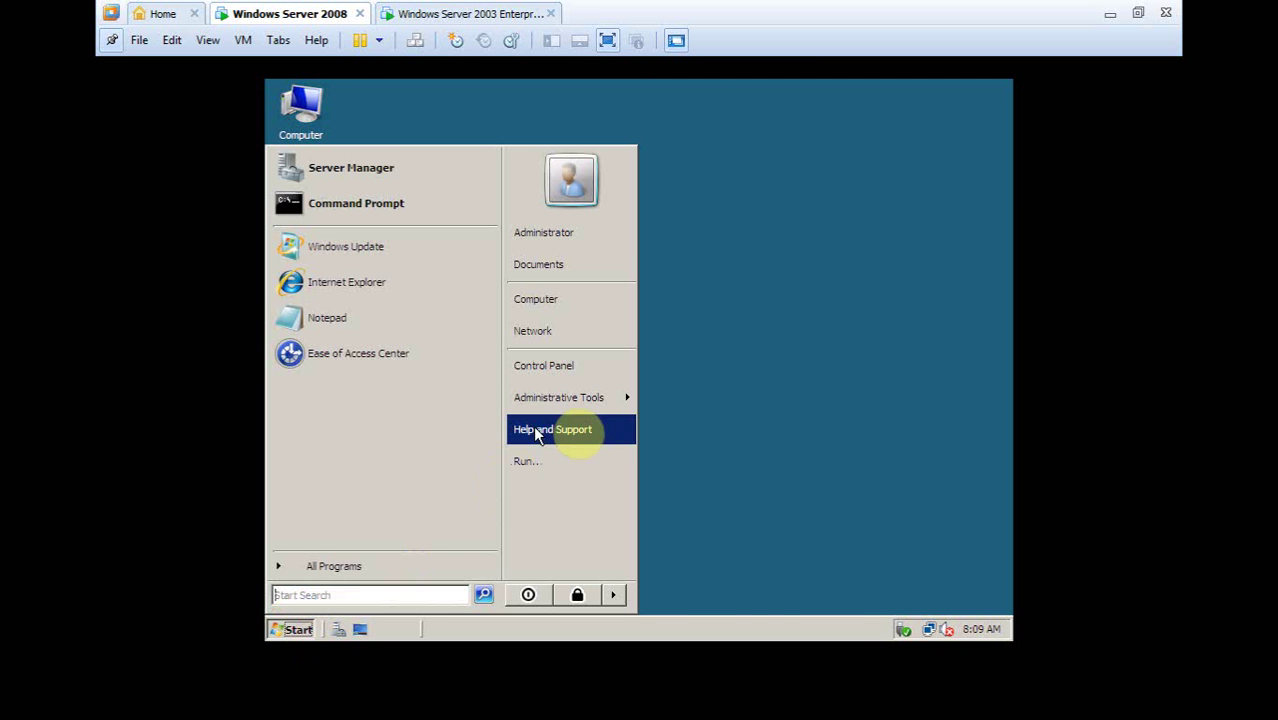
pyautogui.moveTo(588, 409)
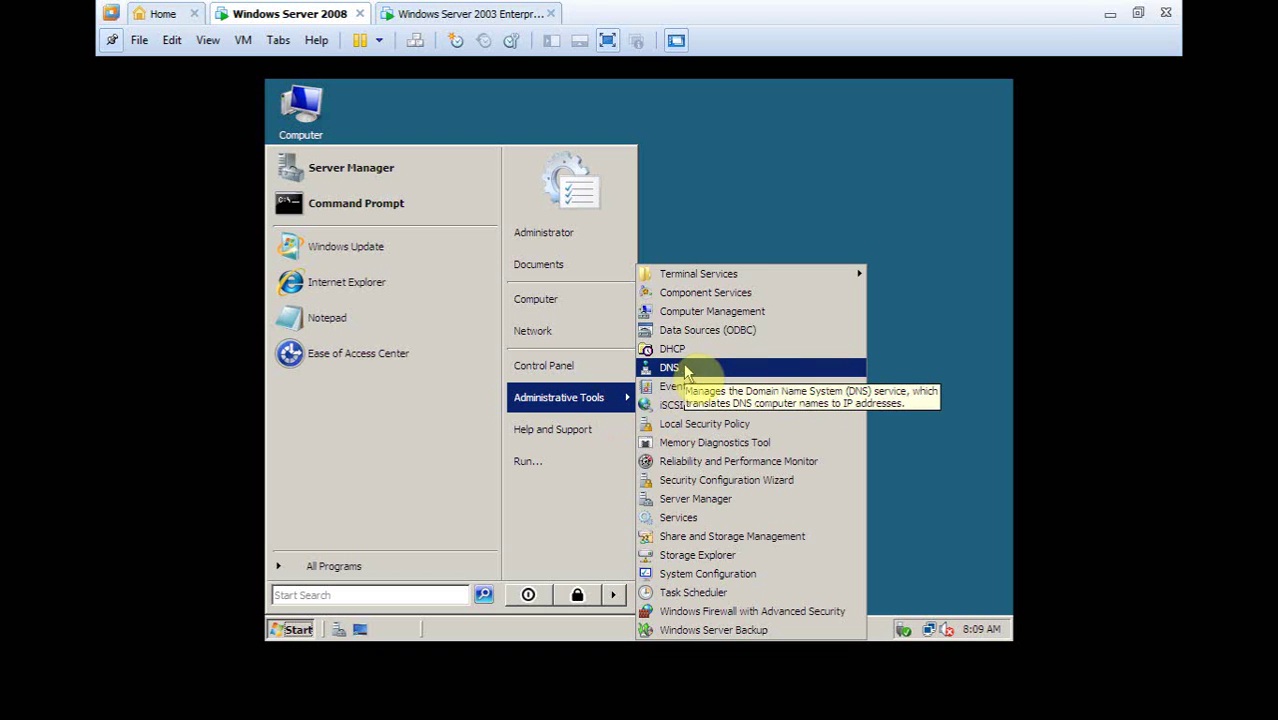
pyautogui.click(685, 368)
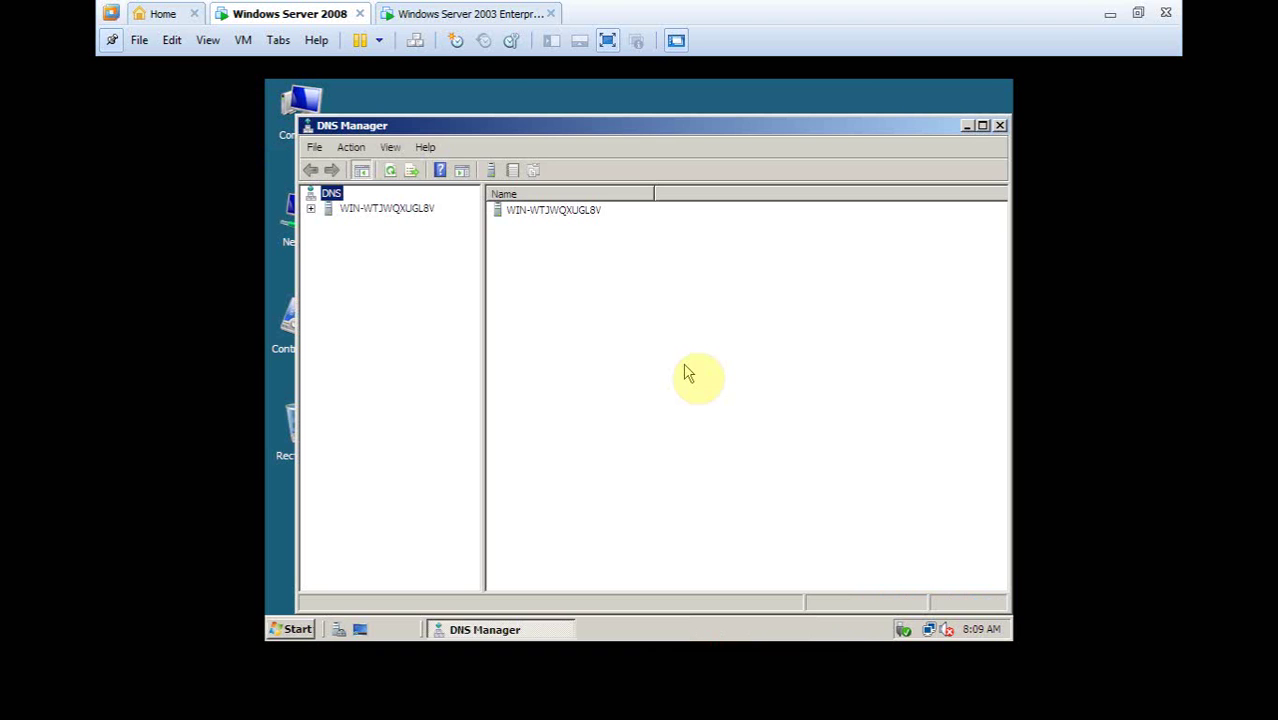
pyautogui.doubleClick(330, 209)
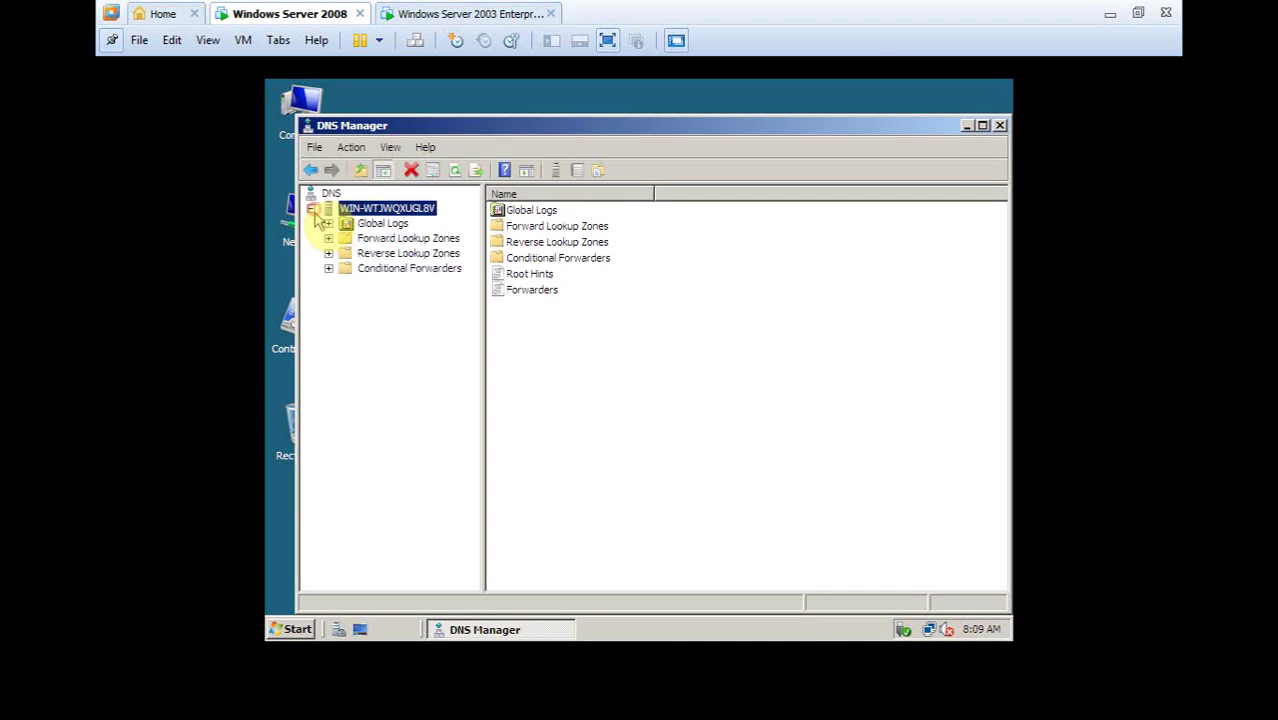
pyautogui.doubleClick(516, 126)
pyautogui.click(386, 200)
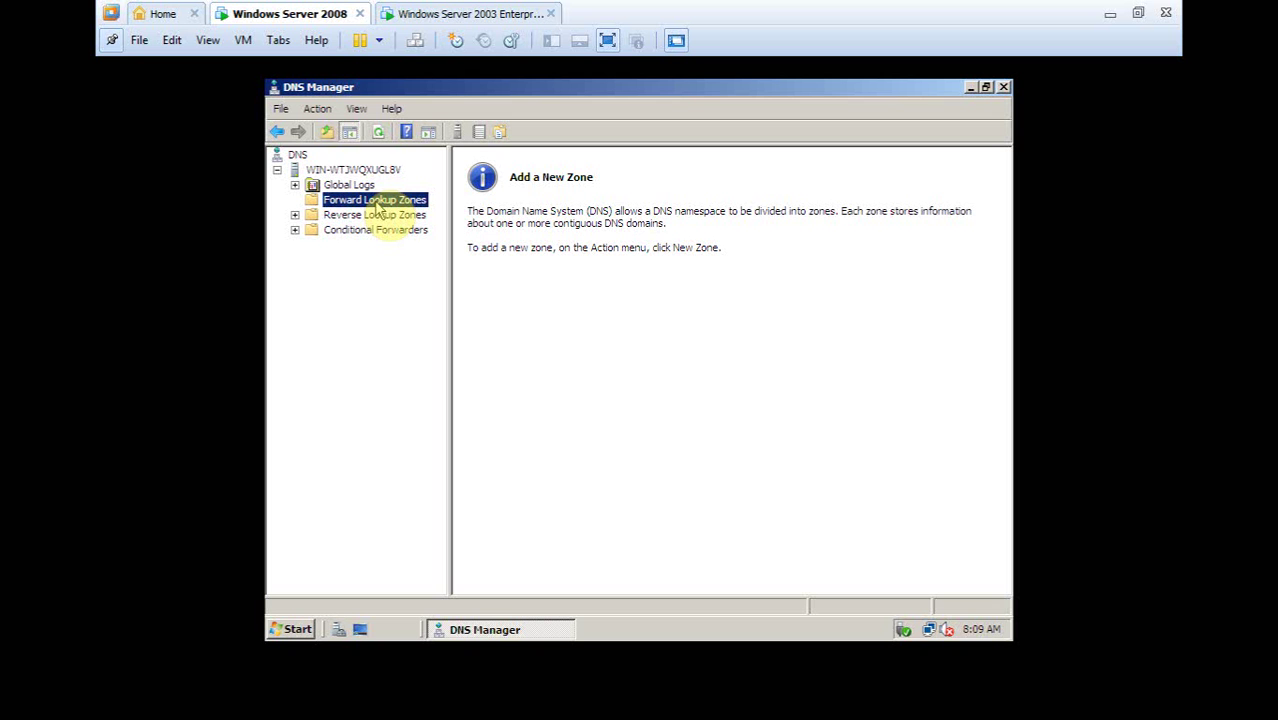
# Create primary zone toan.com with file toan.com.dns and dynamic updates disallowed
pyautogui.rightClick(378, 204)
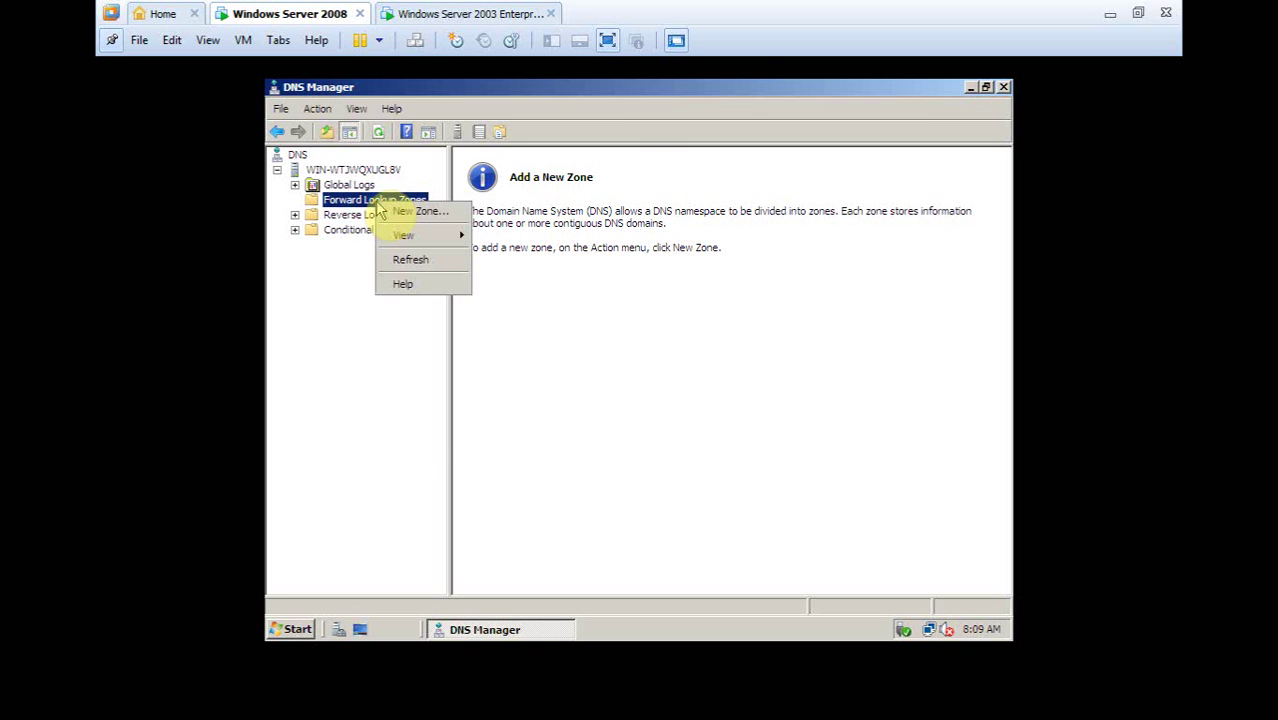
pyautogui.click(410, 213)
pyautogui.click(620, 428)
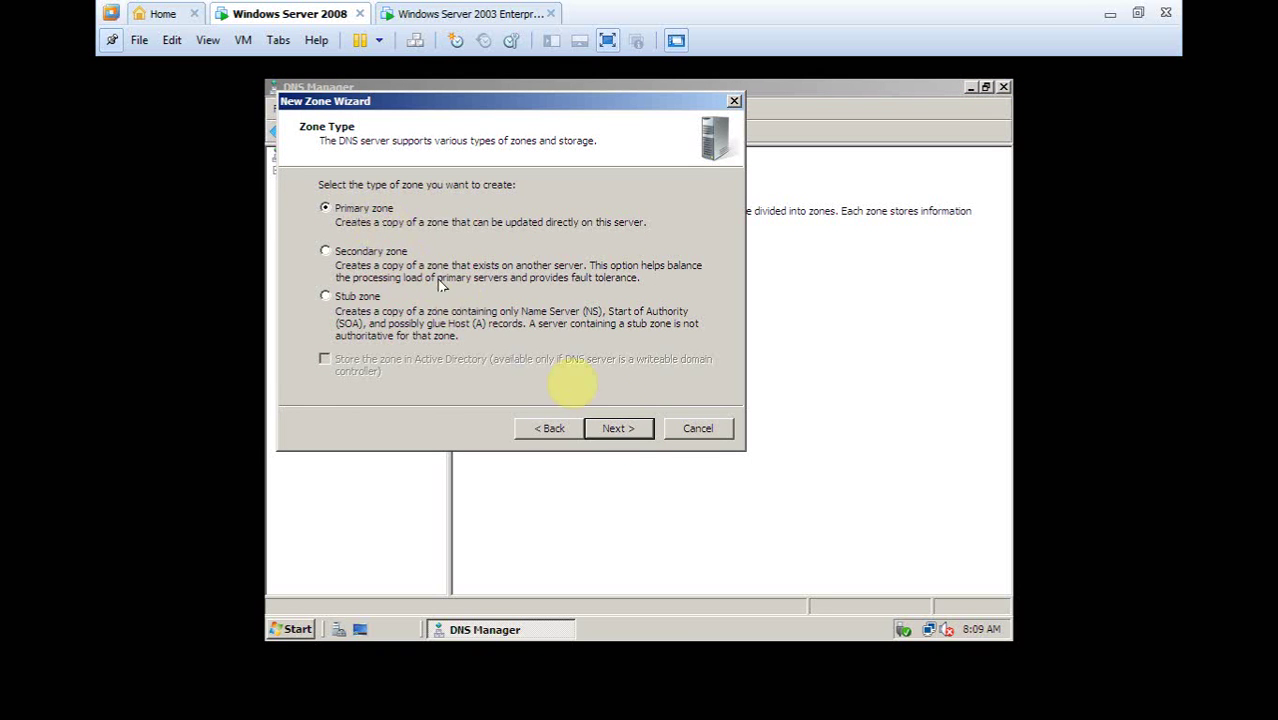
pyautogui.click(628, 432)
pyautogui.click(395, 274)
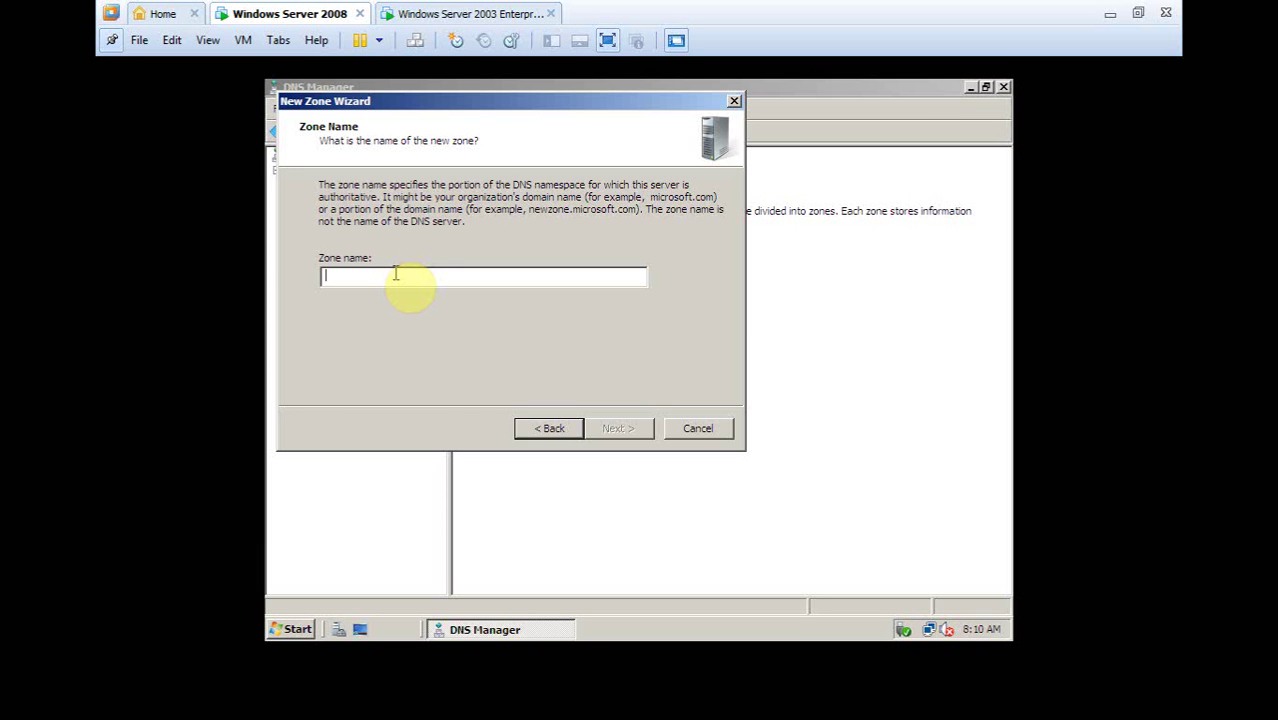
pyautogui.write('toan.com')
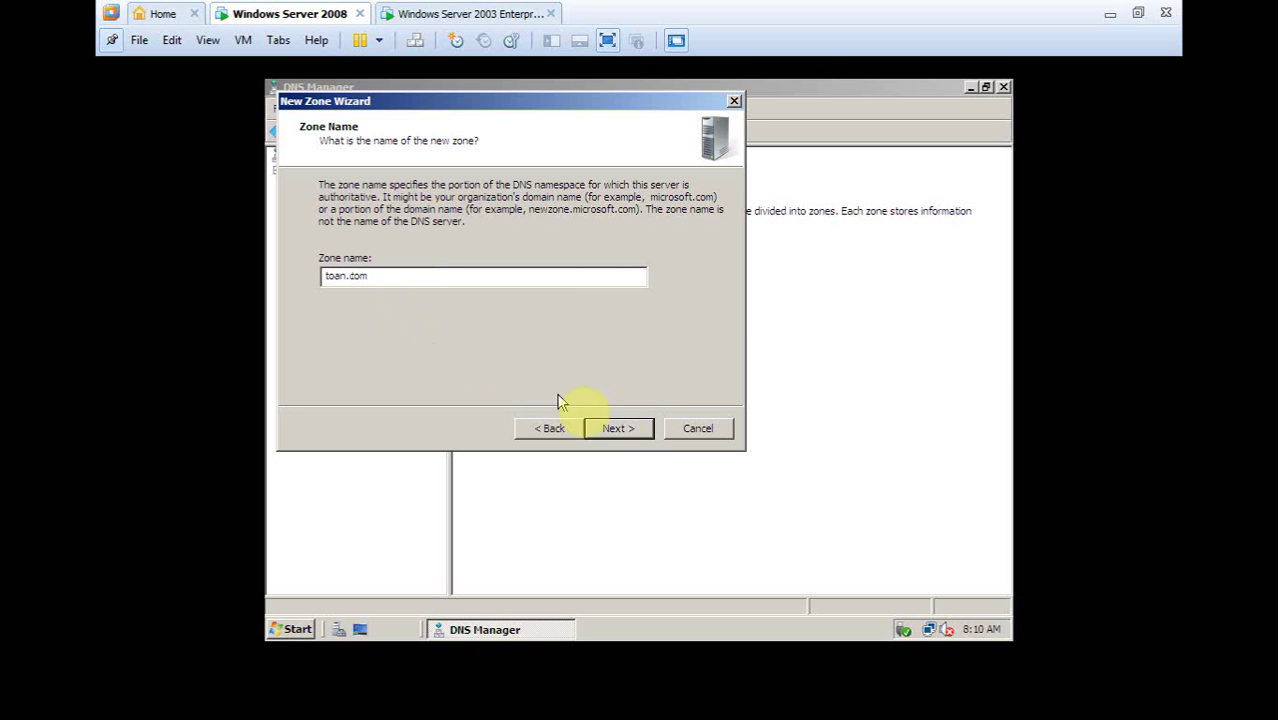
pyautogui.click(638, 428)
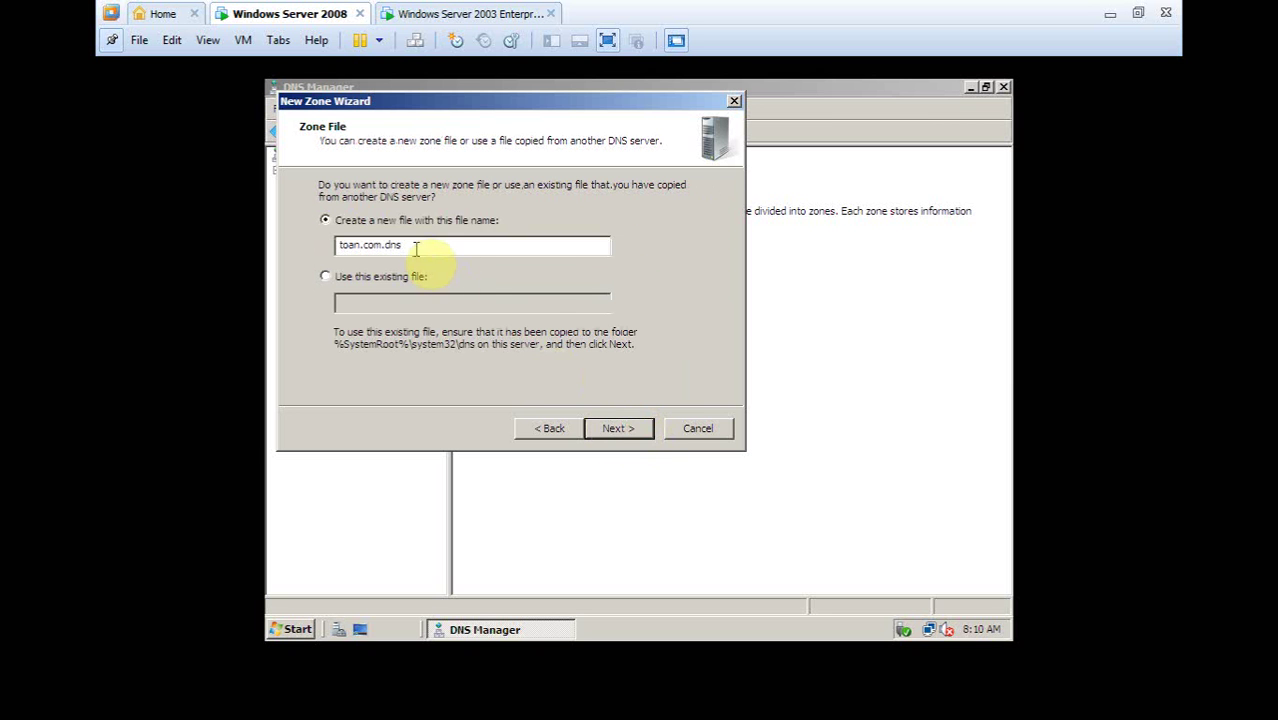
pyautogui.click(633, 430)
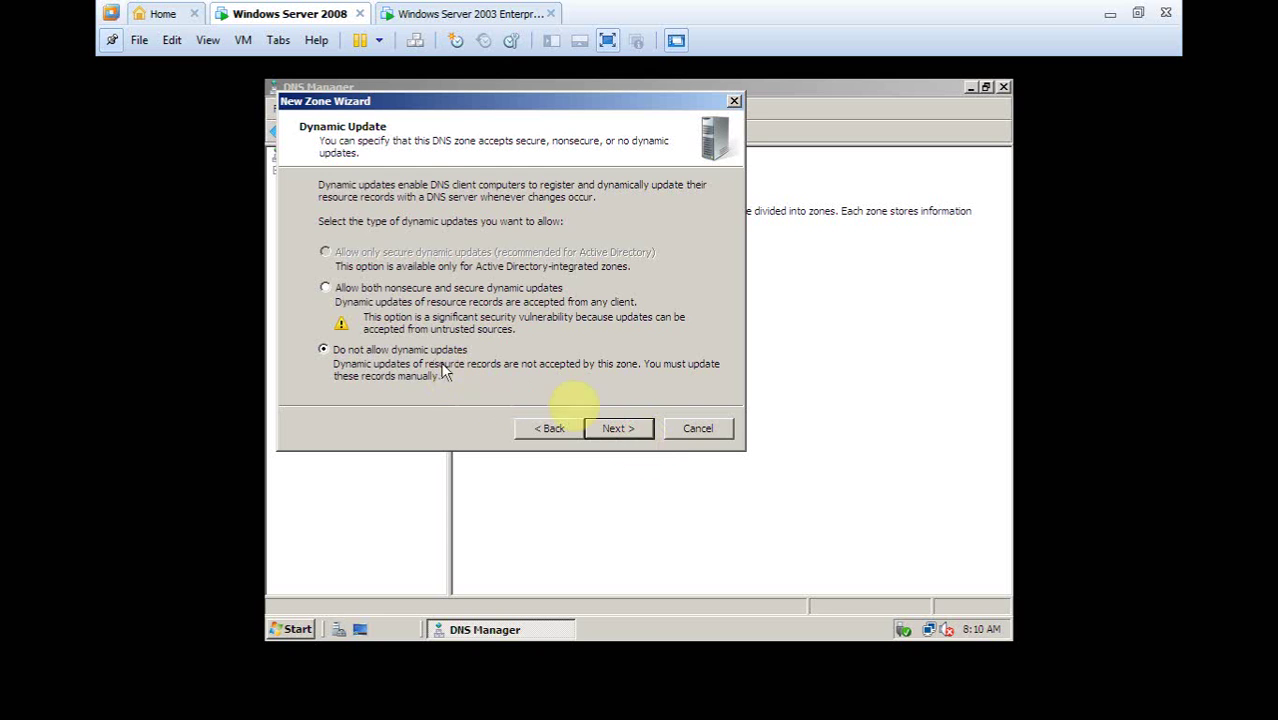
pyautogui.click(633, 430)
pyautogui.click(633, 430)
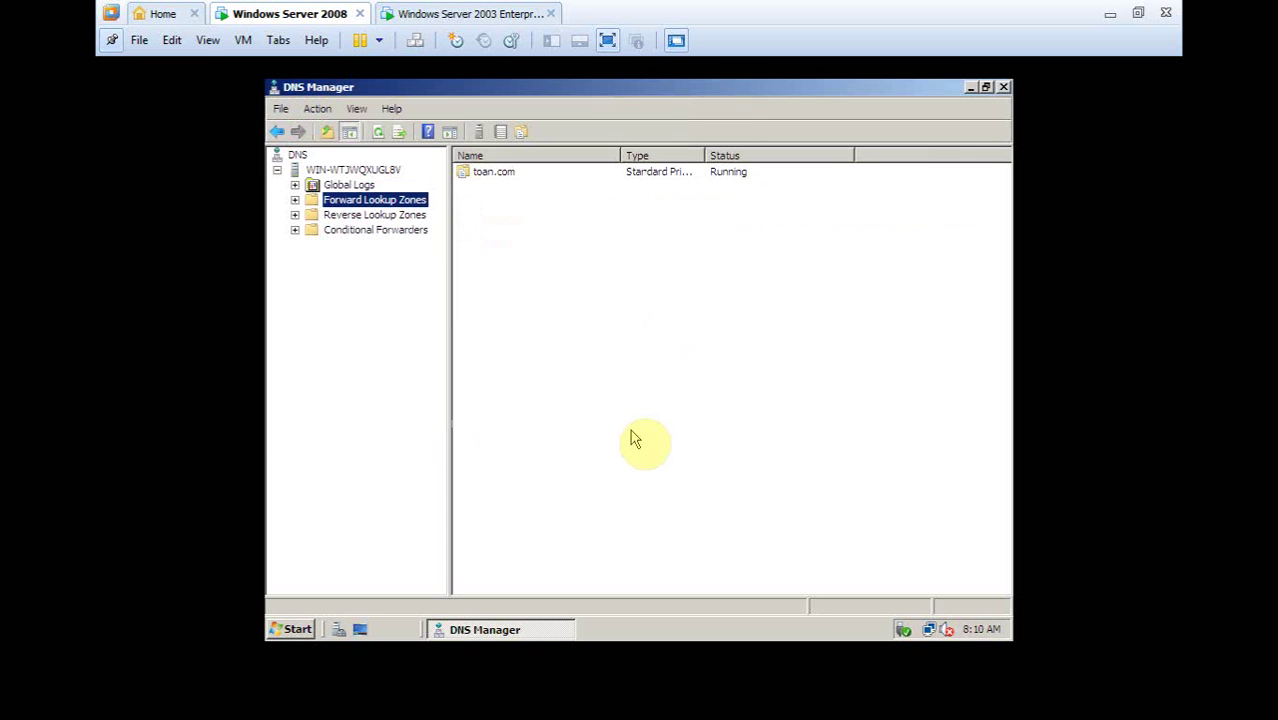
pyautogui.doubleClick(365, 203)
# Inspect toan.com's SOA and NS records, widening the Data column to read them
pyautogui.click(360, 216)
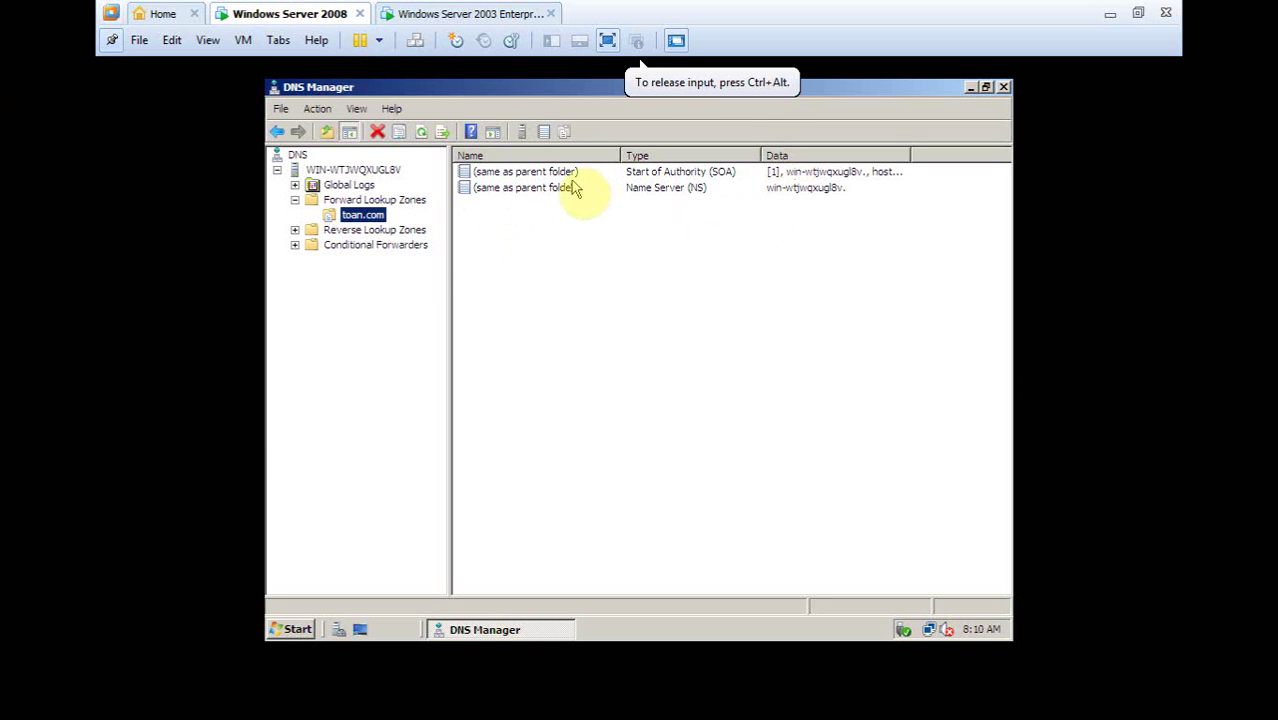
pyautogui.click(714, 177)
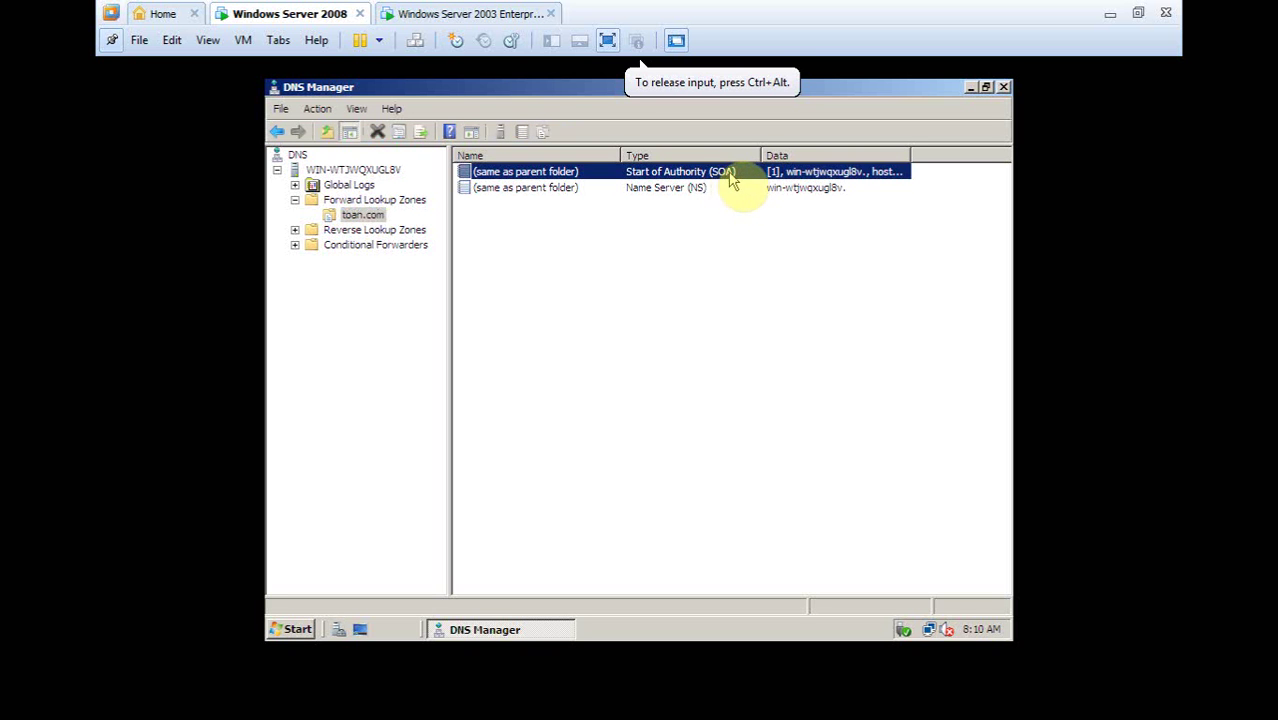
pyautogui.click(706, 189)
pyautogui.click(704, 176)
pyautogui.click(706, 189)
pyautogui.click(703, 177)
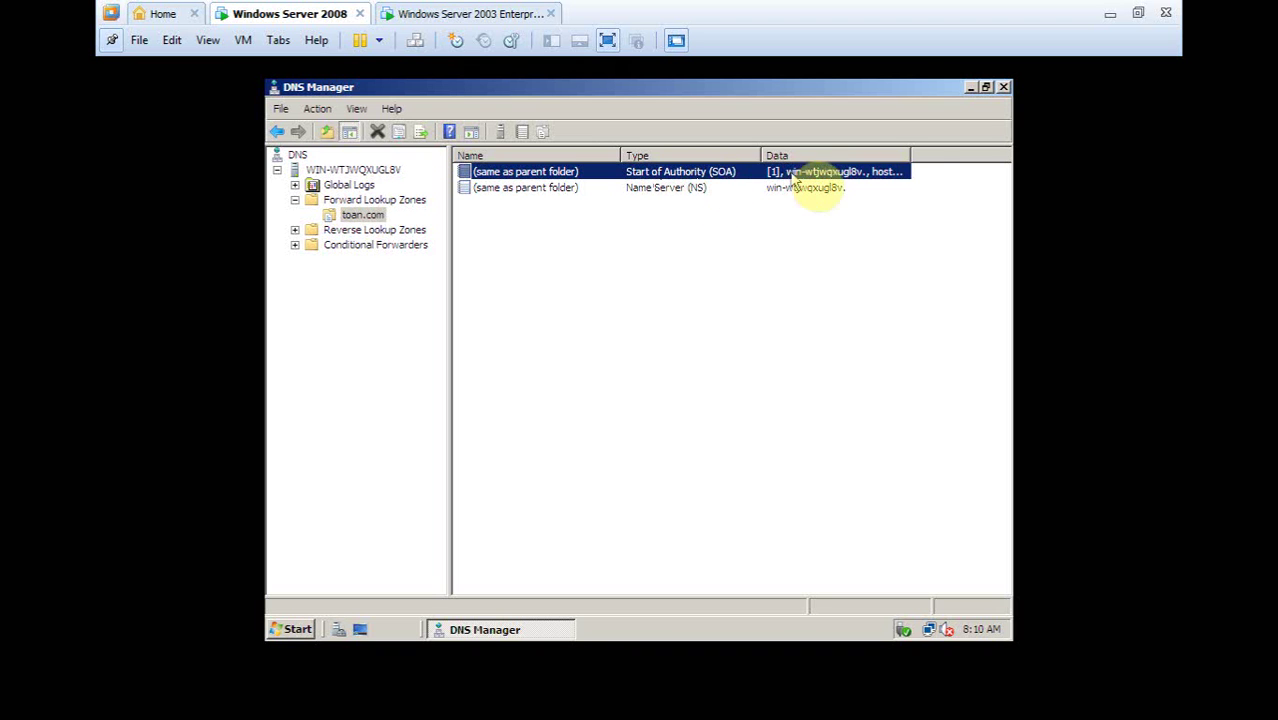
pyautogui.moveTo(905, 158); pyautogui.dragTo(930, 158)
pyautogui.click(752, 189)
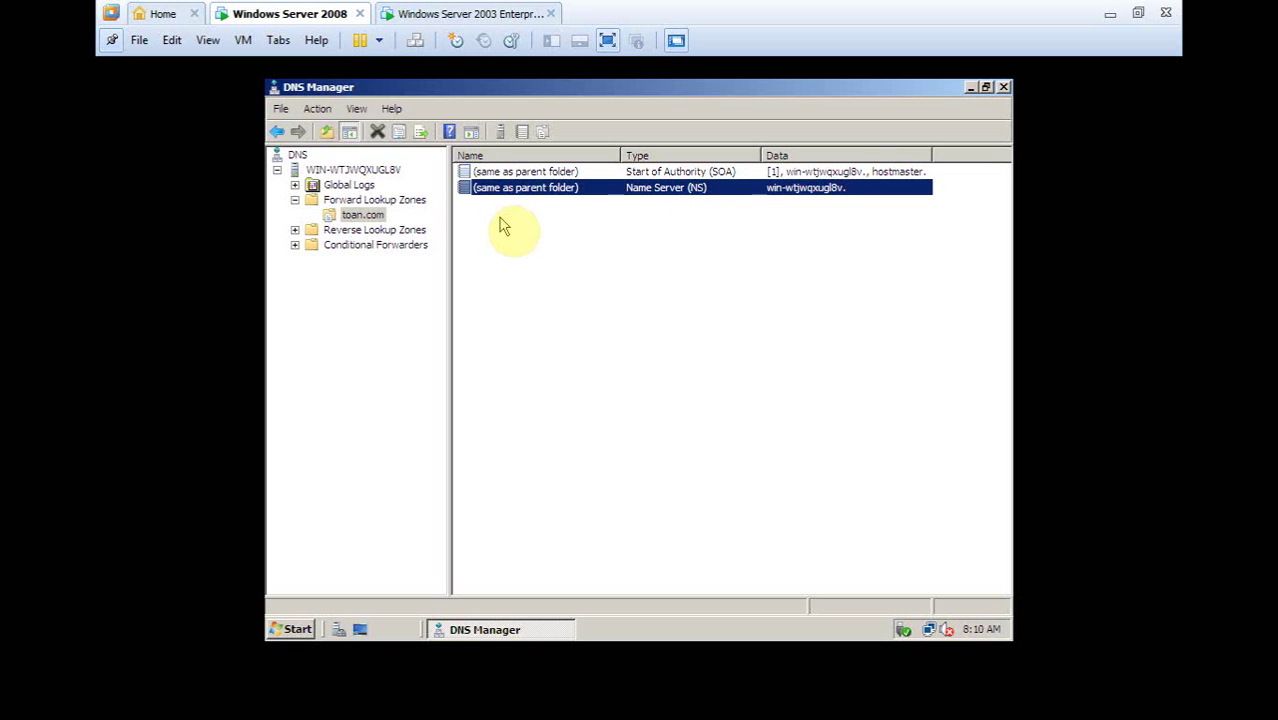
pyautogui.click(370, 216)
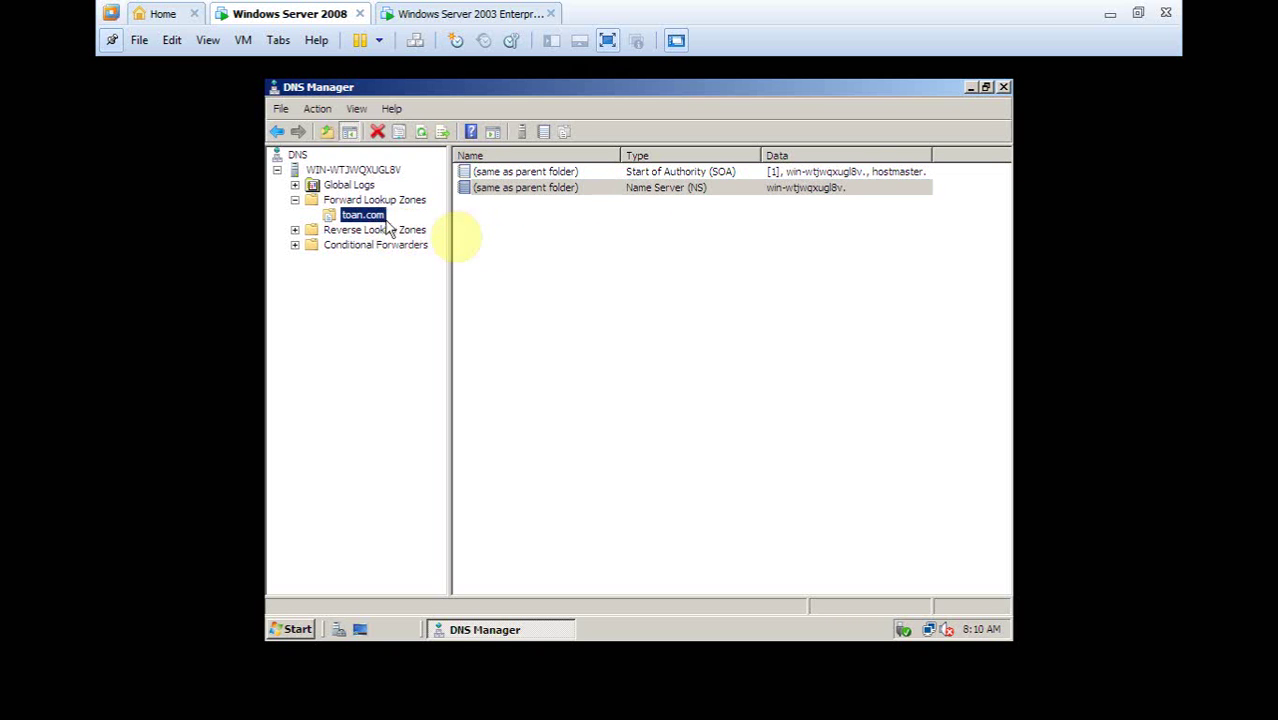
# Add a New Host record named www with IP 1.0.0.1 to toan.com
pyautogui.rightClick(487, 232)
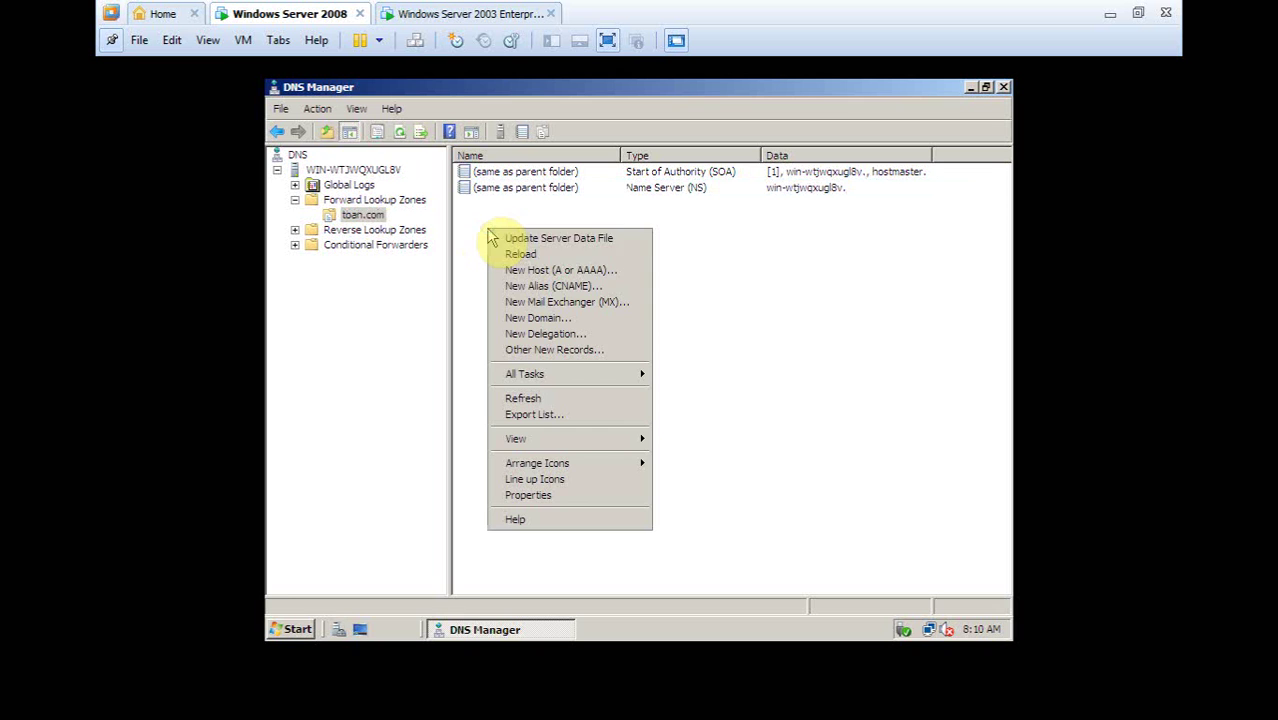
pyautogui.click(547, 272)
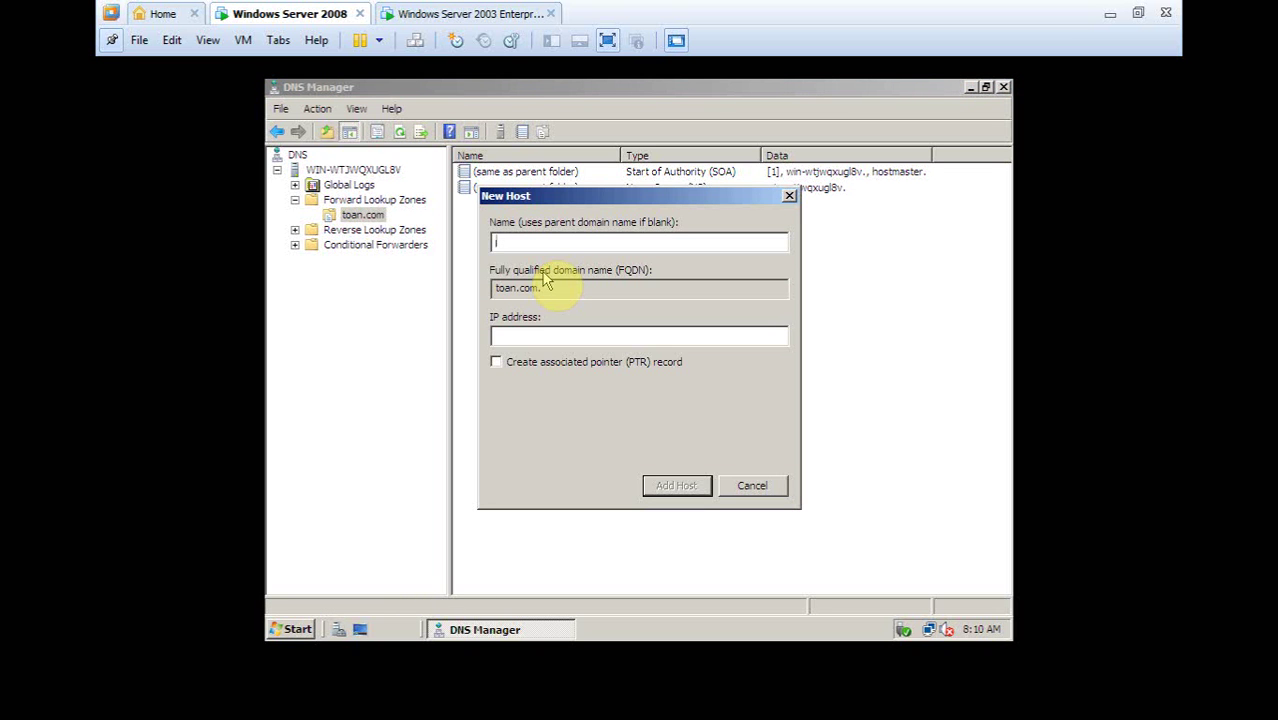
pyautogui.click(552, 244)
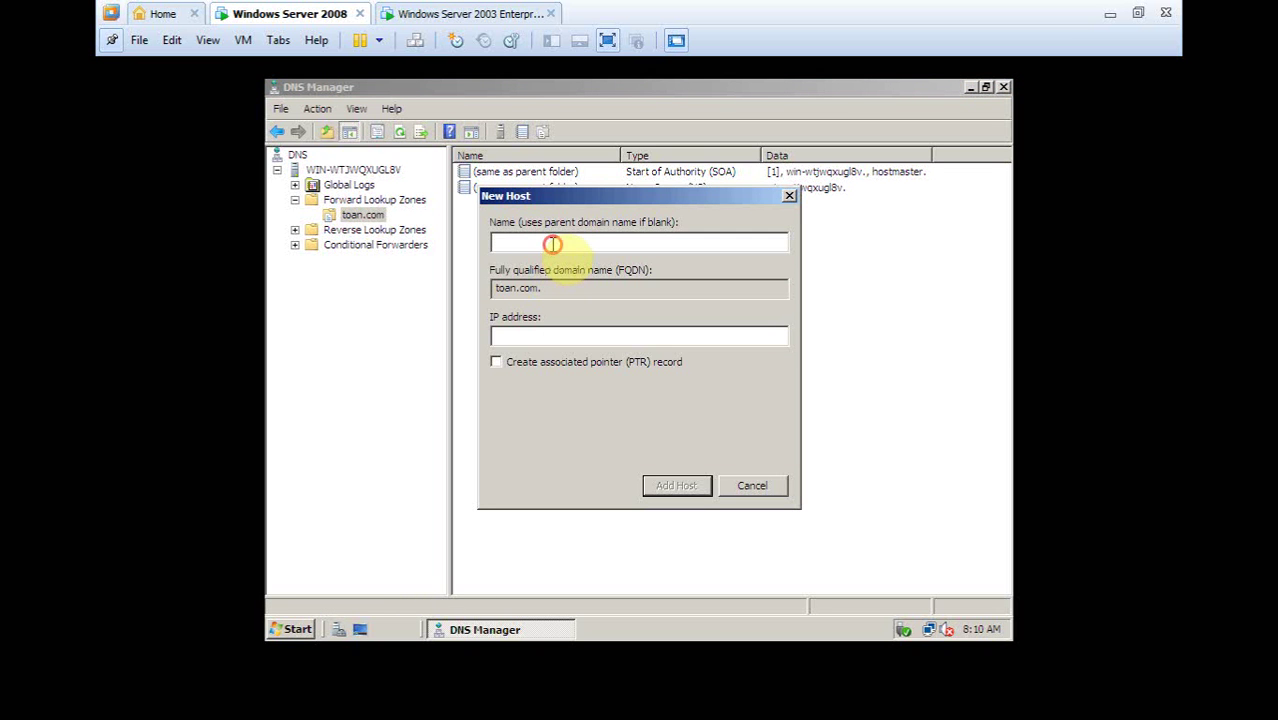
pyautogui.write('www')
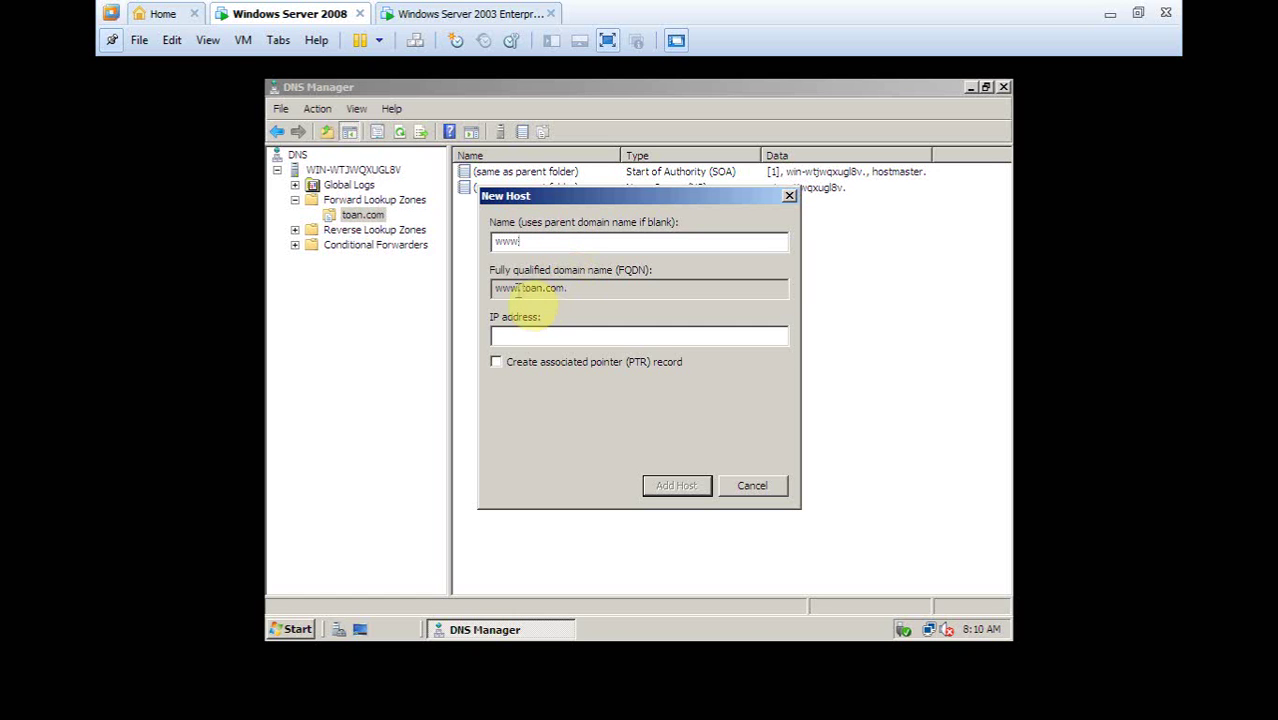
pyautogui.press('BackSpace')
pyautogui.press('BackSpace')
pyautogui.press('BackSpace')
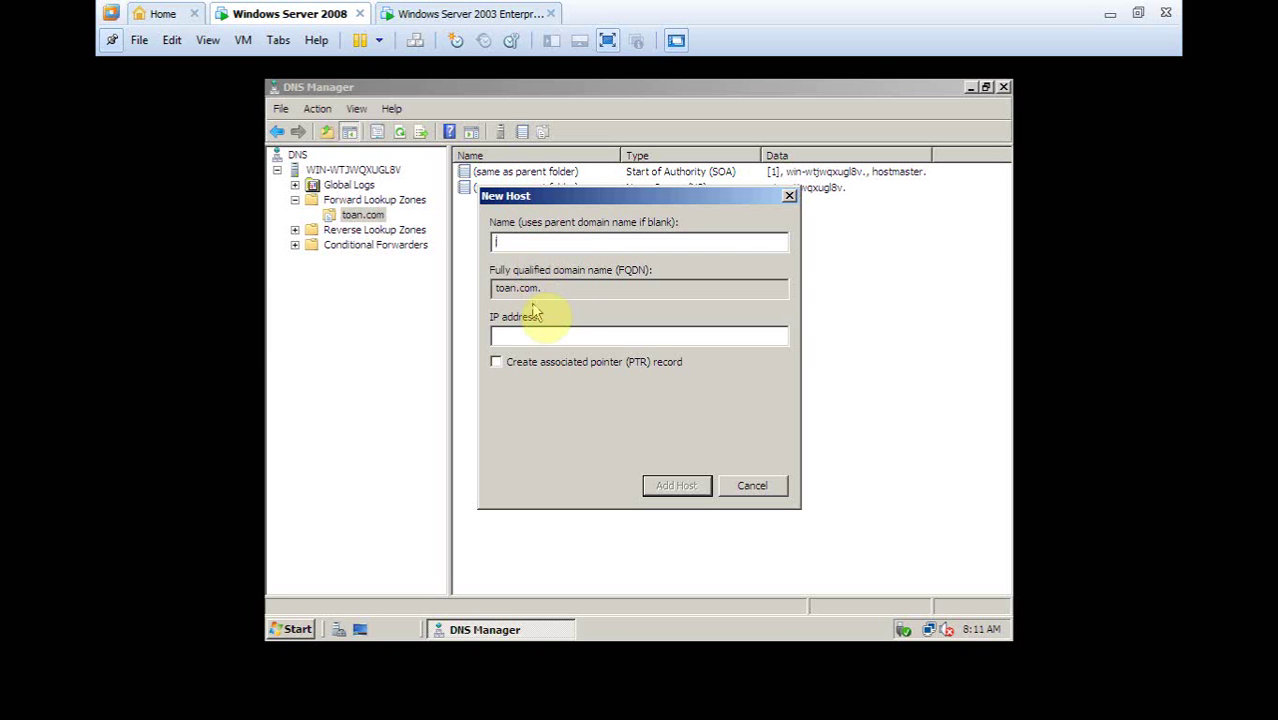
pyautogui.write('www')
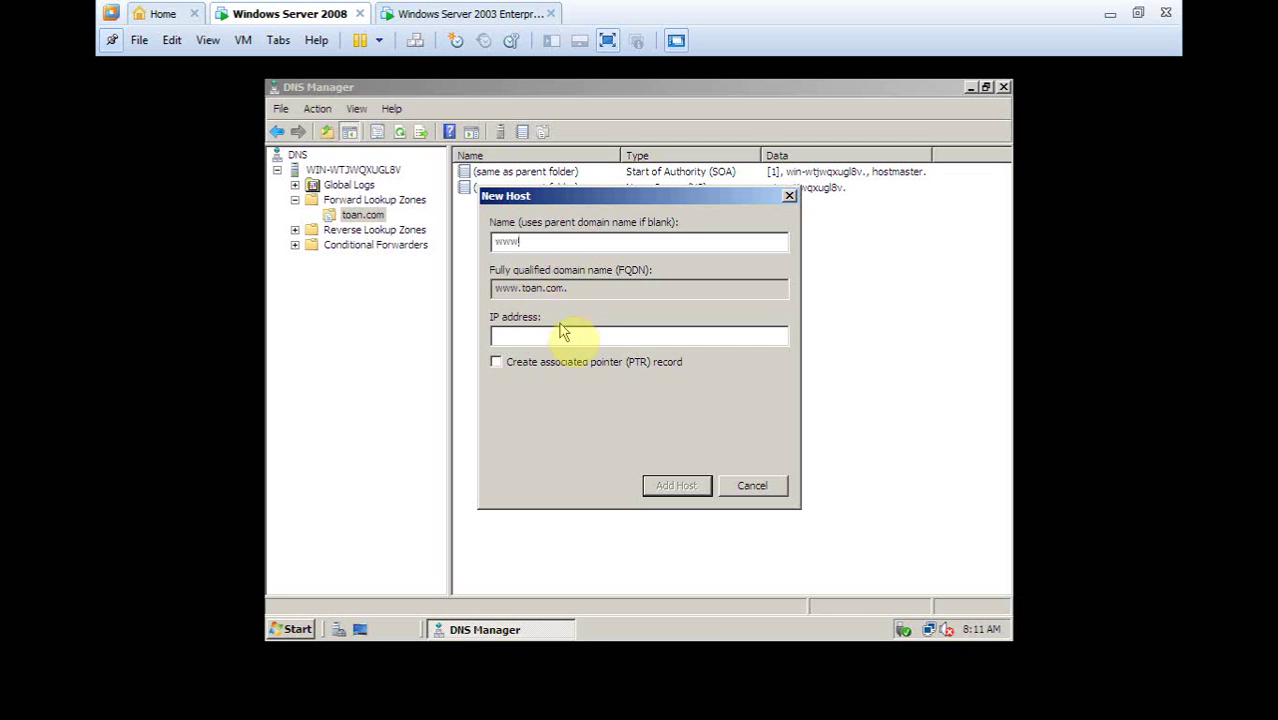
pyautogui.moveTo(567, 288); pyautogui.dragTo(471, 288)
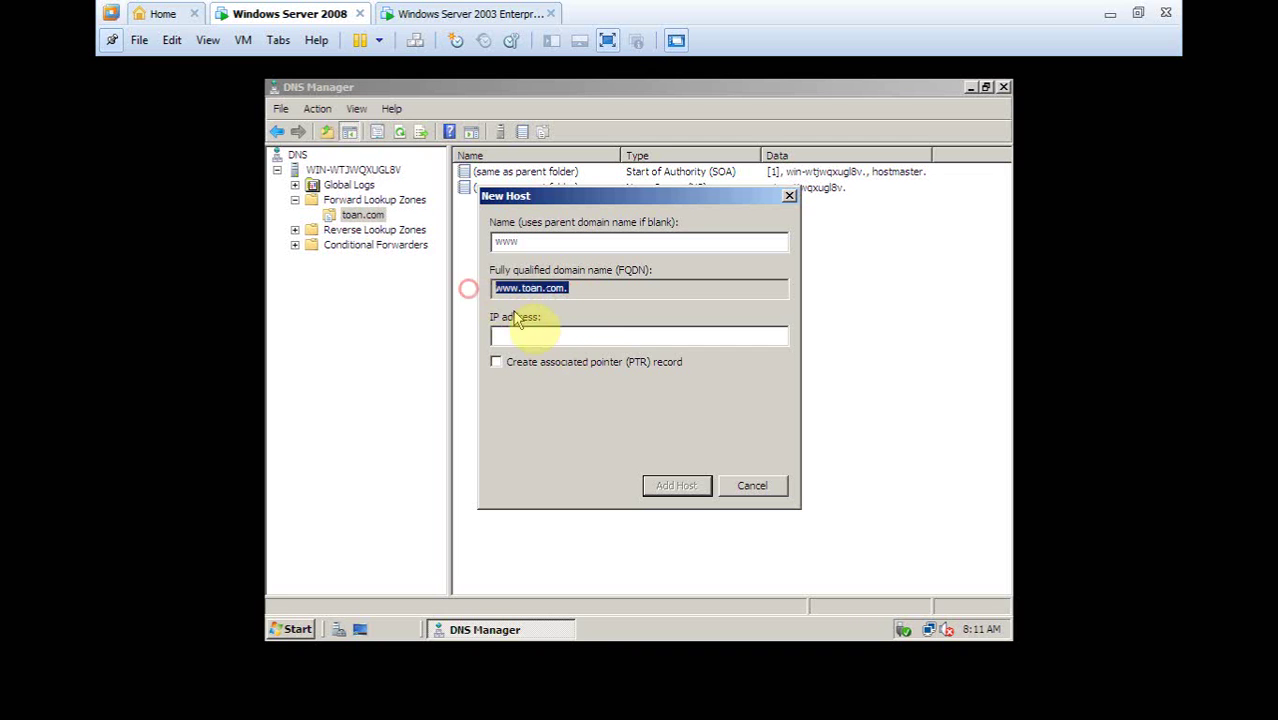
pyautogui.click(534, 335)
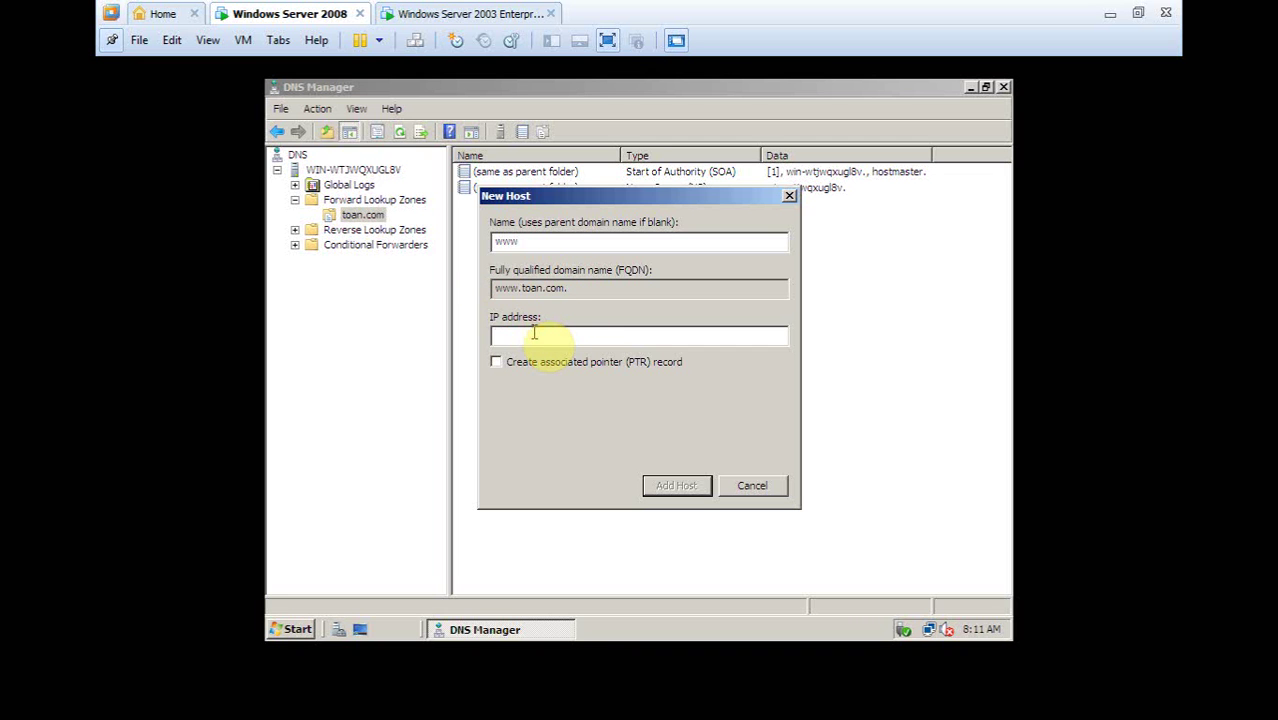
pyautogui.write('1.0.0.1')
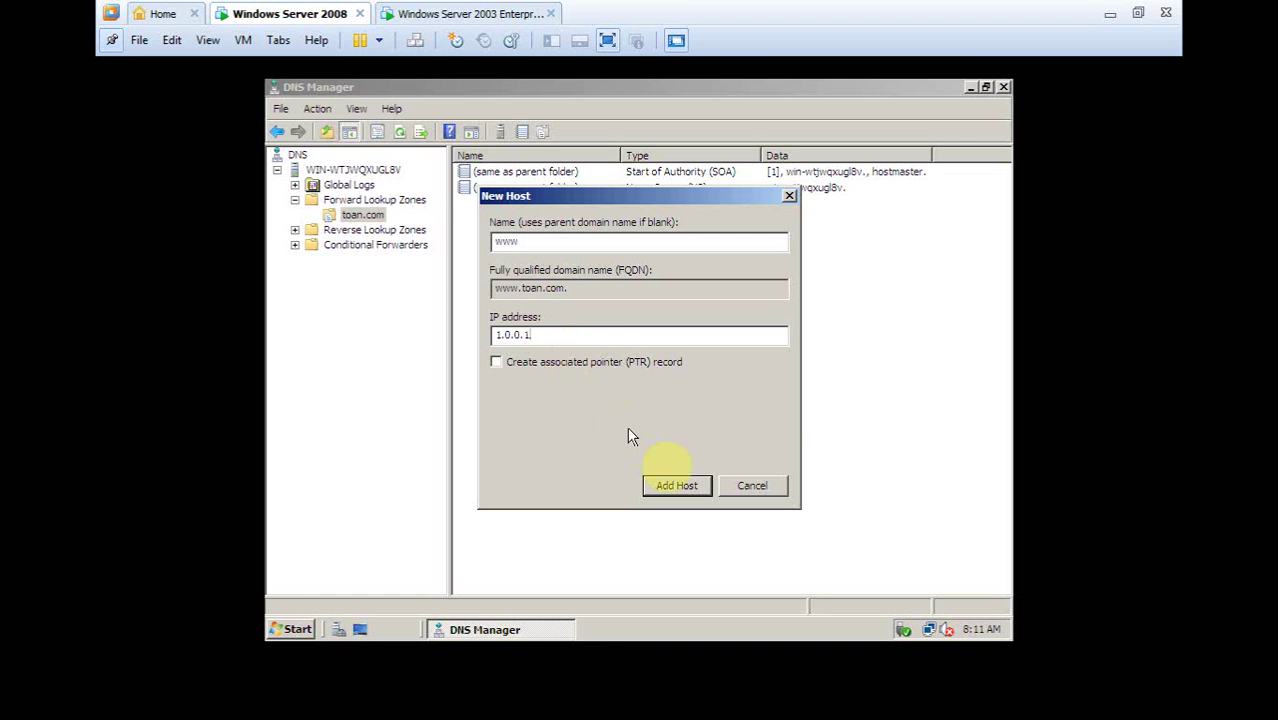
pyautogui.click(678, 487)
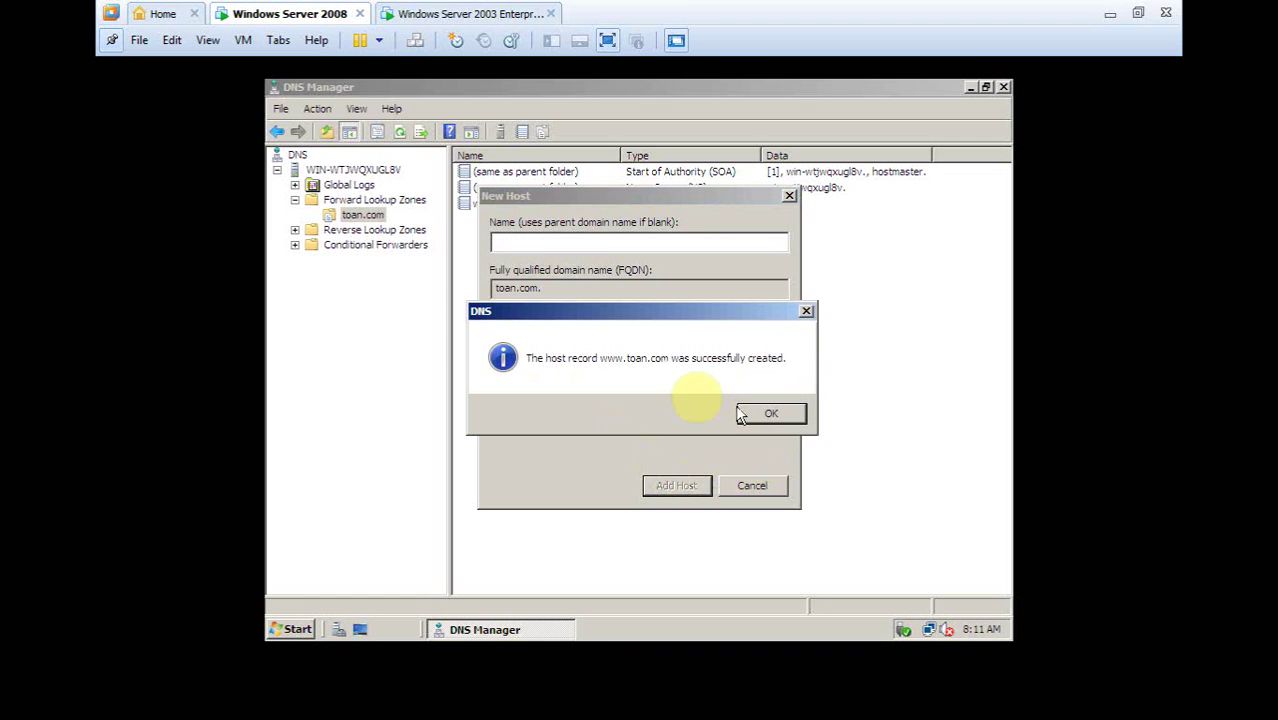
# Add the fpt and mail host records to toan.com, each pointing to 1.0.0.1
pyautogui.click(777, 415)
pyautogui.moveTo(640, 197); pyautogui.dragTo(645, 277)
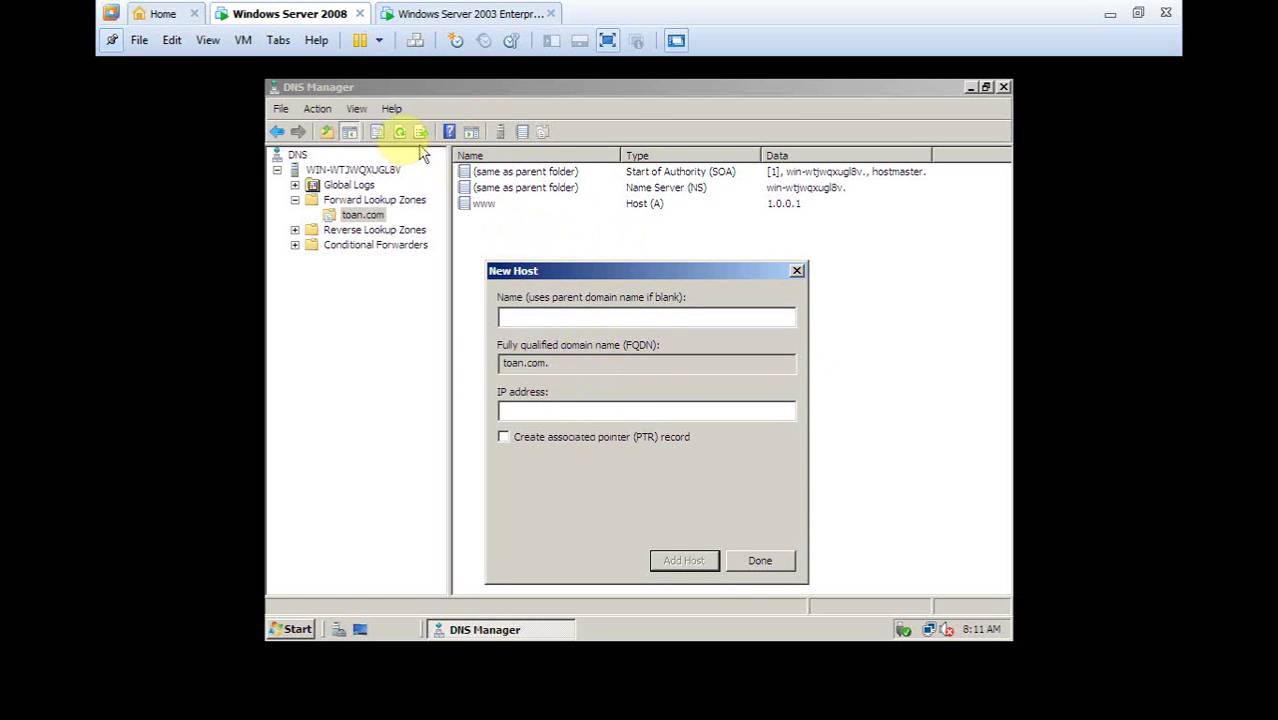
pyautogui.click(599, 300)
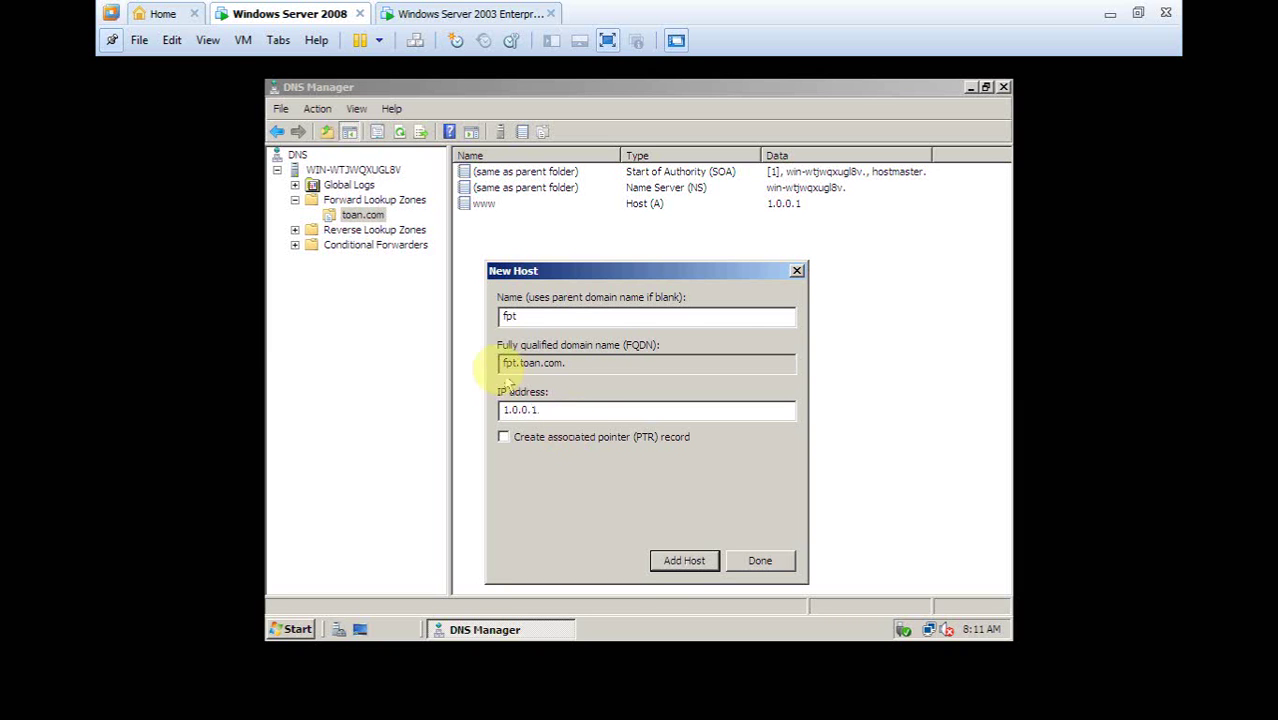
pyautogui.click(697, 578)
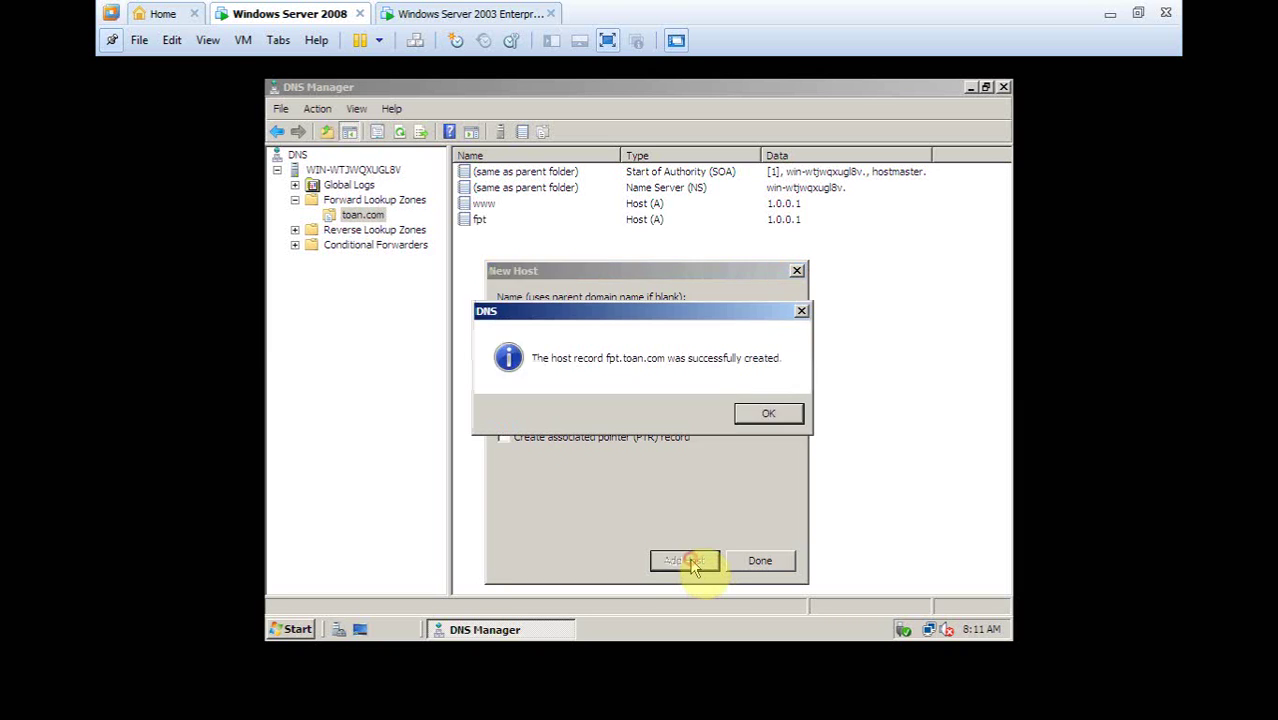
pyautogui.click(771, 418)
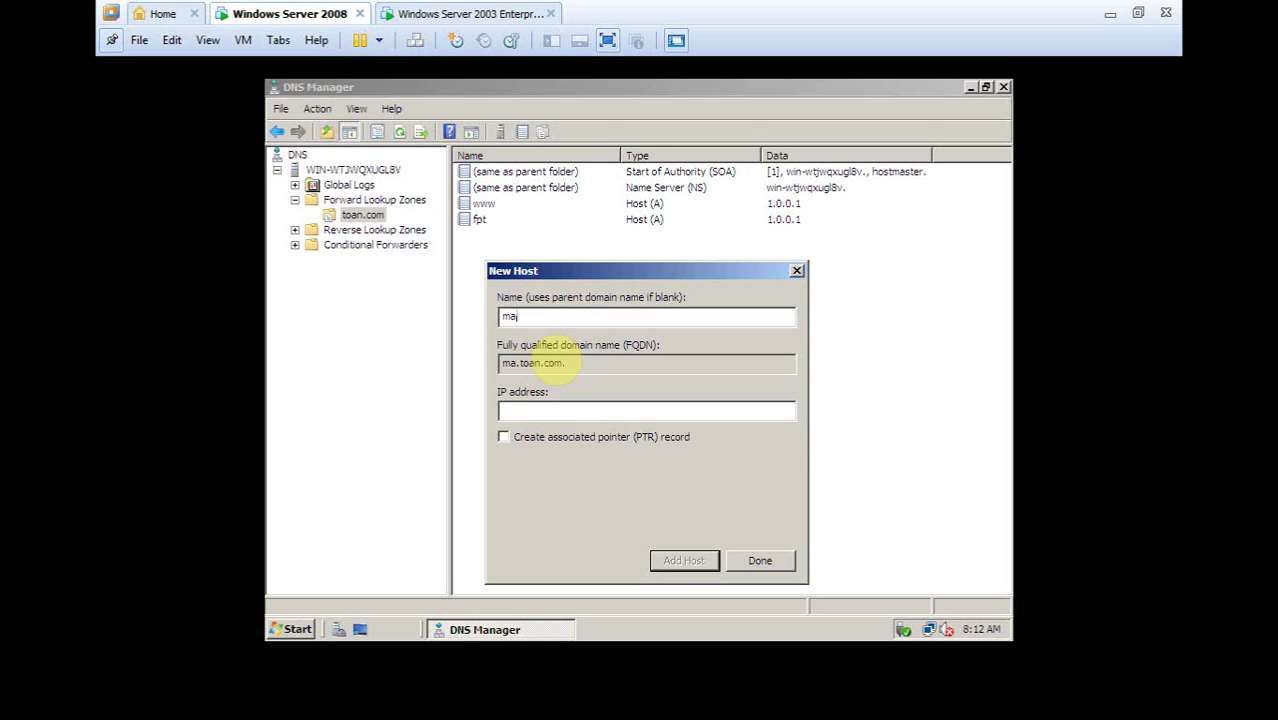
pyautogui.click(553, 408)
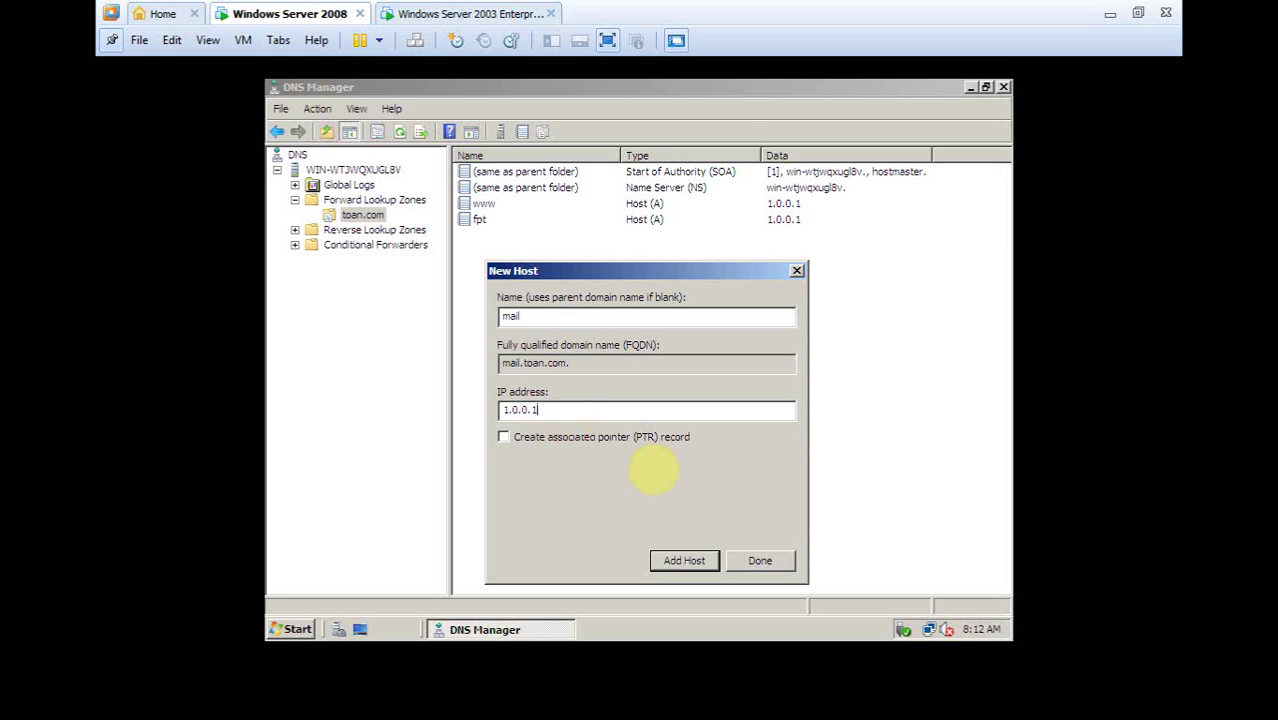
pyautogui.click(684, 560)
pyautogui.click(767, 414)
pyautogui.click(770, 563)
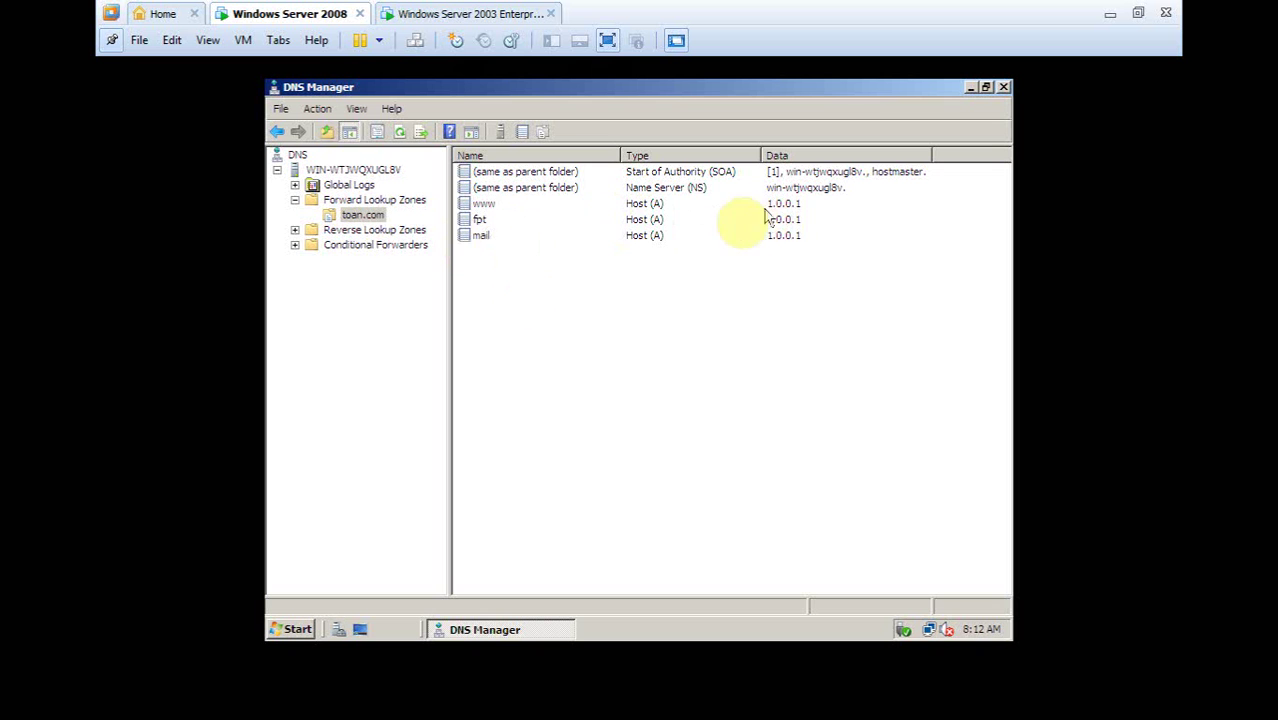
# Create a primary IPv4 reverse zone for network ID 1, keeping default file and update settings
pyautogui.click(312, 231)
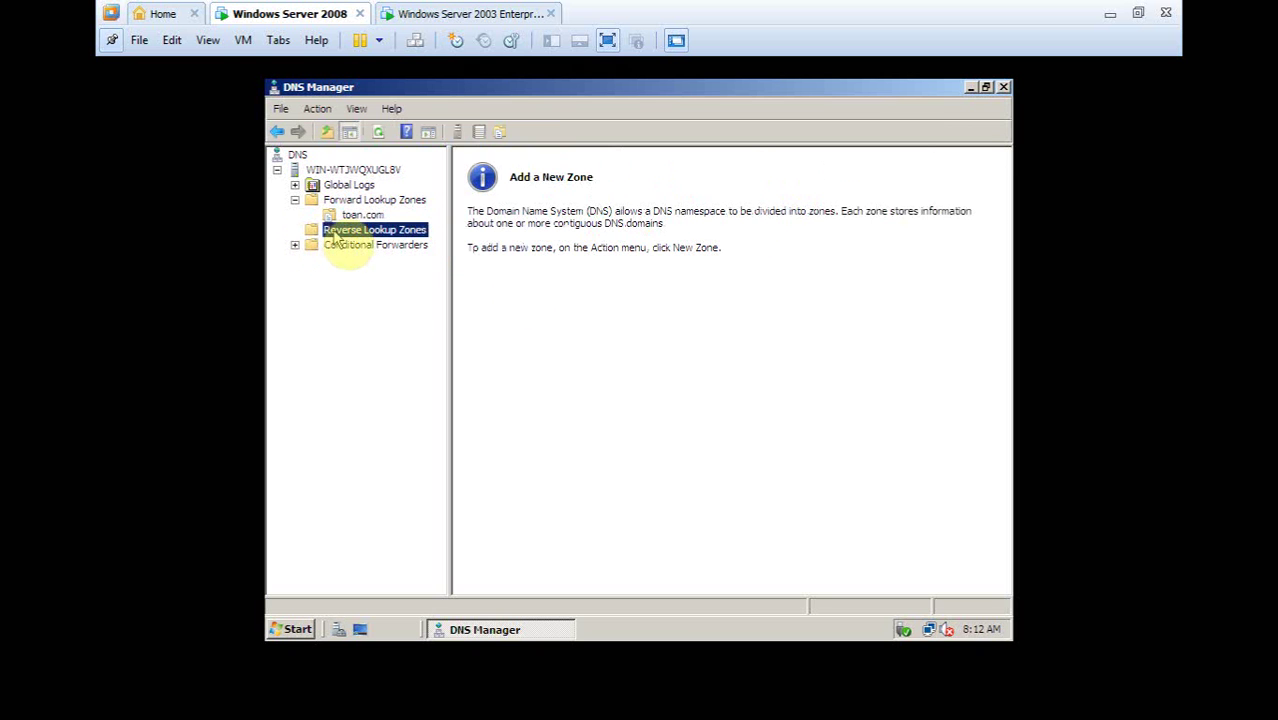
pyautogui.rightClick(341, 234)
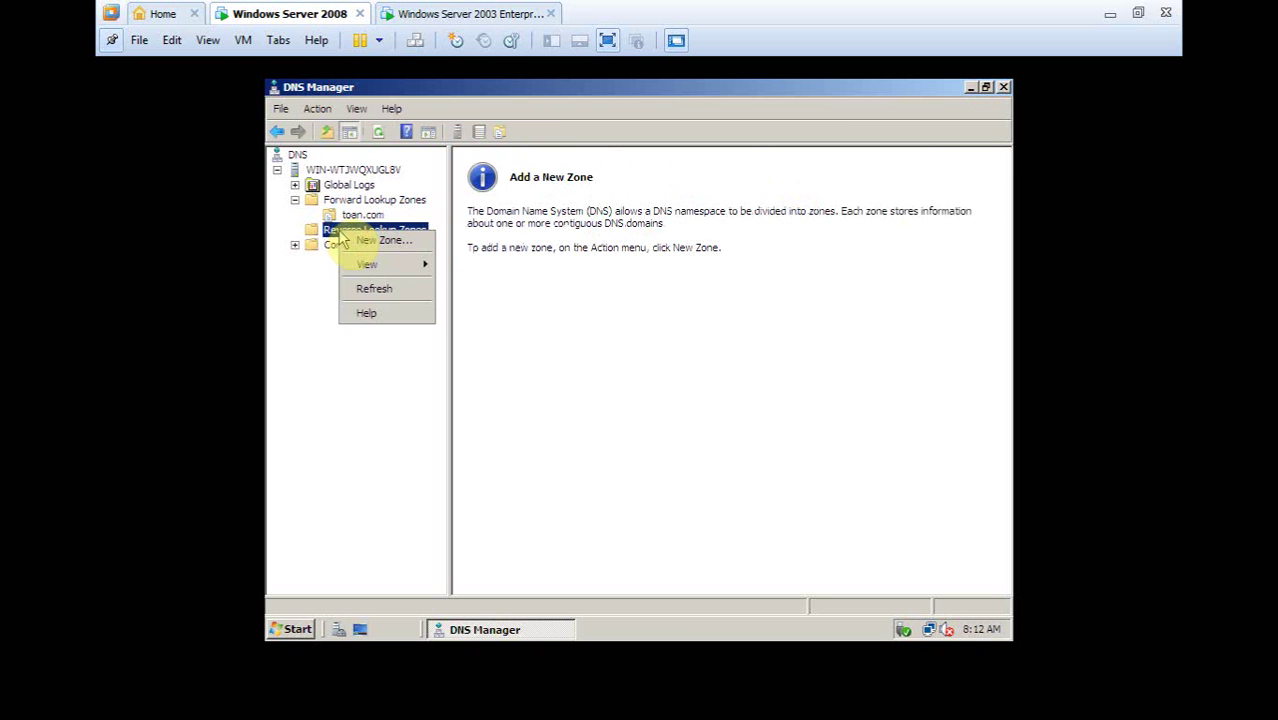
pyautogui.click(360, 241)
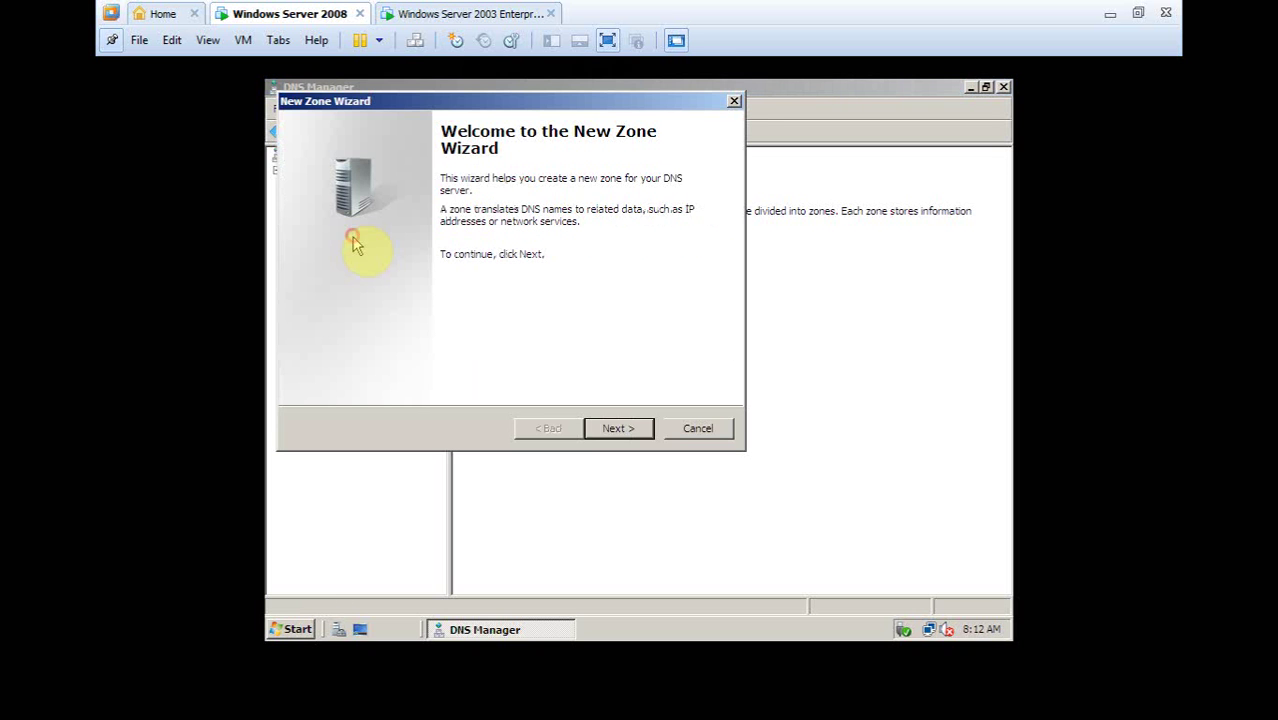
pyautogui.moveTo(561, 103); pyautogui.dragTo(648, 228)
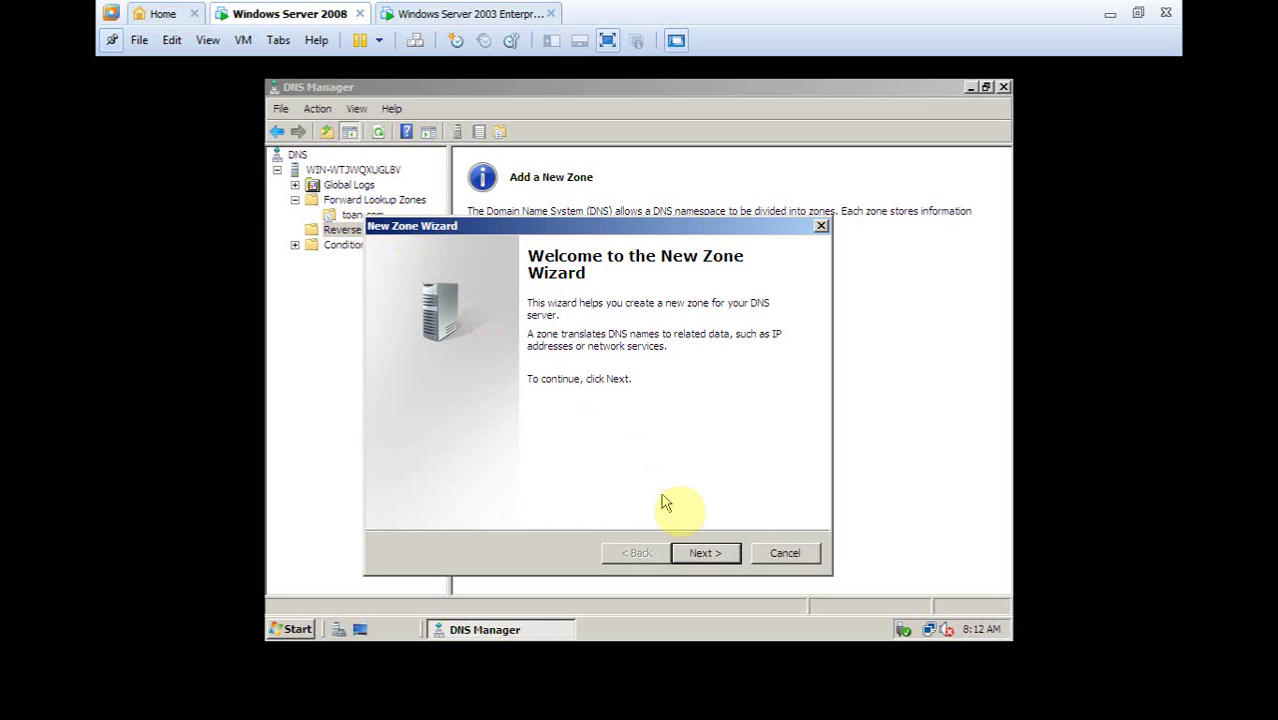
pyautogui.click(714, 560)
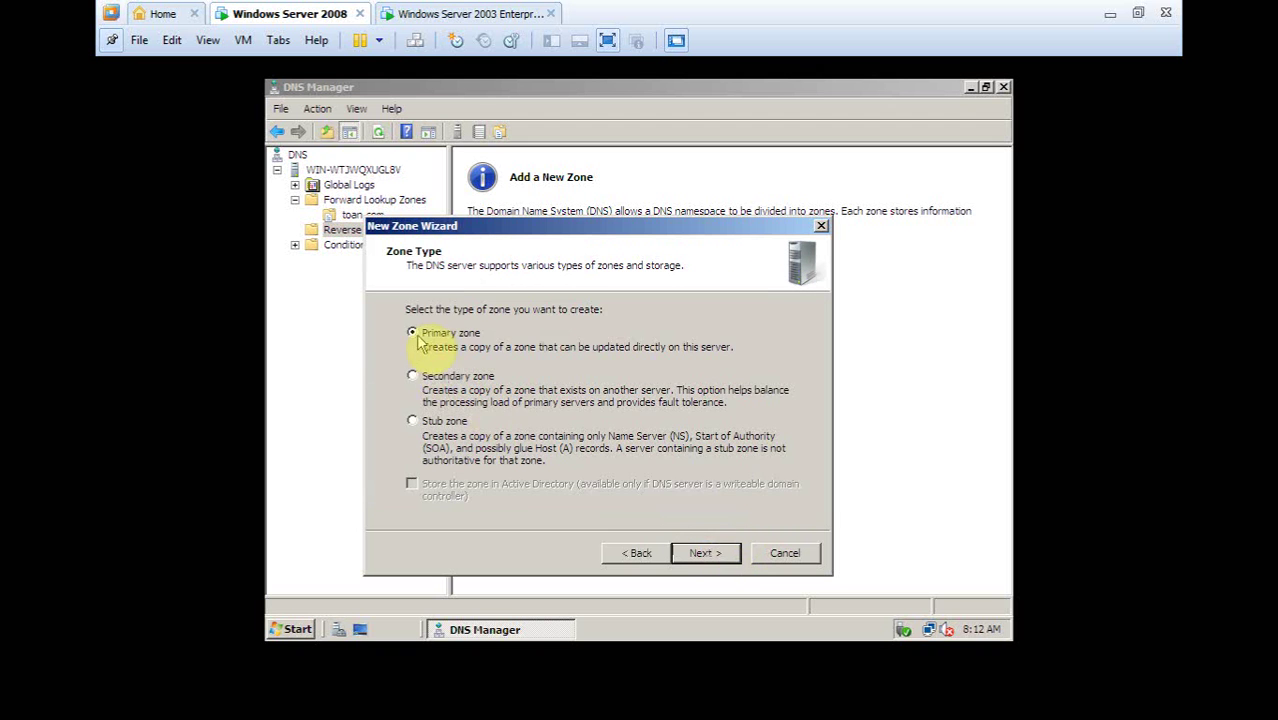
pyautogui.click(712, 557)
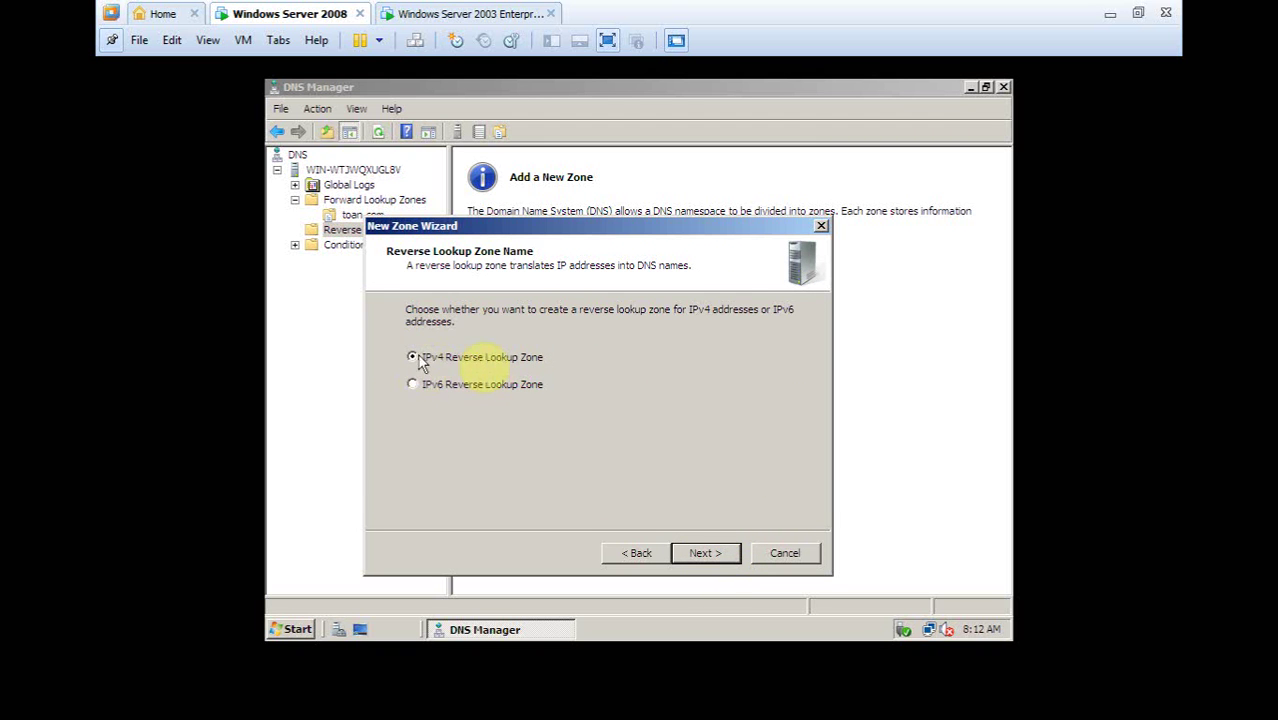
pyautogui.click(703, 556)
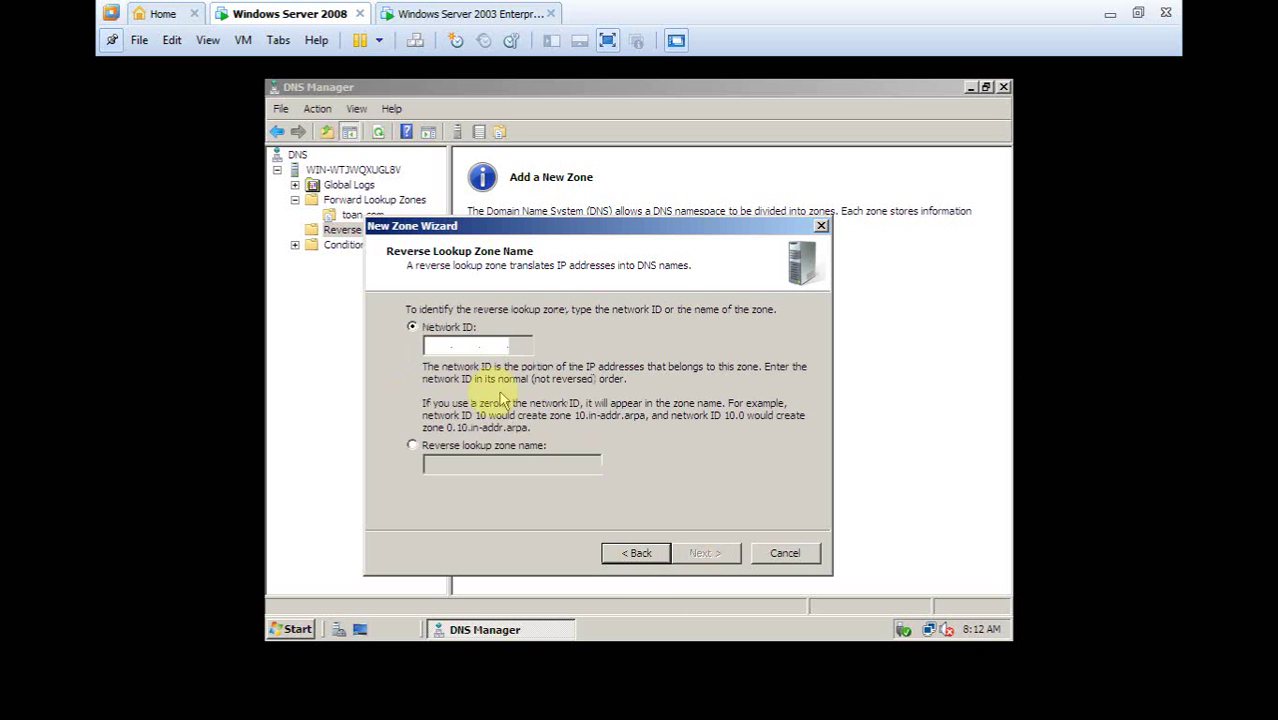
pyautogui.write('1 .0 .0 .')
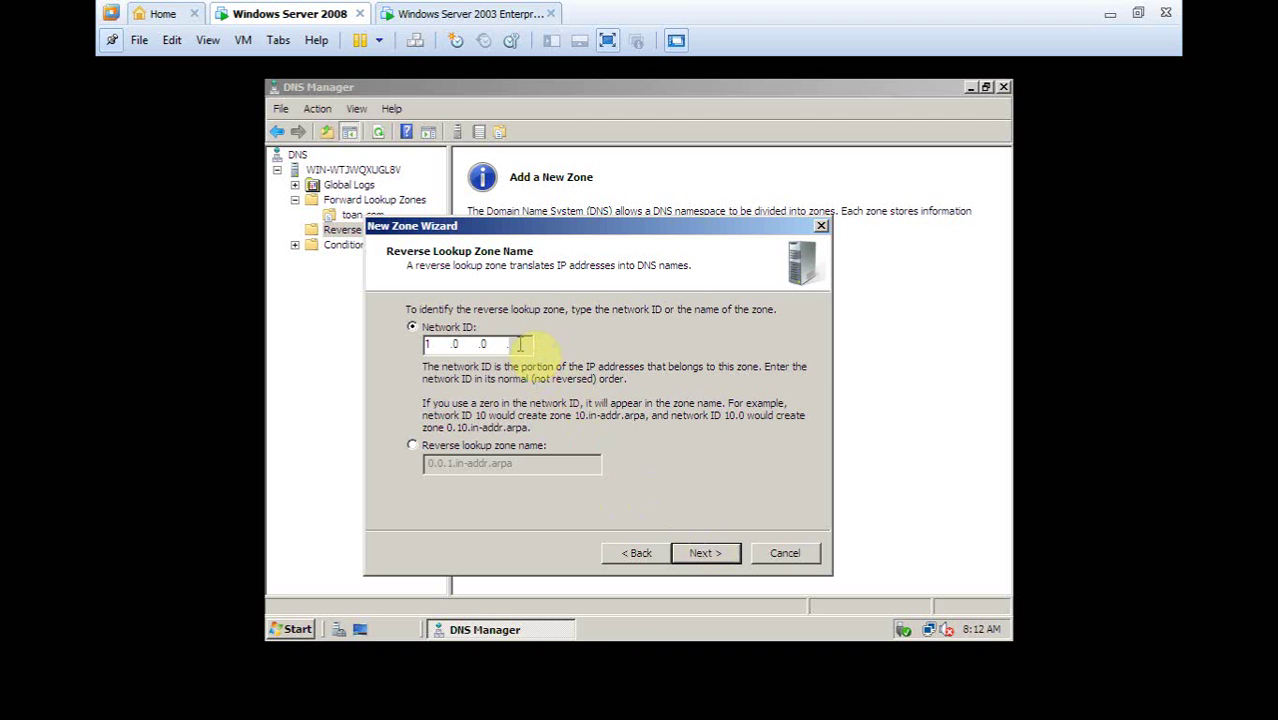
pyautogui.click(705, 553)
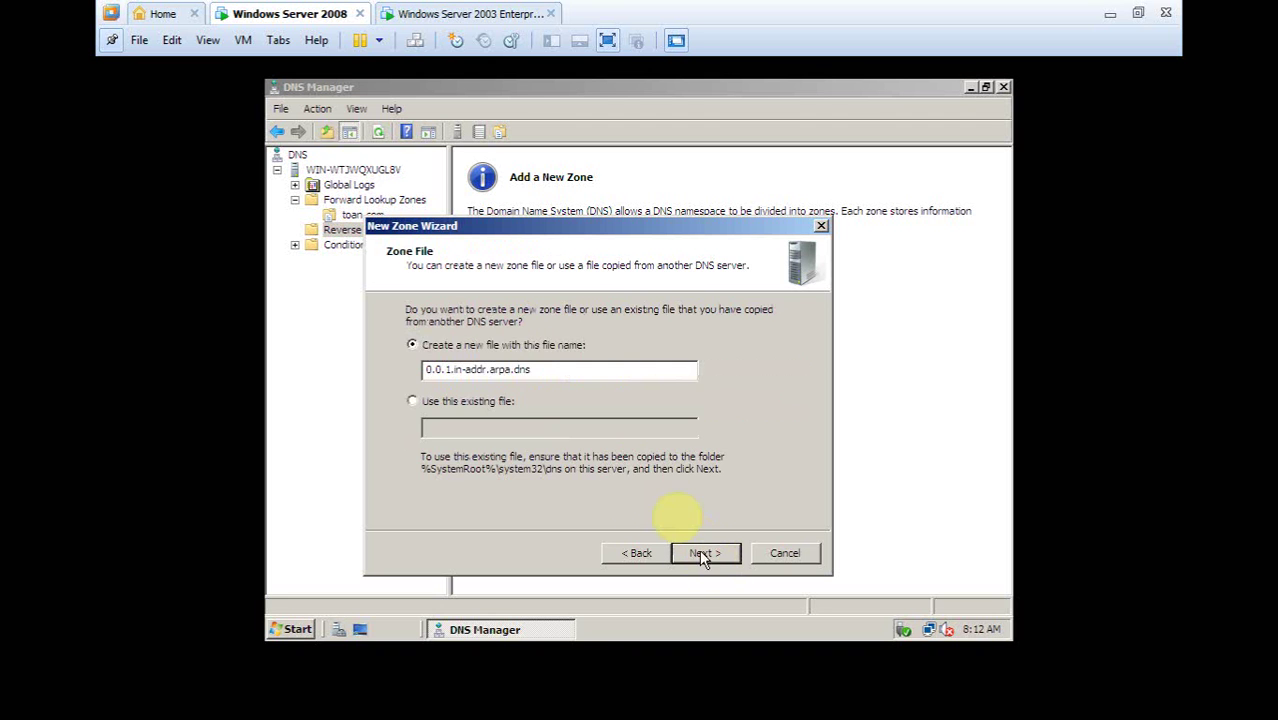
pyautogui.click(706, 554)
pyautogui.click(706, 554)
pyautogui.click(707, 554)
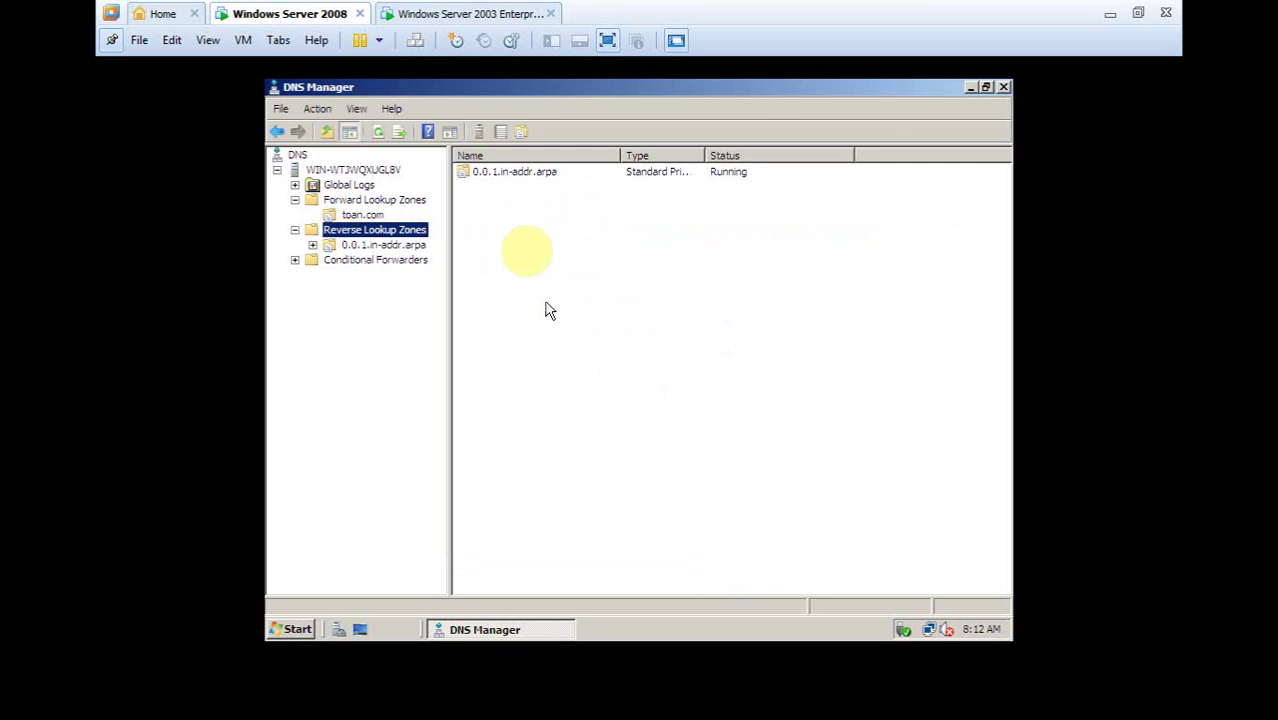
# Start a new pointer record in 0.0.1.in-addr.arpa with host IP 1.0.0.1
pyautogui.click(378, 245)
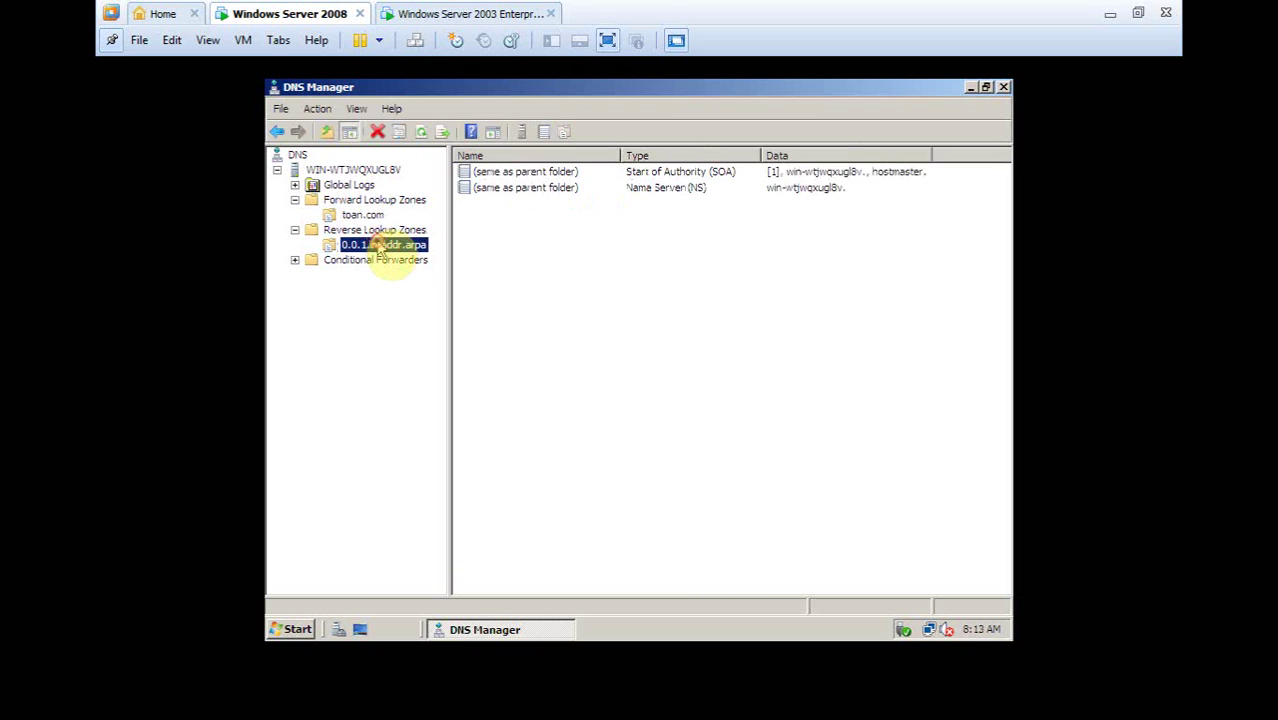
pyautogui.rightClick(380, 250)
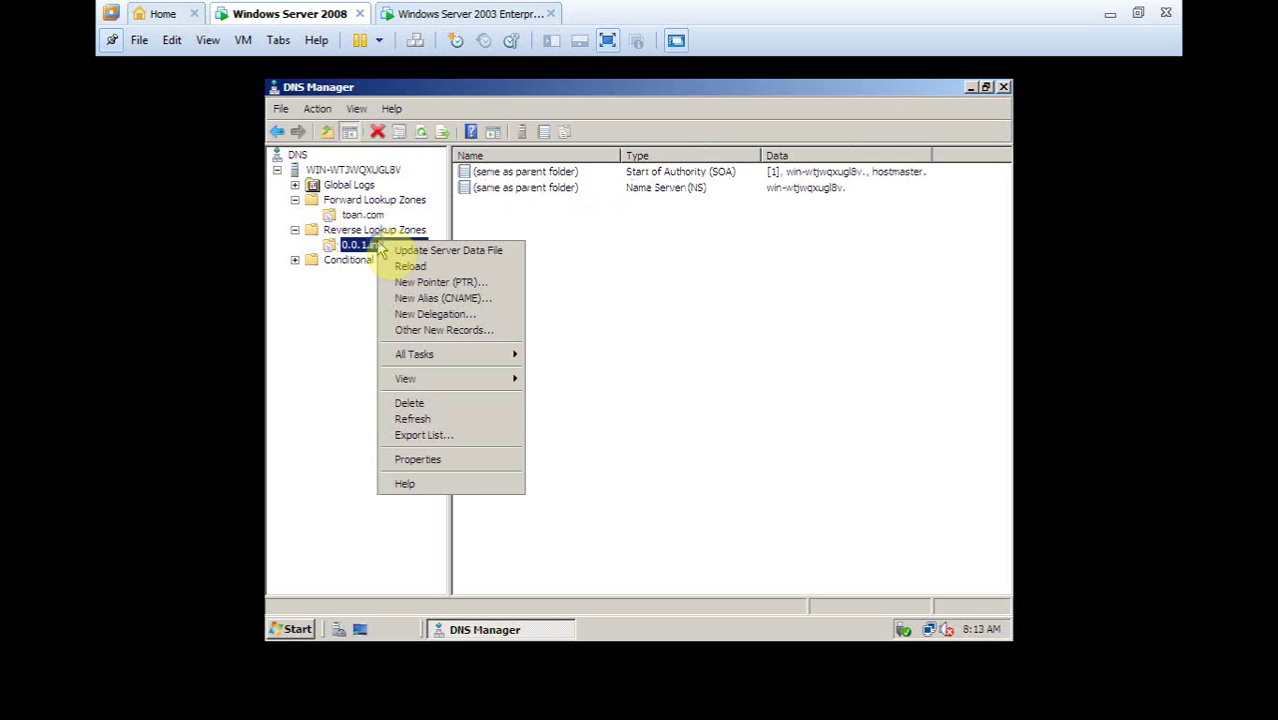
pyautogui.click(428, 285)
pyautogui.click(518, 224)
pyautogui.write('1.0.0.1')
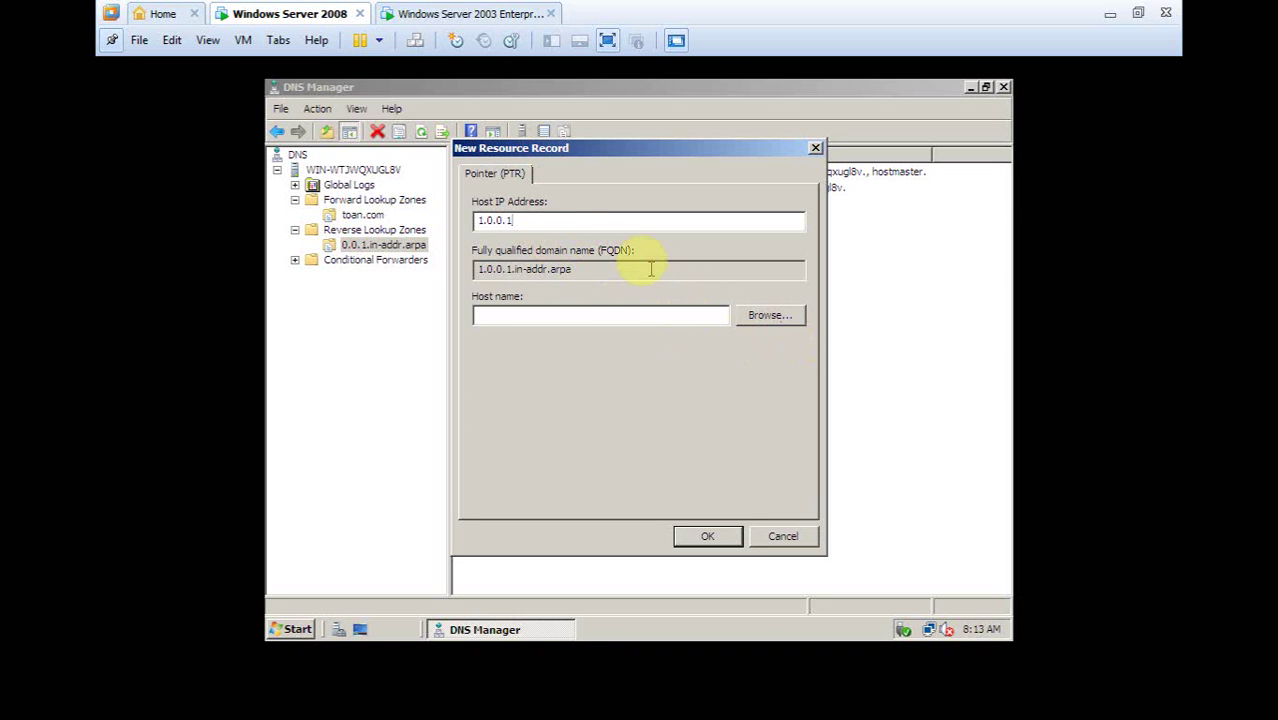
# Choose the www host in toan.com as the target, then save the pointer record
pyautogui.click(766, 316)
pyautogui.doubleClick(530, 288)
pyautogui.doubleClick(540, 292)
pyautogui.doubleClick(541, 292)
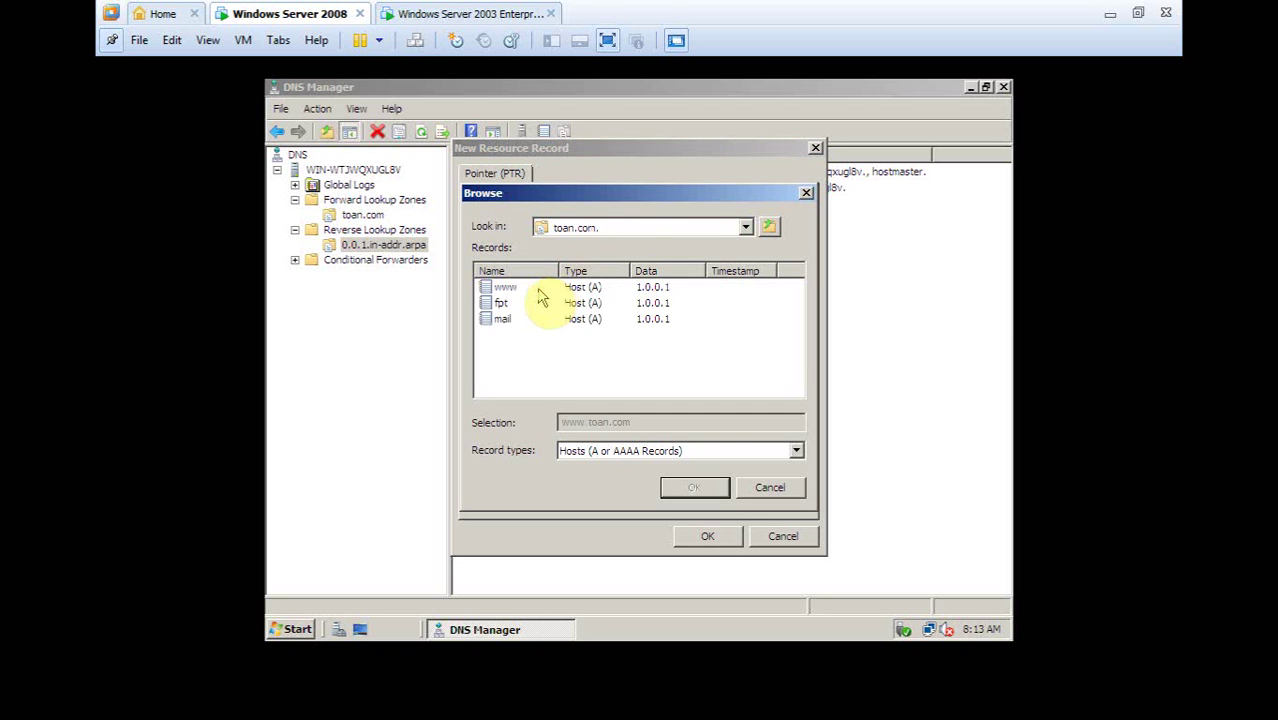
pyautogui.click(517, 290)
pyautogui.doubleClick(517, 290)
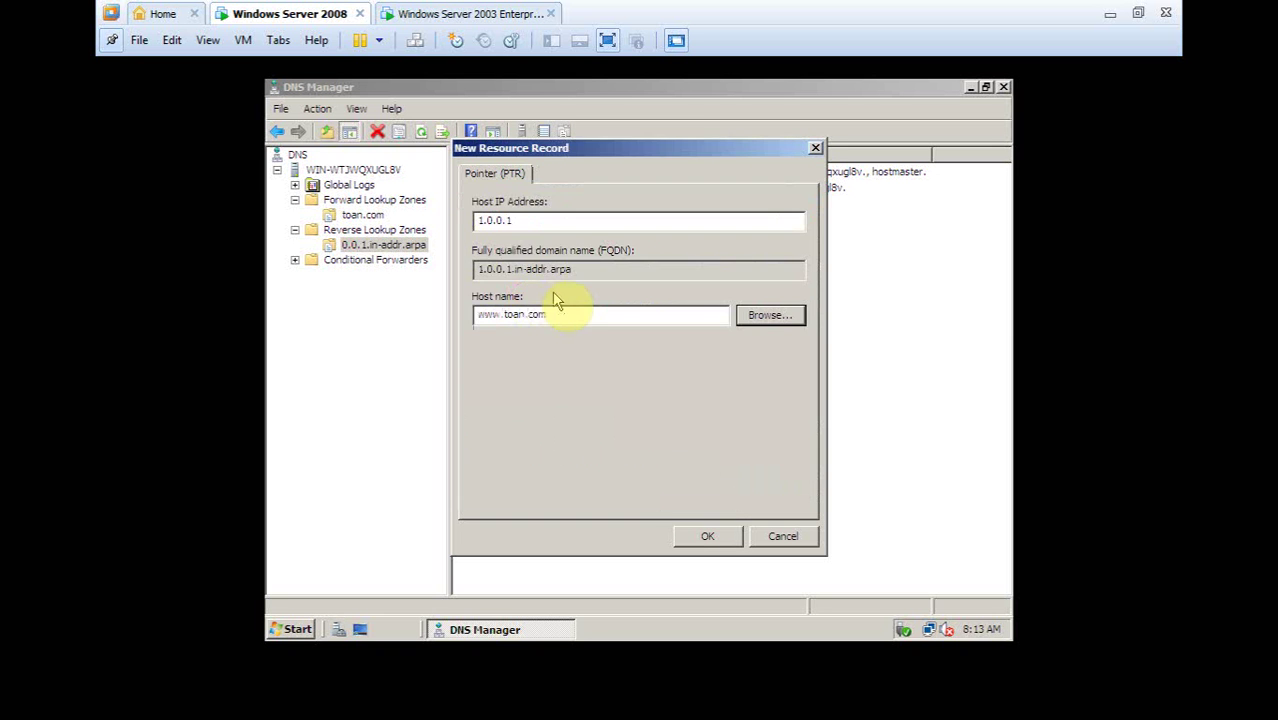
pyautogui.doubleClick(535, 222)
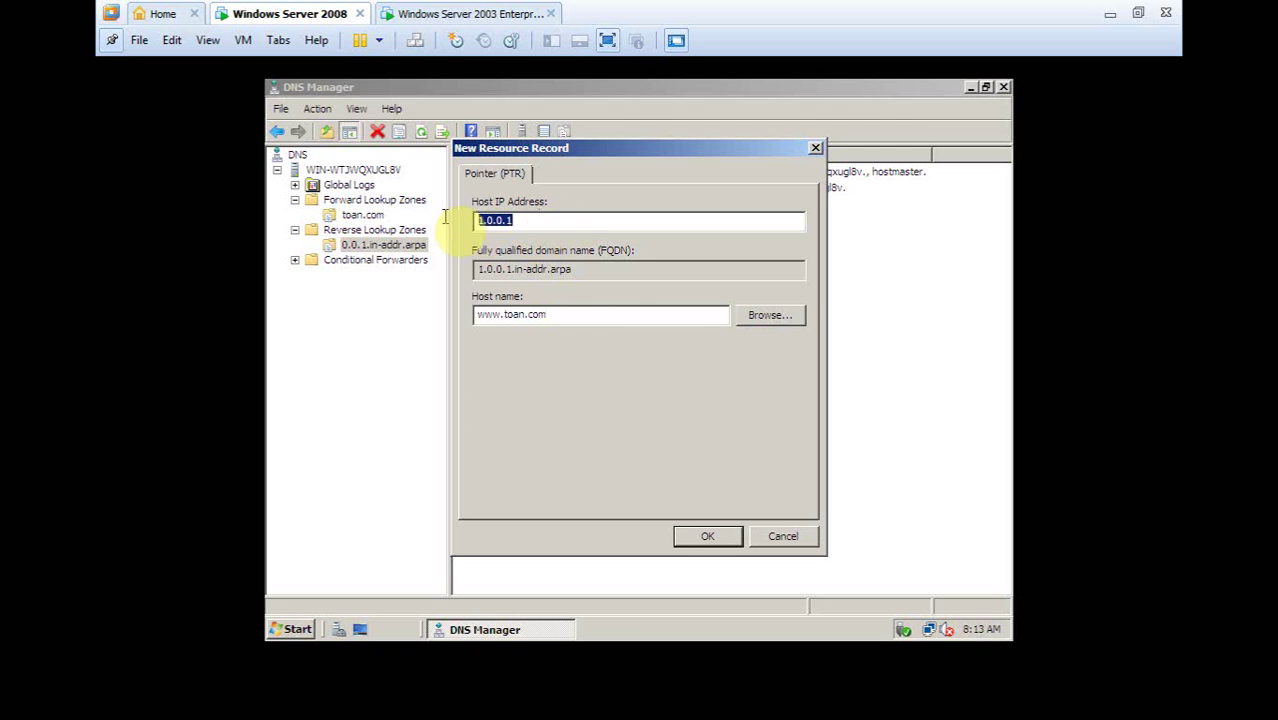
pyautogui.moveTo(598, 270); pyautogui.dragTo(474, 271)
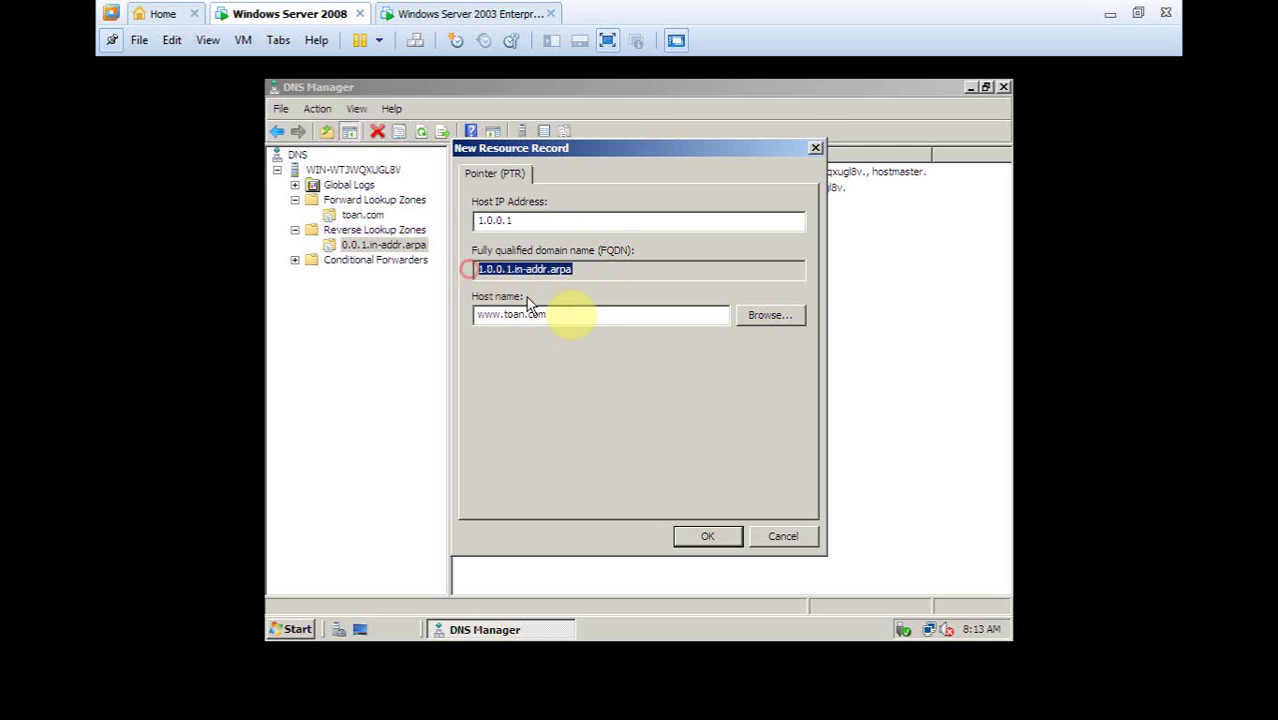
pyautogui.click(580, 318)
pyautogui.click(733, 542)
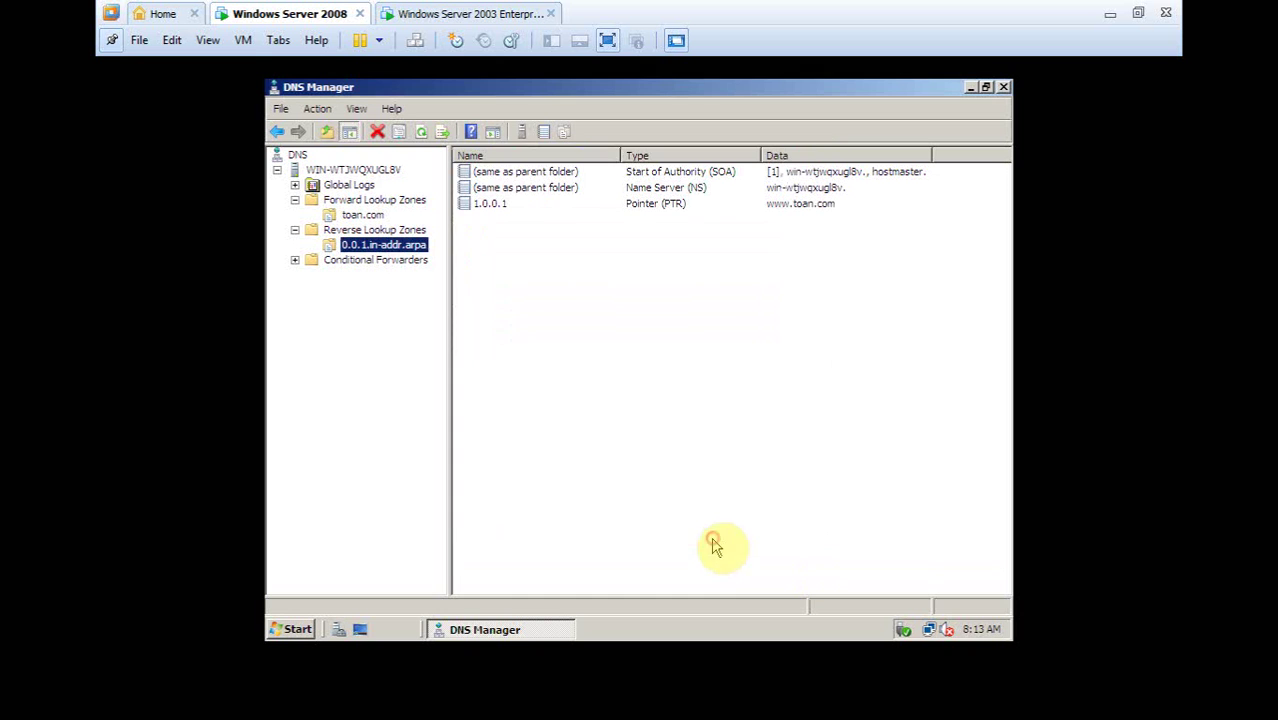
# Add a pointer record mapping 1.0.0.1 to fpt.toan.com
pyautogui.rightClick(483, 264)
pyautogui.click(530, 304)
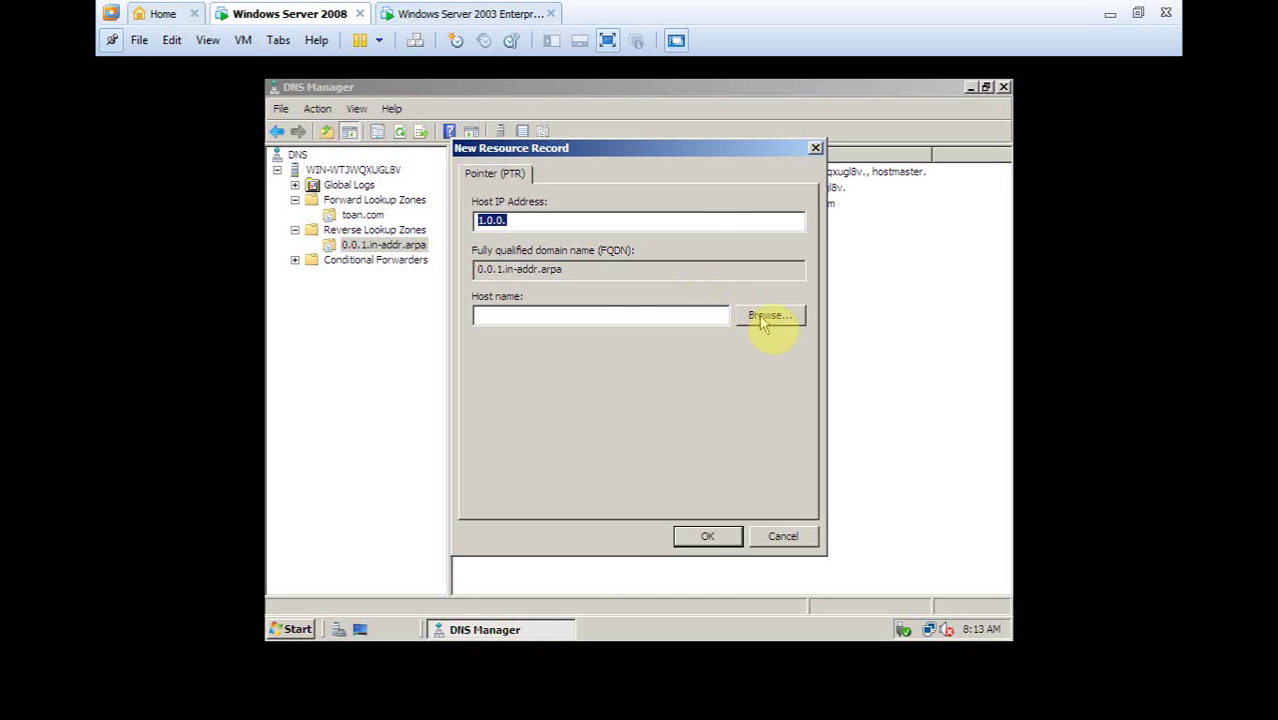
pyautogui.click(589, 223)
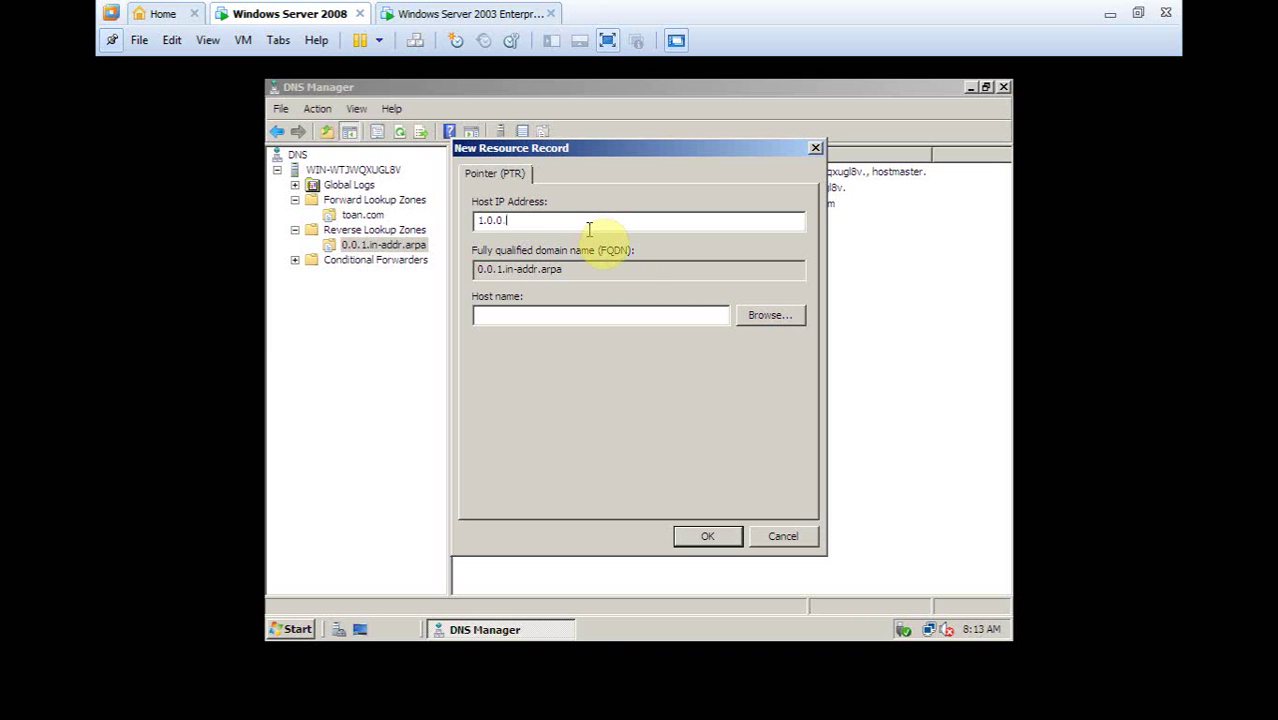
pyautogui.write('1')
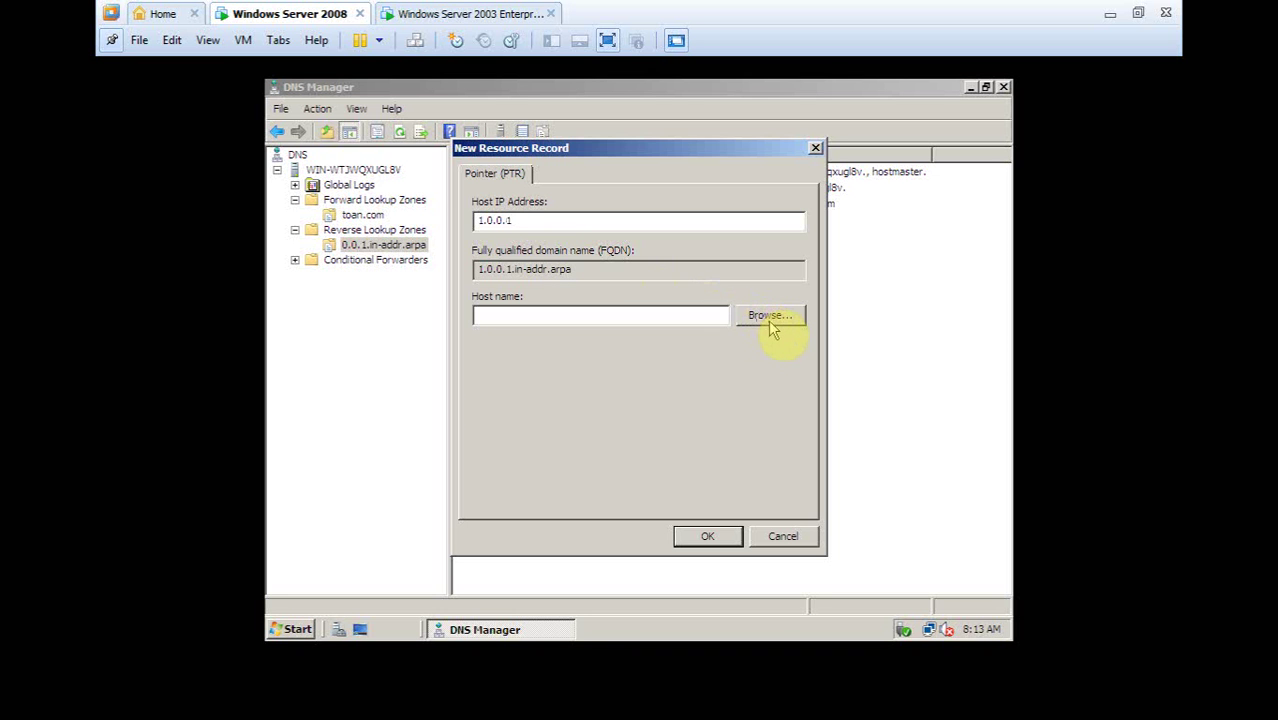
pyautogui.click(769, 320)
pyautogui.doubleClick(560, 302)
pyautogui.doubleClick(550, 300)
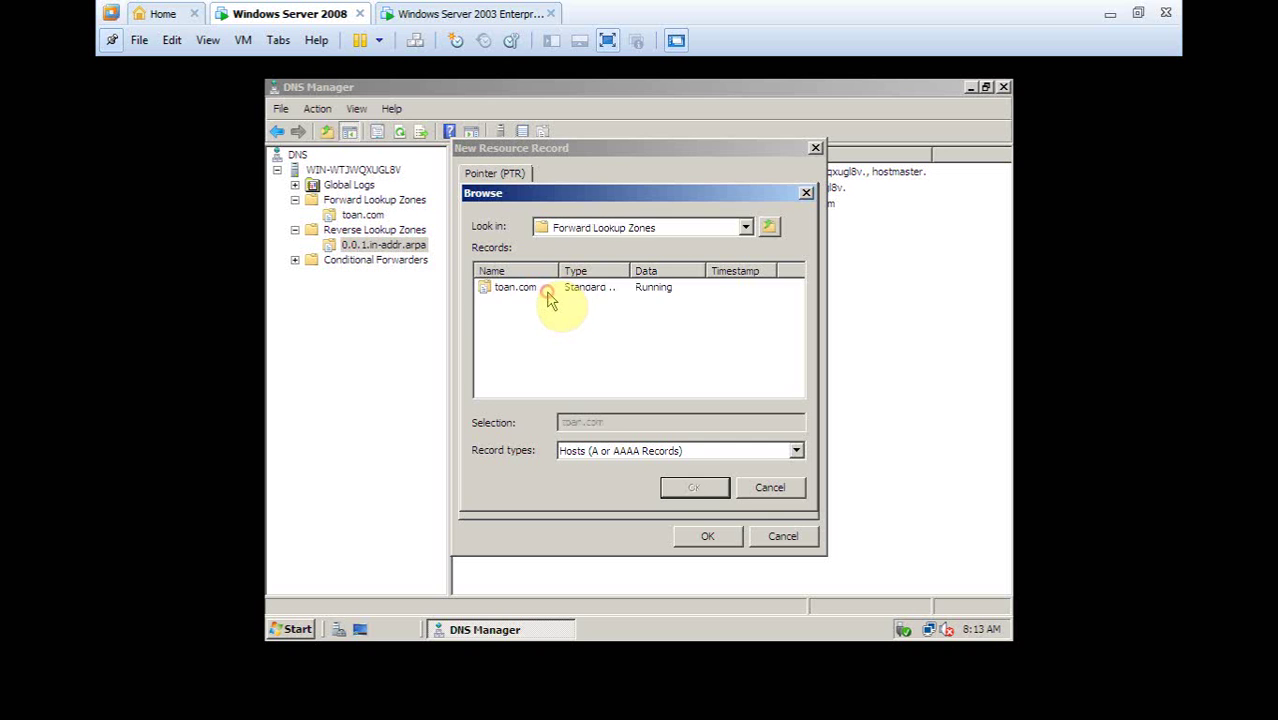
pyautogui.doubleClick(542, 295)
pyautogui.doubleClick(514, 302)
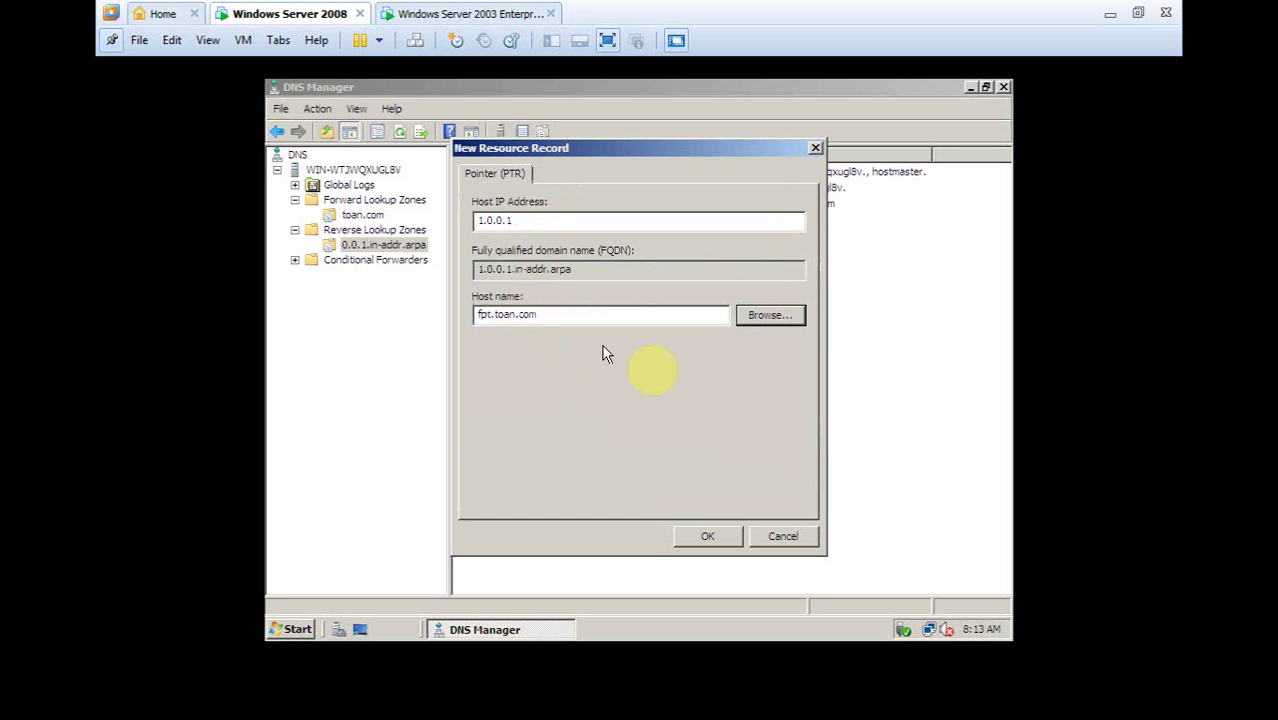
pyautogui.click(707, 536)
# Start another pointer record from the 0.0.1.in-addr.arpa zone with IP 1.0.0.1
pyautogui.rightClick(506, 280)
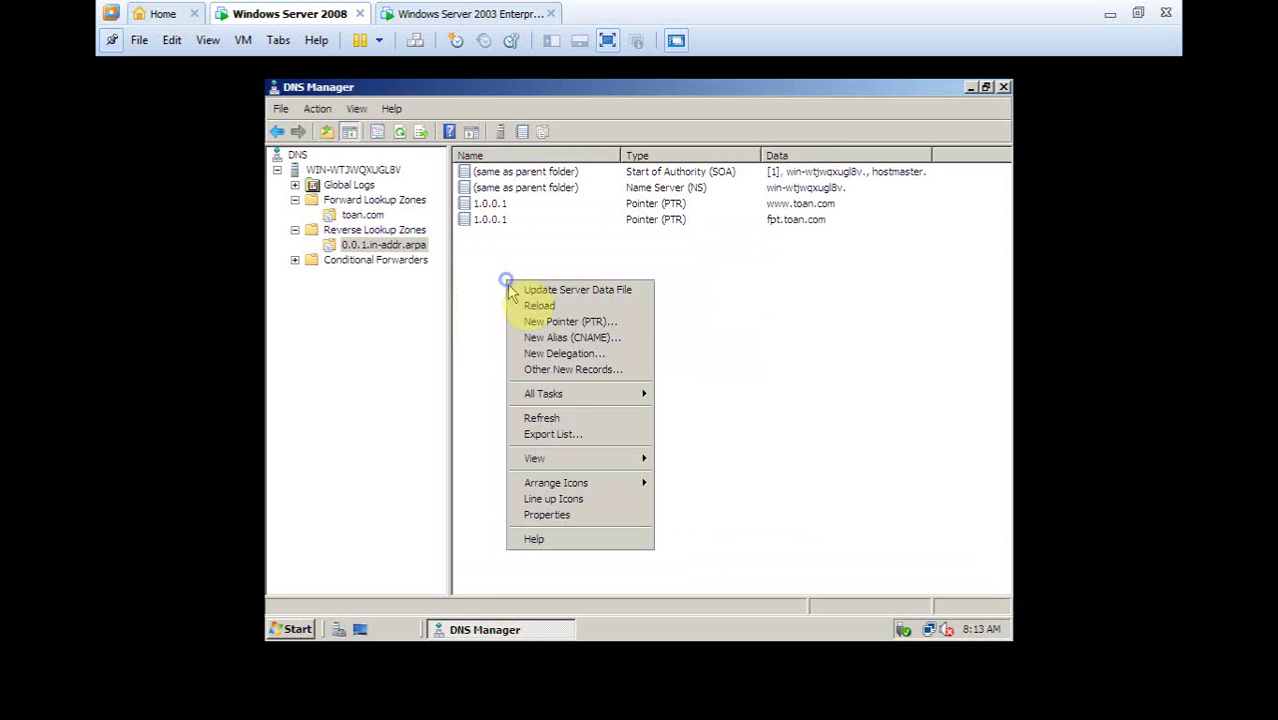
pyautogui.click(553, 322)
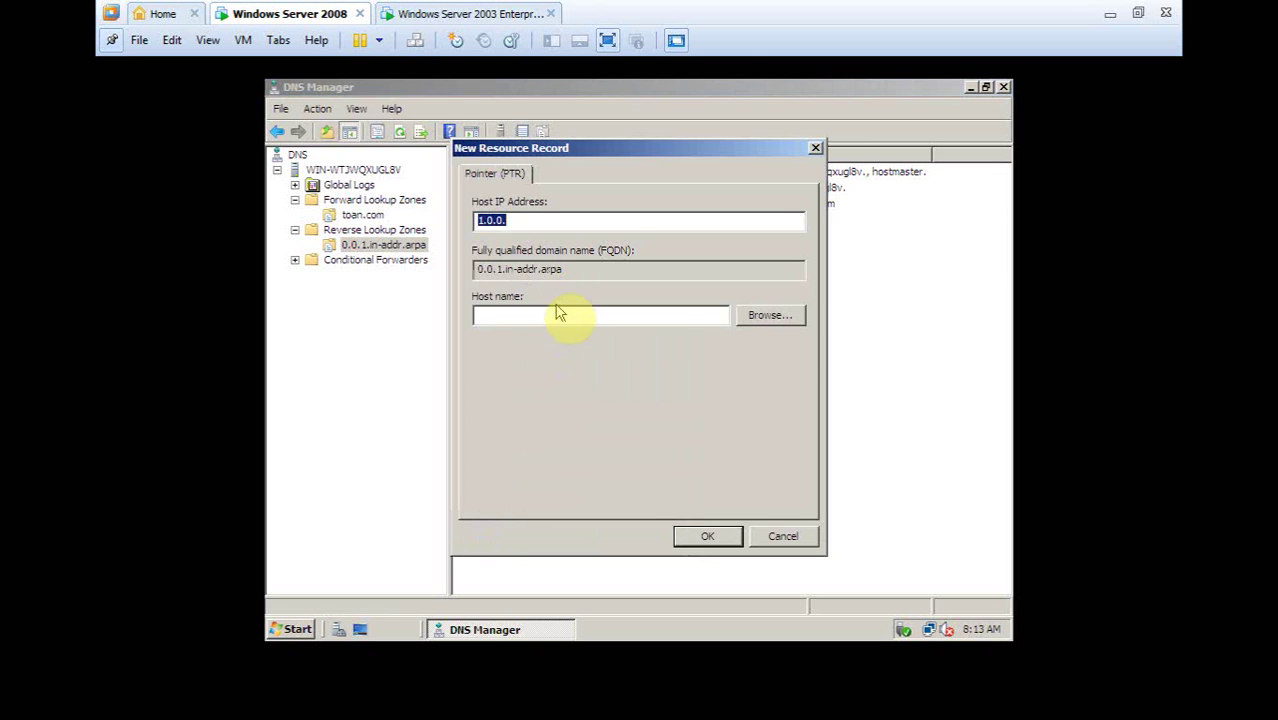
pyautogui.click(783, 537)
pyautogui.rightClick(550, 287)
pyautogui.rightClick(385, 246)
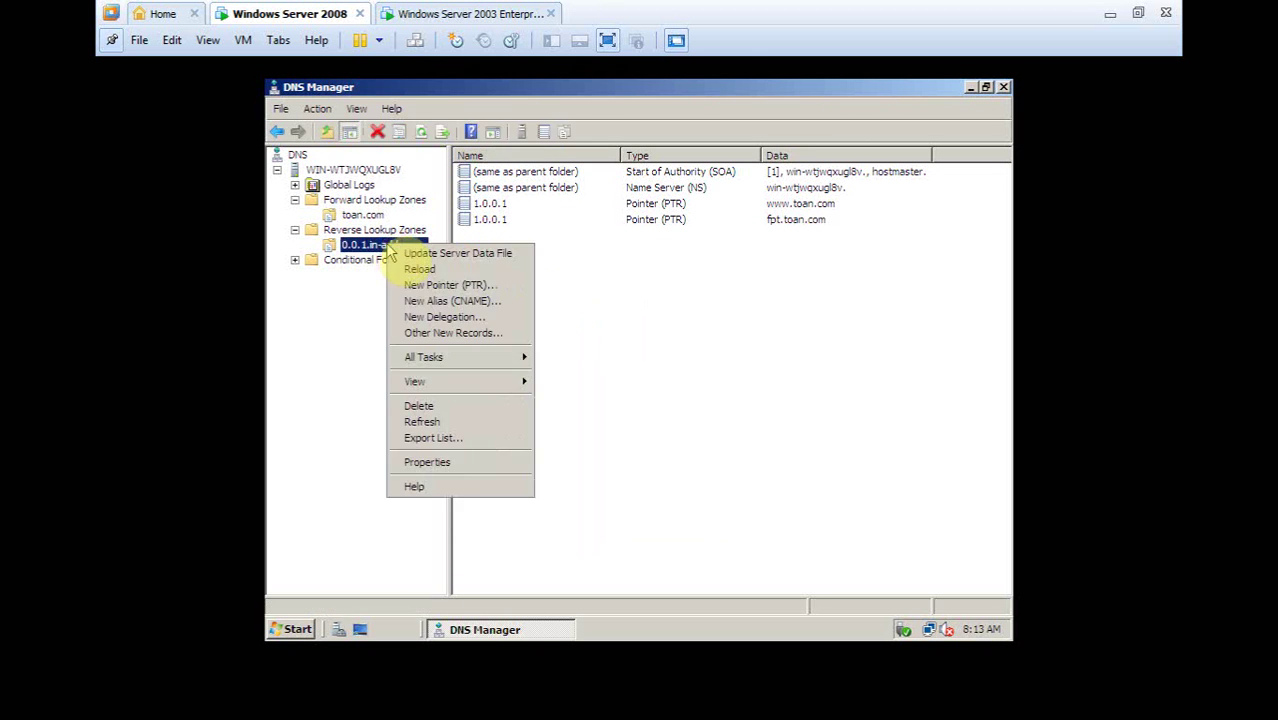
pyautogui.click(447, 287)
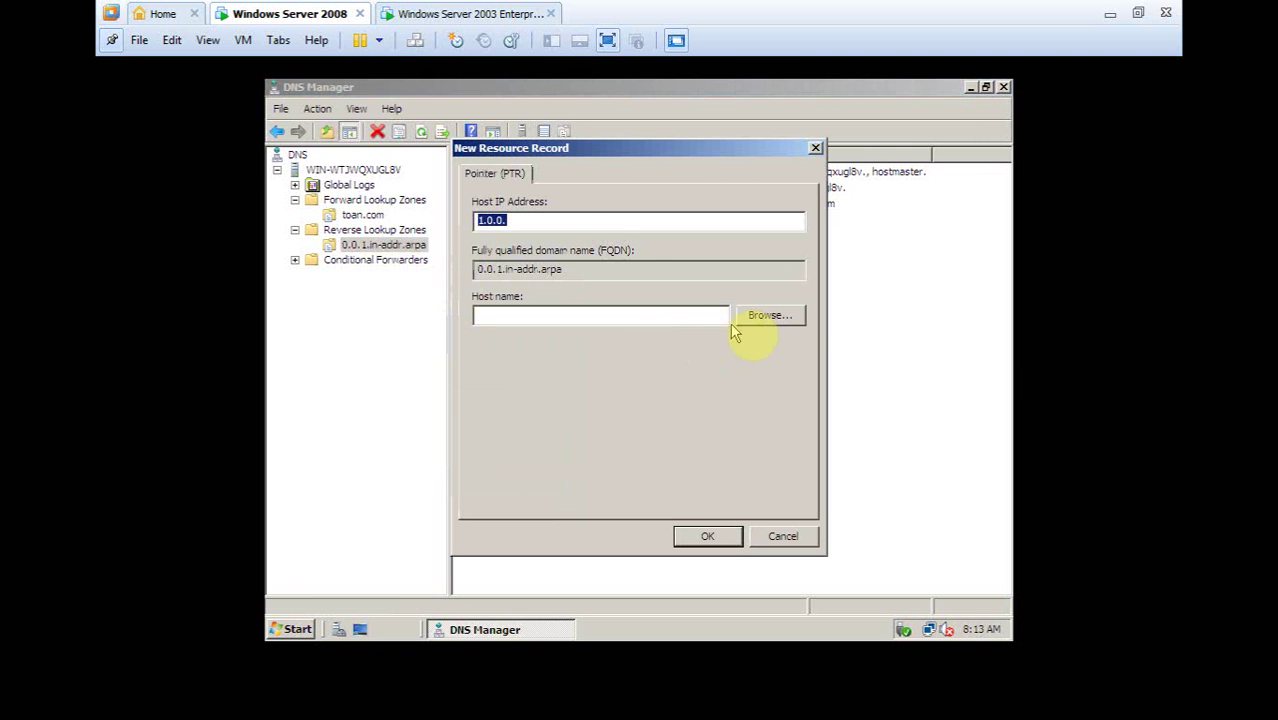
pyautogui.click(591, 230)
pyautogui.write('1')
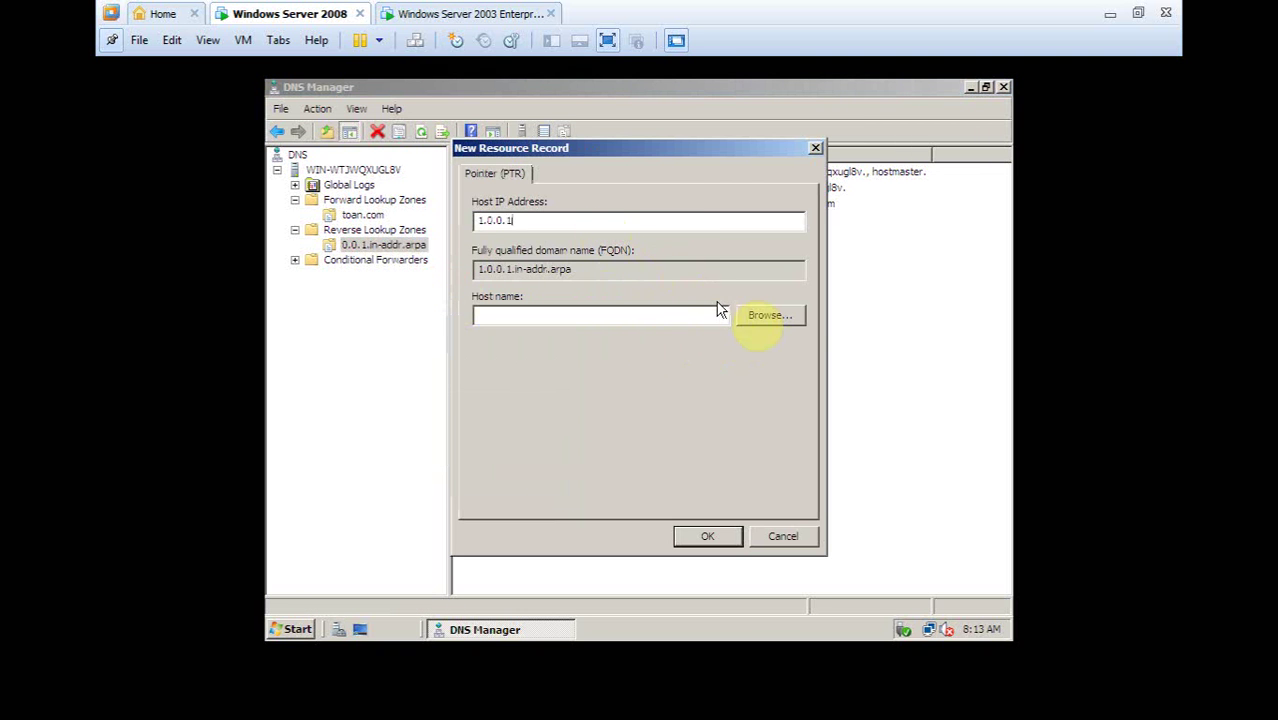
# Point the record at mail.toan.com, save it, and check it in the list
pyautogui.click(756, 318)
pyautogui.doubleClick(511, 288)
pyautogui.doubleClick(511, 288)
pyautogui.doubleClick(511, 288)
pyautogui.doubleClick(515, 331)
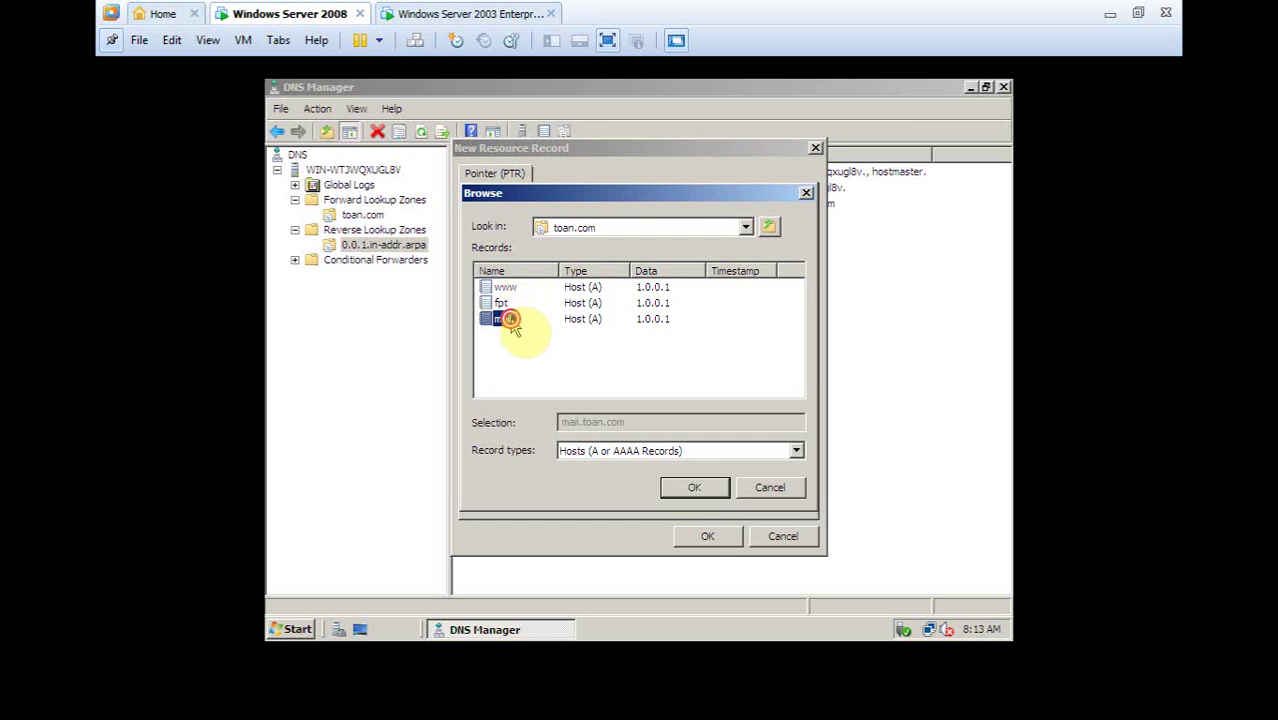
pyautogui.click(712, 536)
pyautogui.click(518, 236)
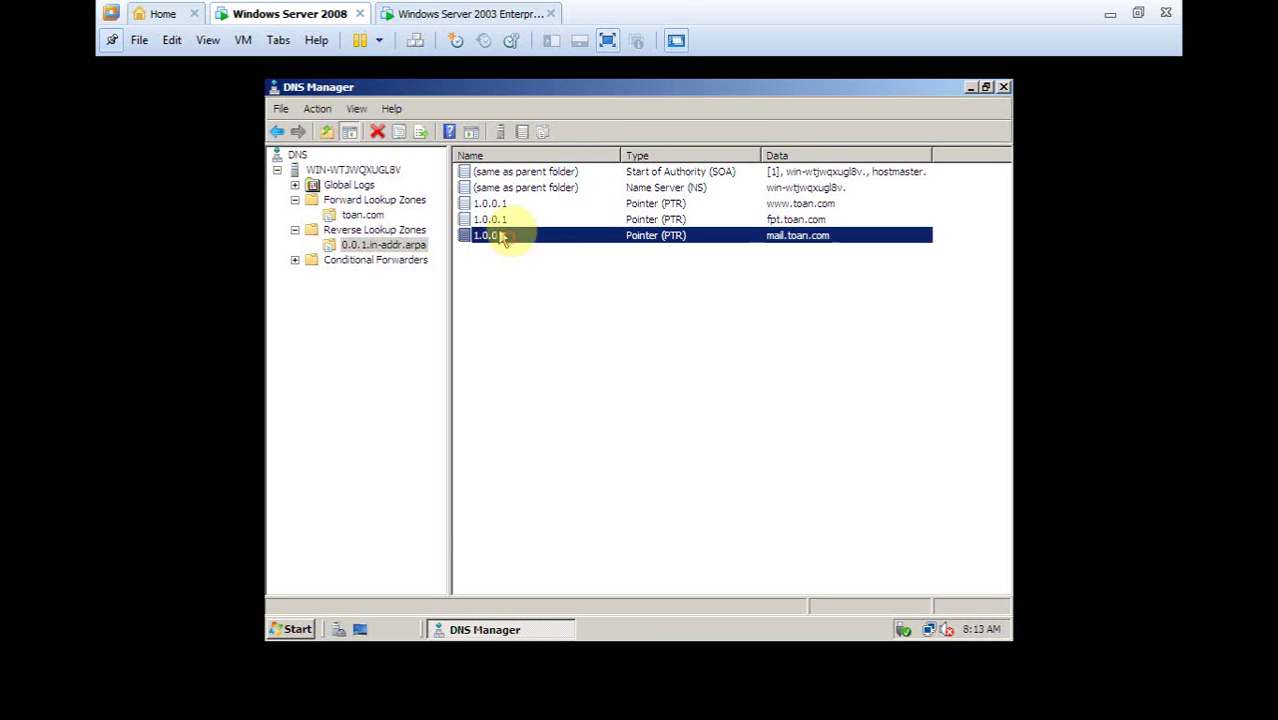
# Close DNS Manager, switch to the Server 2003 VM and unlock it with Ctrl+Alt+Insert
pyautogui.click(1004, 88)
pyautogui.click(480, 14)
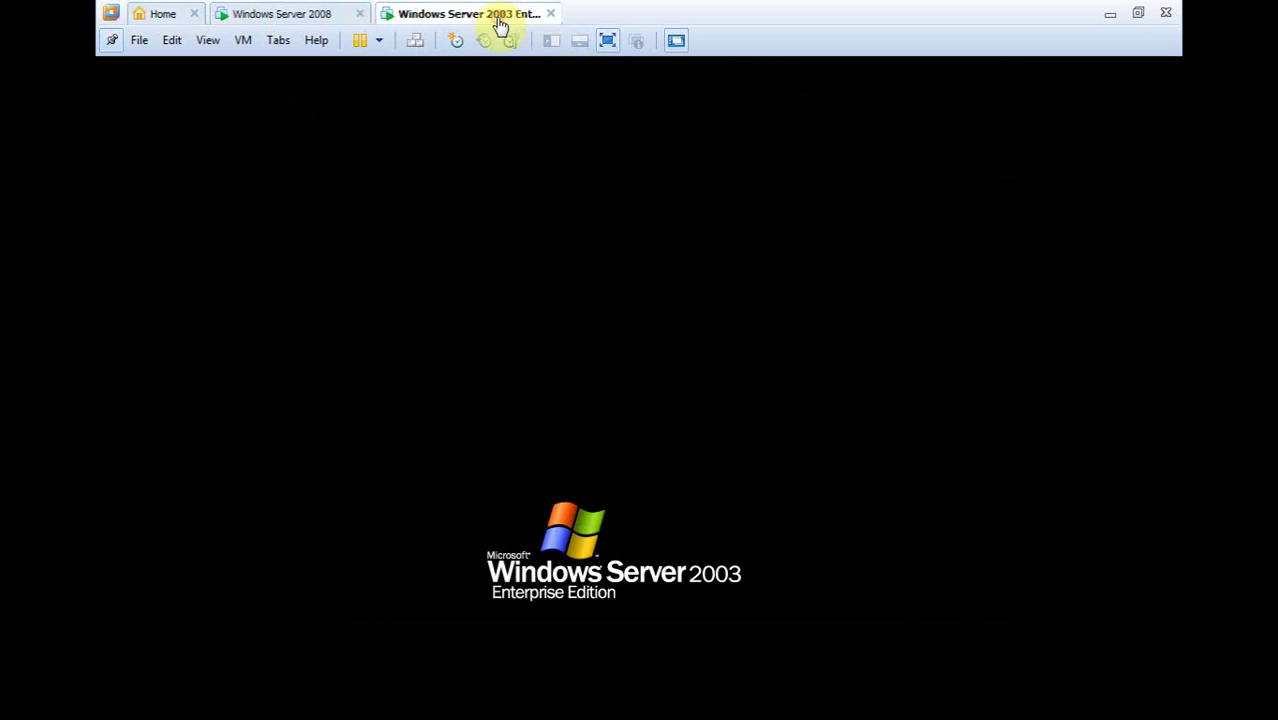
pyautogui.click(512, 170)
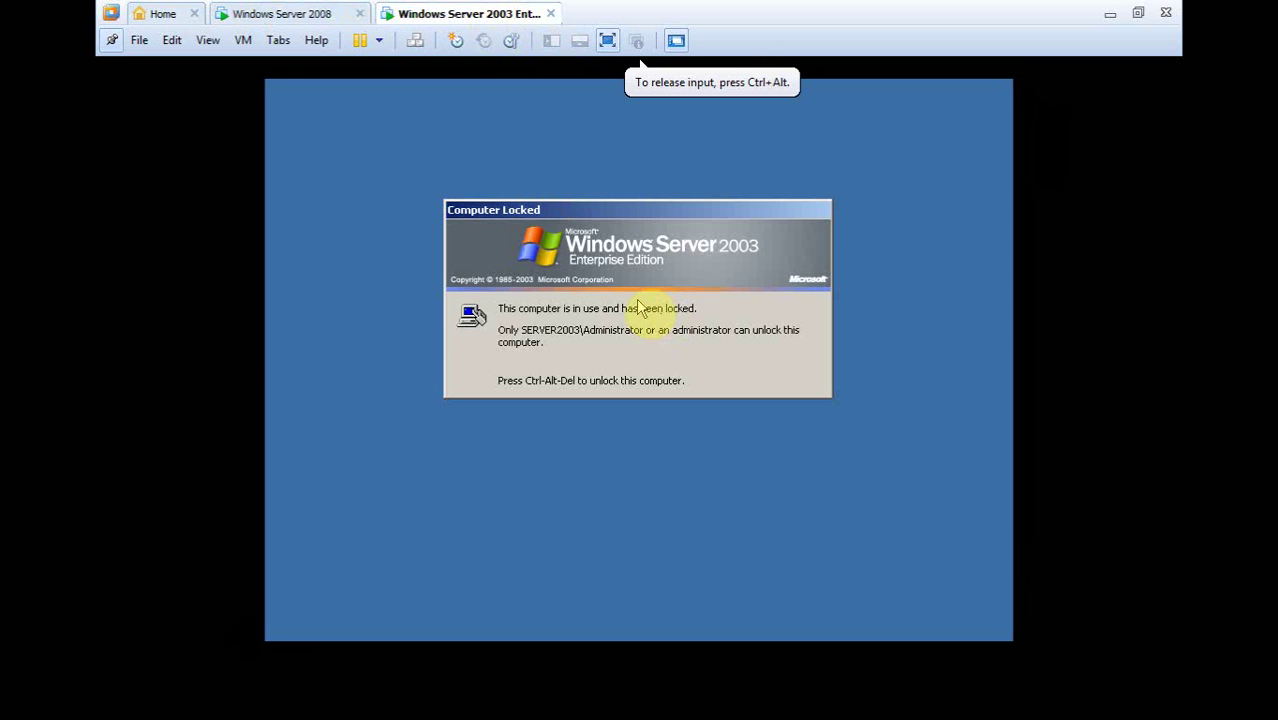
pyautogui.press('ctrl+alt+Insert')
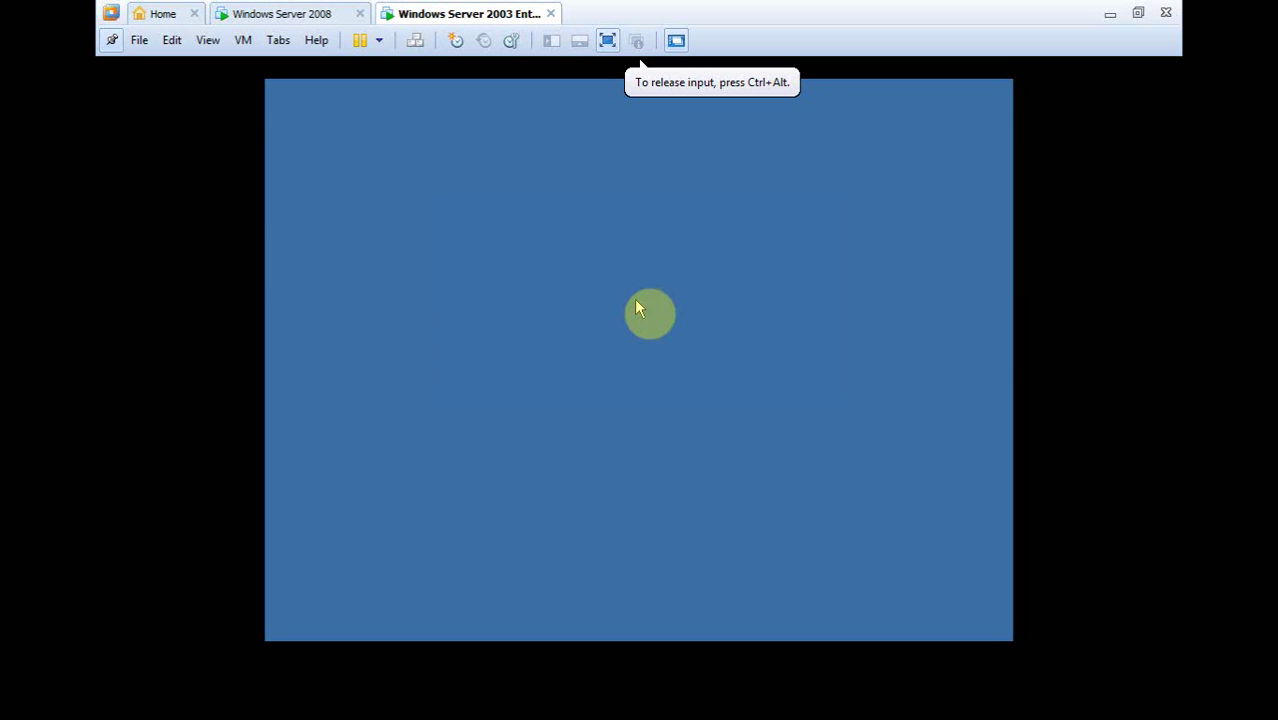
pyautogui.click(708, 405)
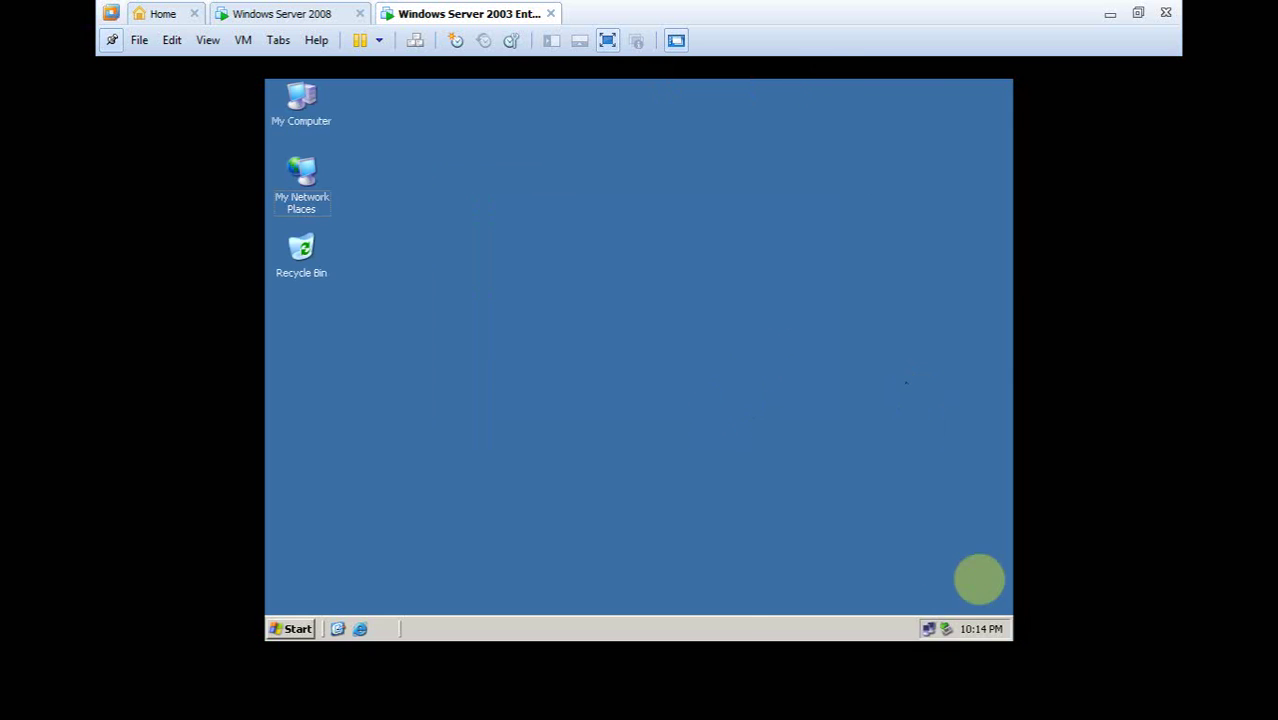
# Check the LAN connection details: address 1.0.0.10, DNS server 1.0.0.1, and DHCP server
pyautogui.rightClick(946, 628)
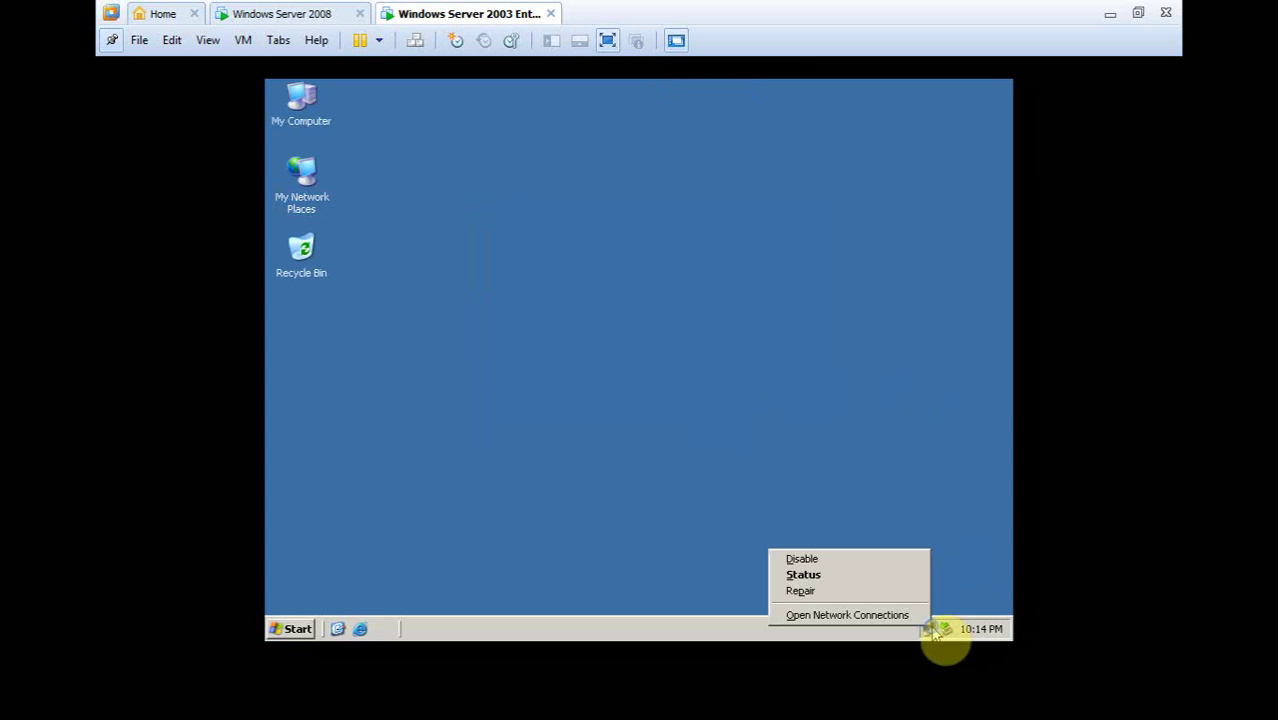
pyautogui.click(876, 577)
pyautogui.click(558, 236)
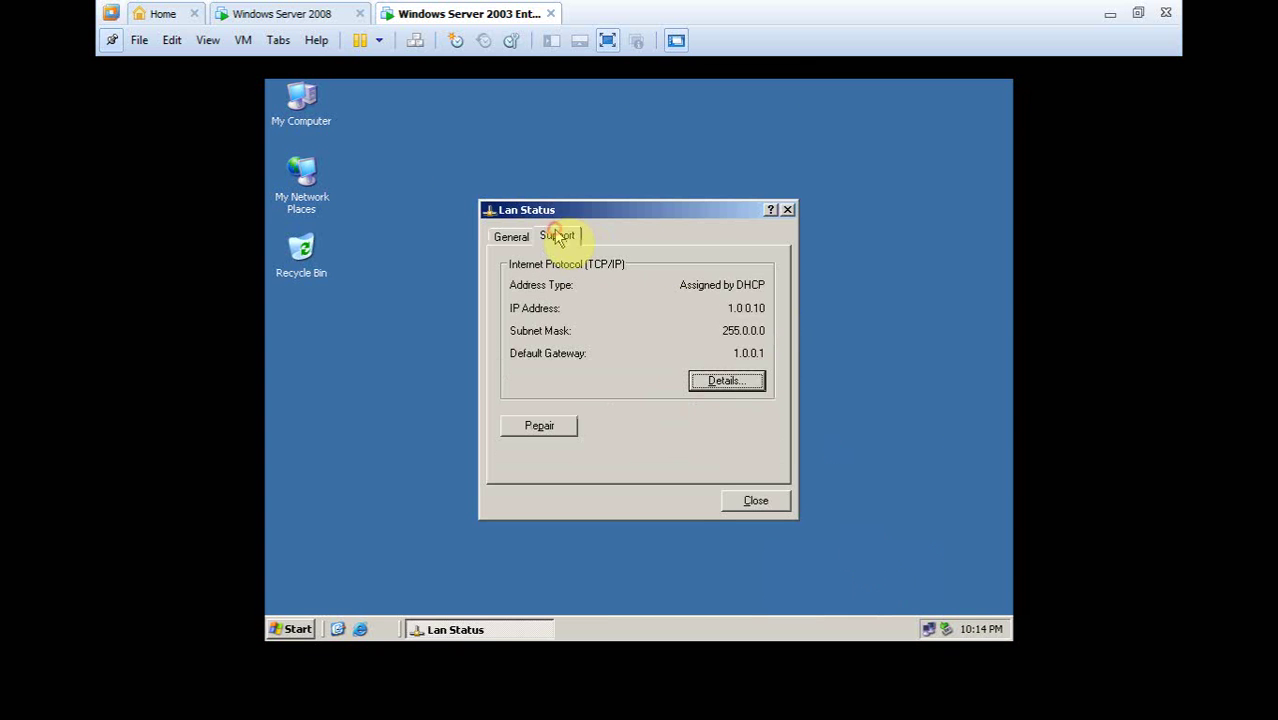
pyautogui.click(716, 385)
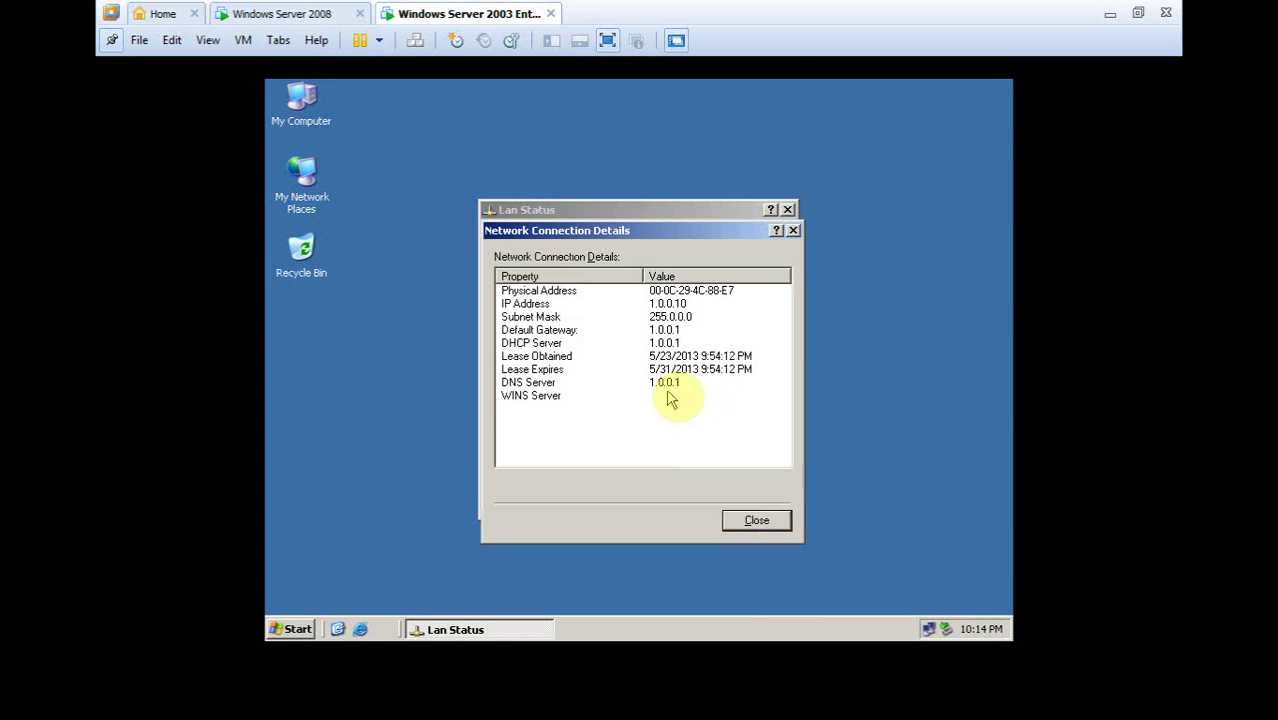
pyautogui.click(522, 383)
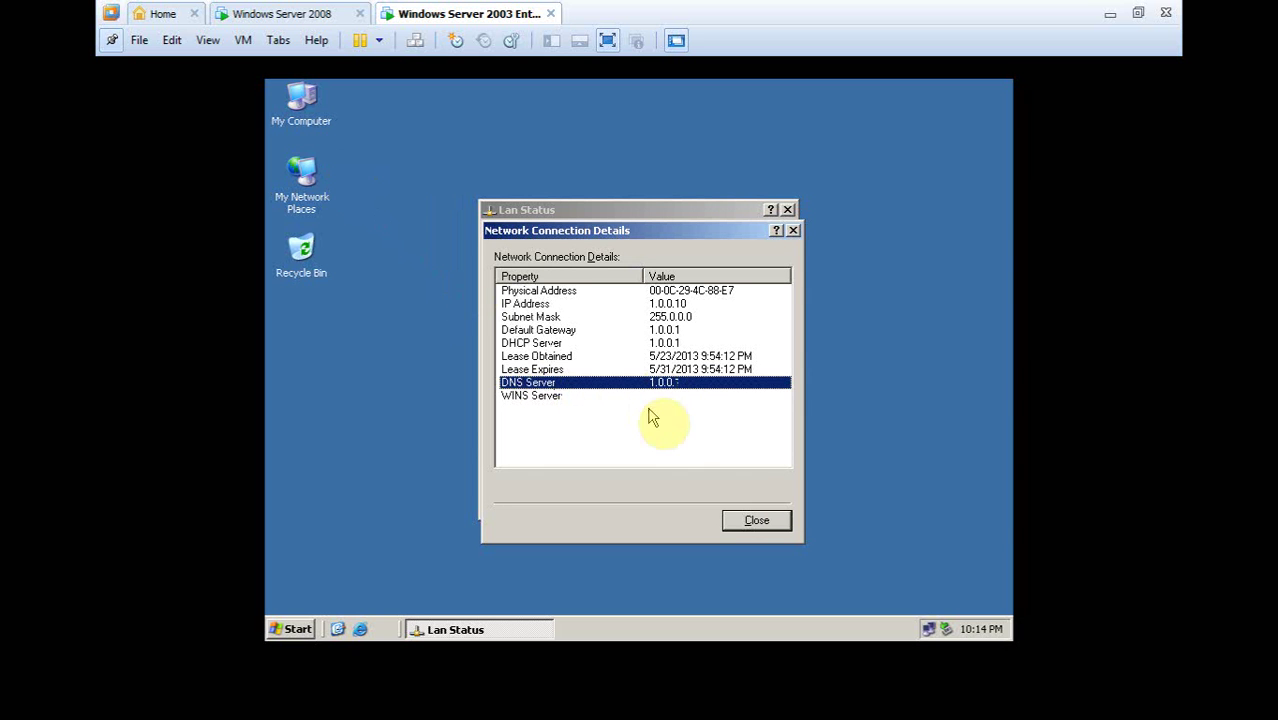
pyautogui.click(652, 343)
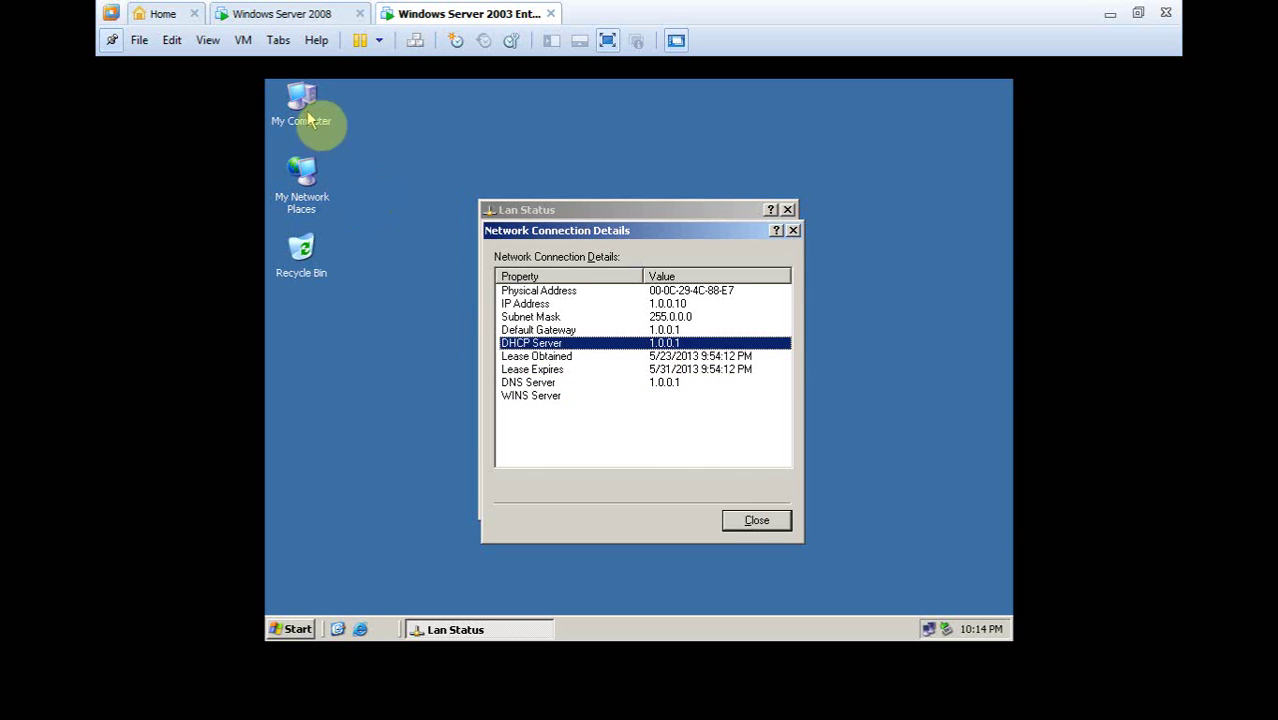
pyautogui.click(763, 524)
# Repair the LAN connection and close the status window
pyautogui.click(545, 427)
pyautogui.click(622, 398)
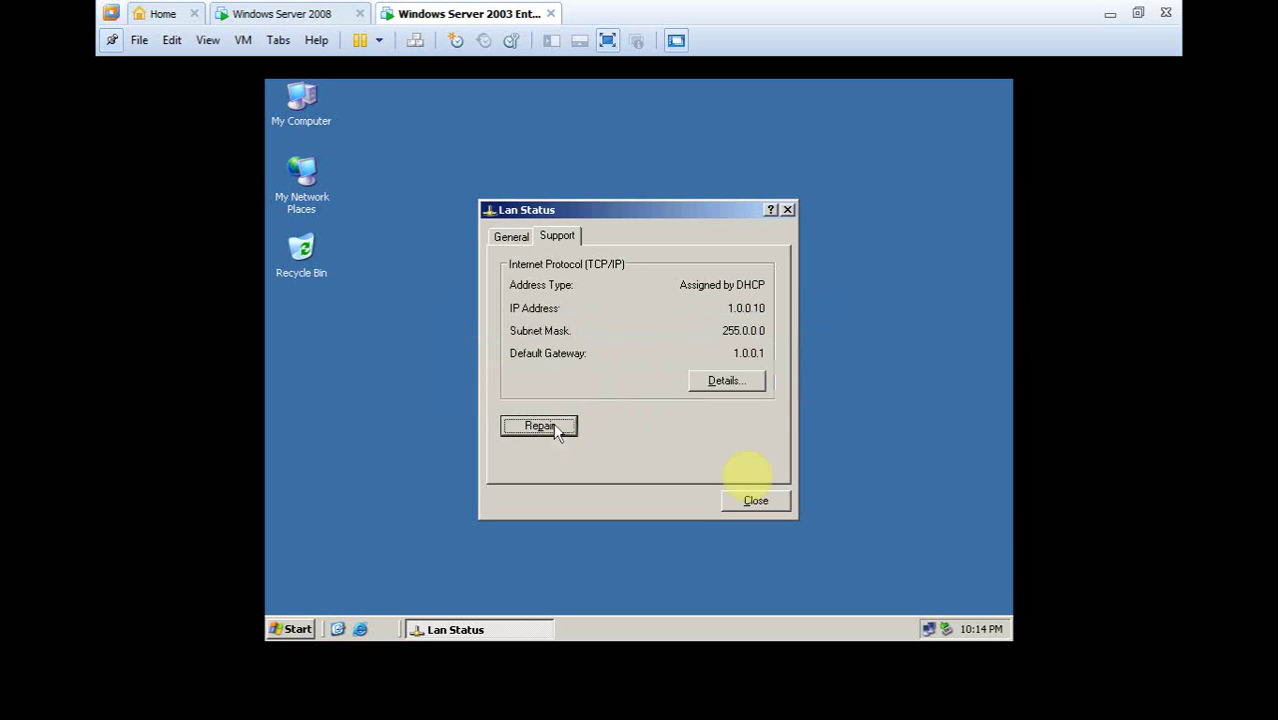
pyautogui.click(756, 500)
pyautogui.click(298, 629)
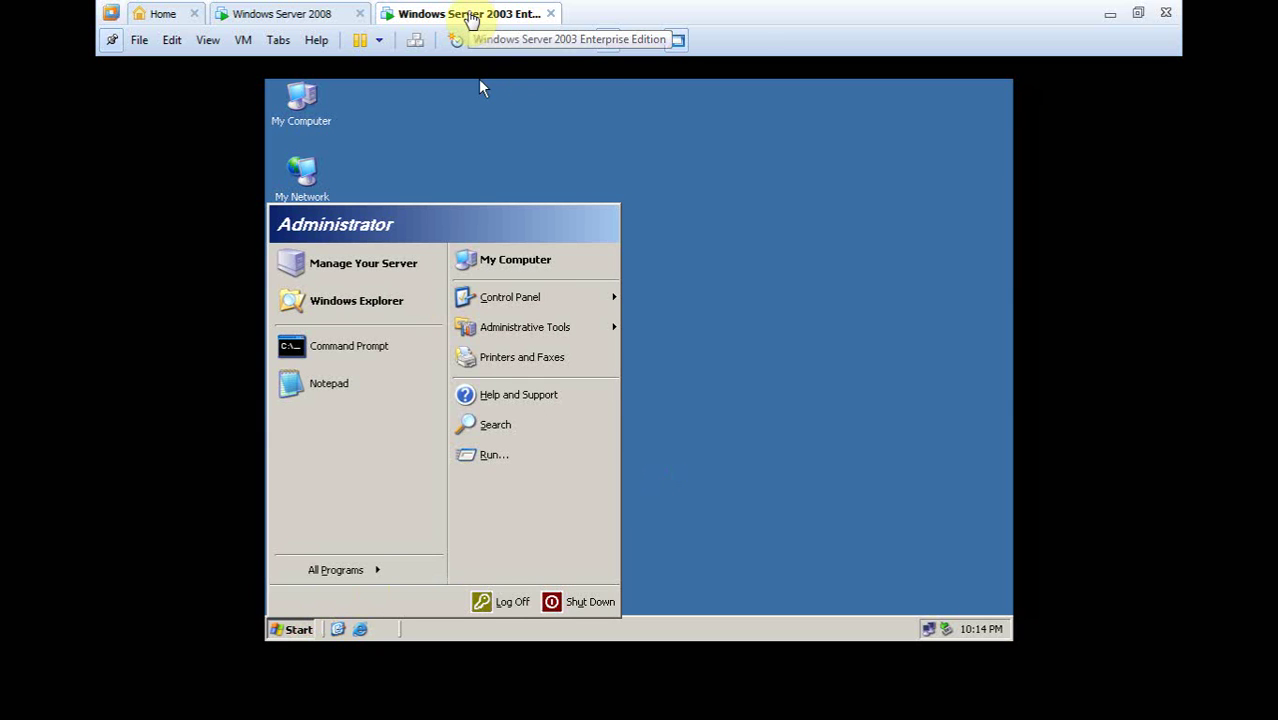
# Launch cmd from the Run box on the Server 2003 client and start nslookup
pyautogui.click(432, 290)
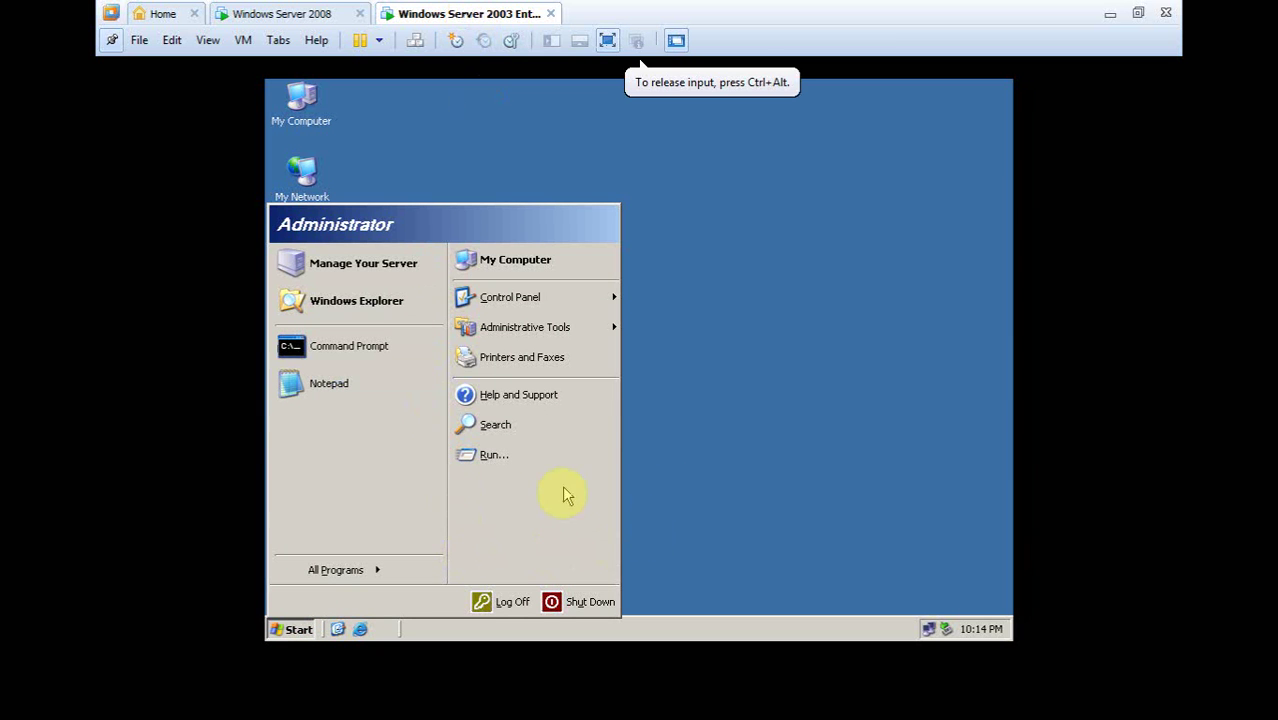
pyautogui.click(517, 456)
pyautogui.click(374, 528)
pyautogui.click(400, 580)
pyautogui.click(742, 278)
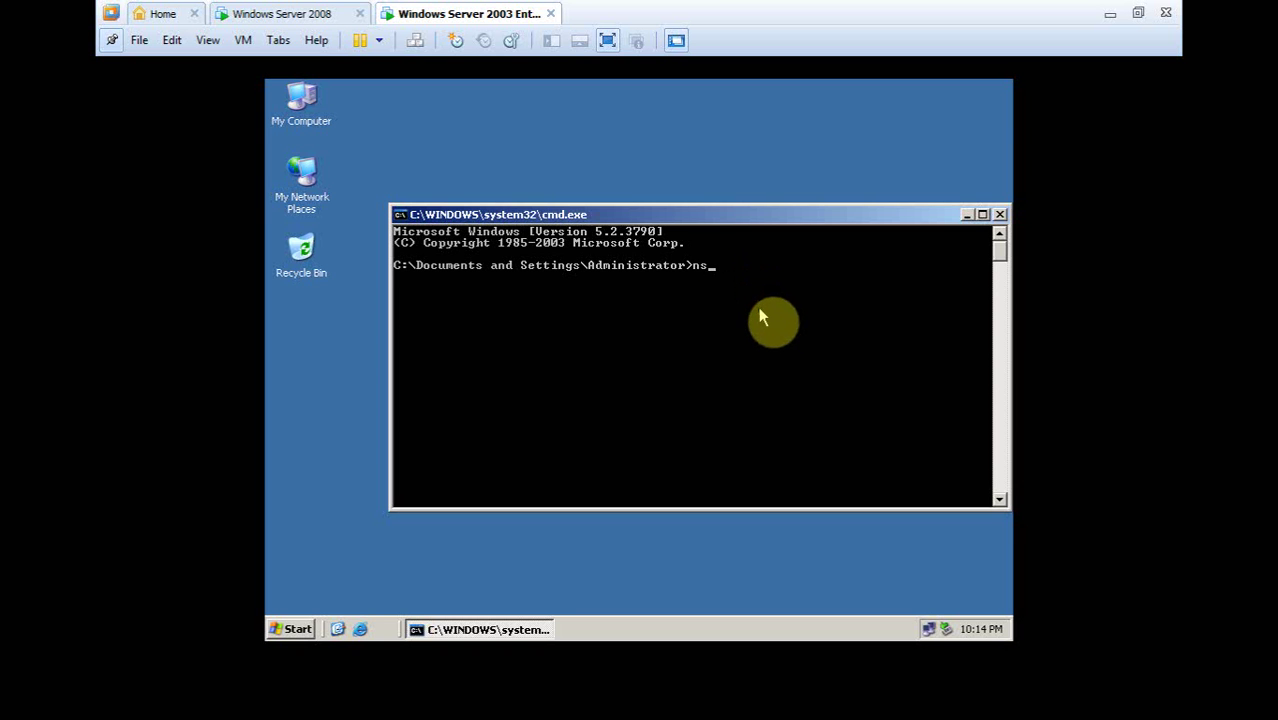
pyautogui.write('nslo')
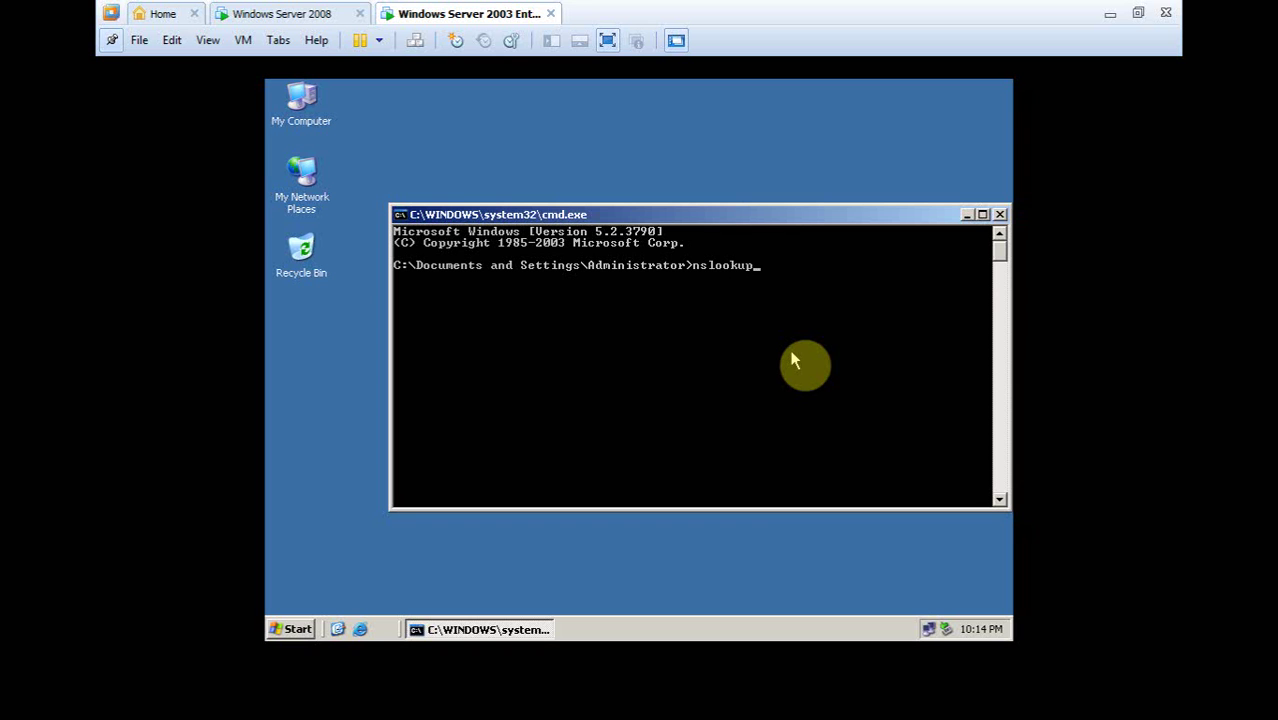
pyautogui.write('okup')
pyautogui.press('Return')
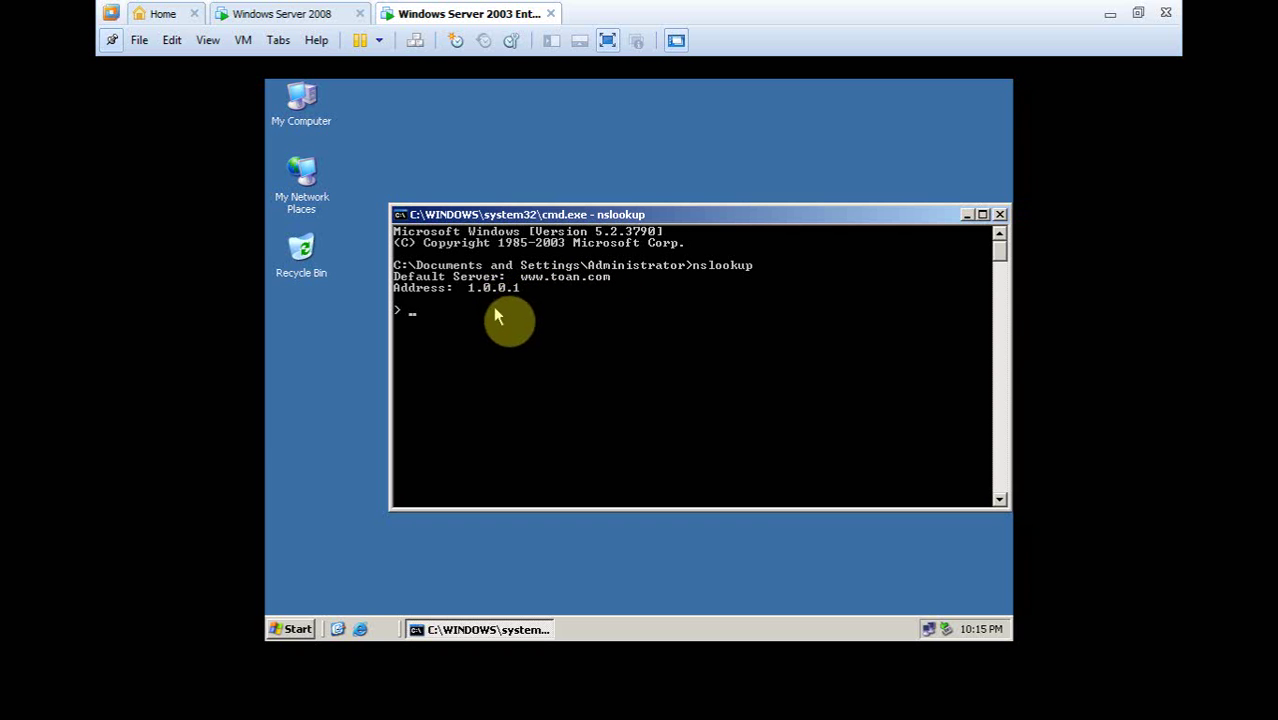
pyautogui.write('www')
pyautogui.press('Return')
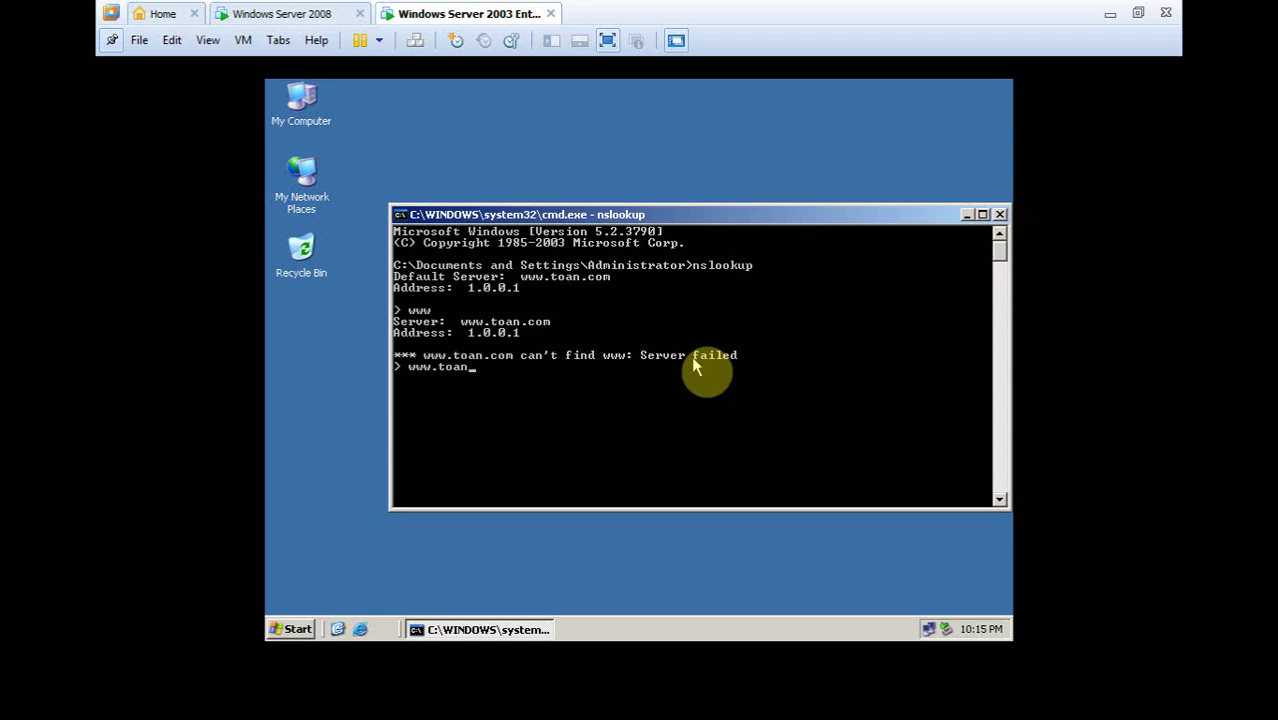
pyautogui.write('om')
pyautogui.press('Return')
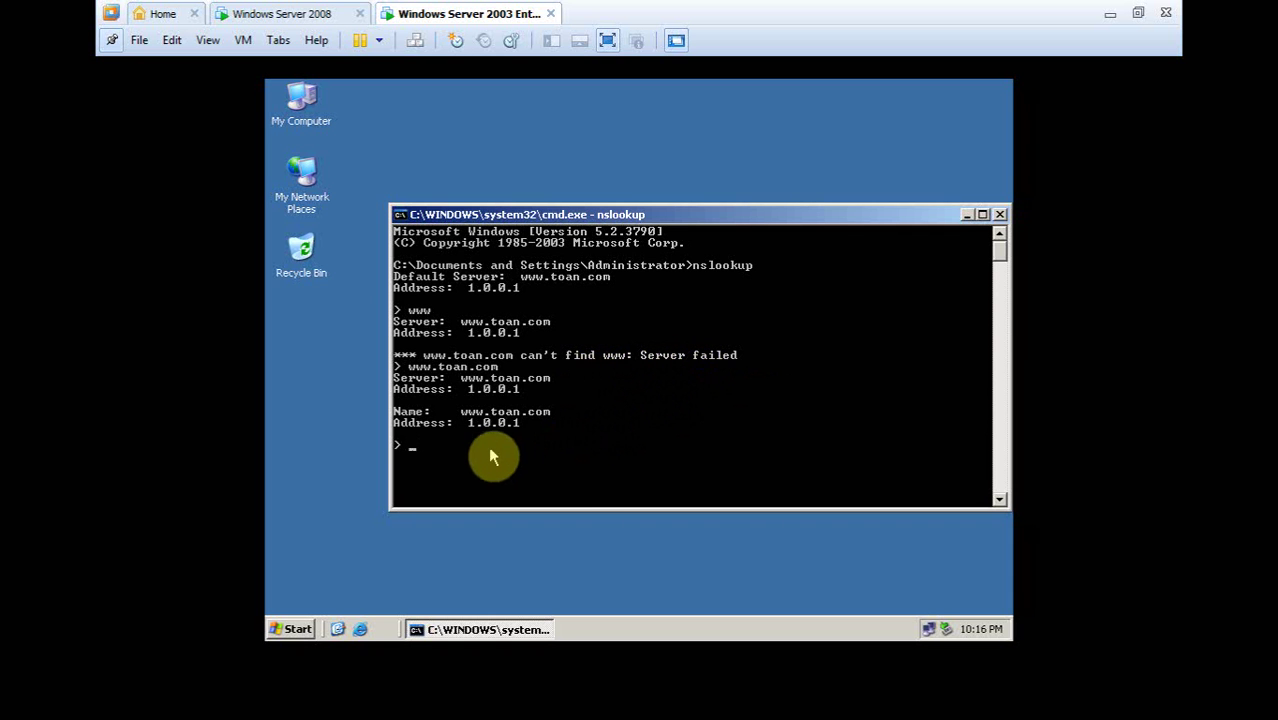
pyautogui.write('mail.toan.com')
pyautogui.press('Return')
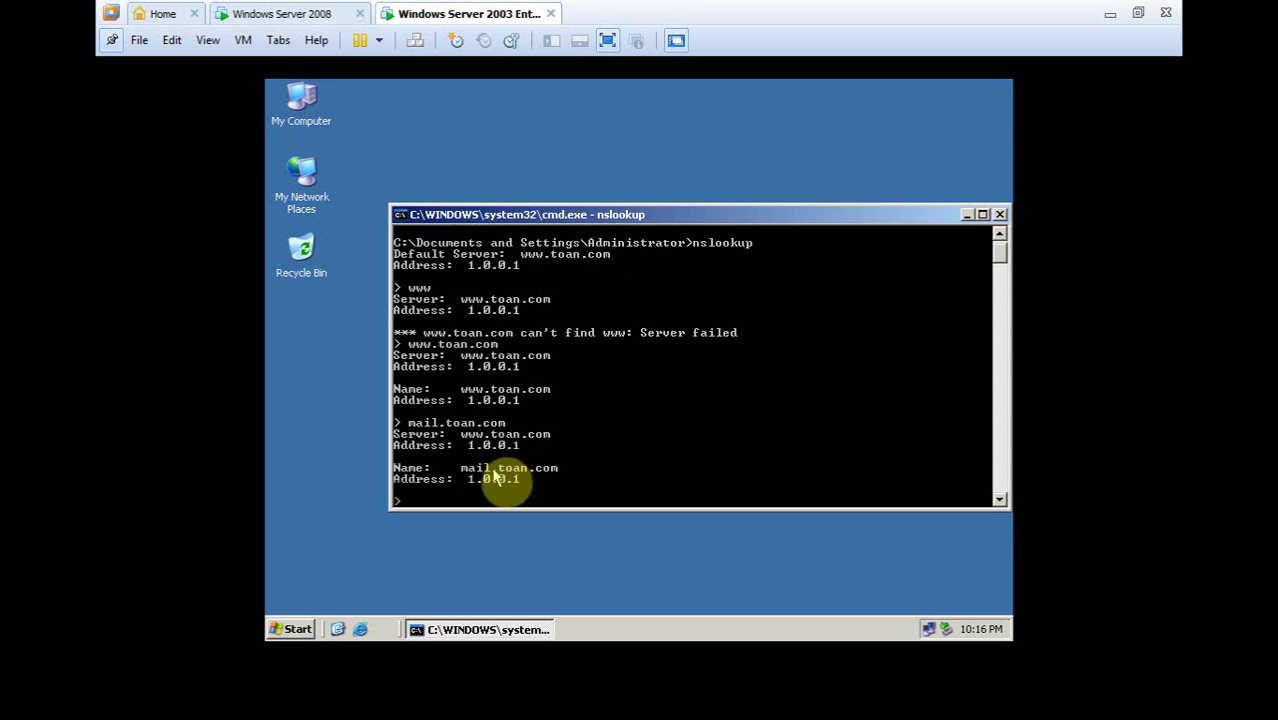
pyautogui.write('fpt.to')
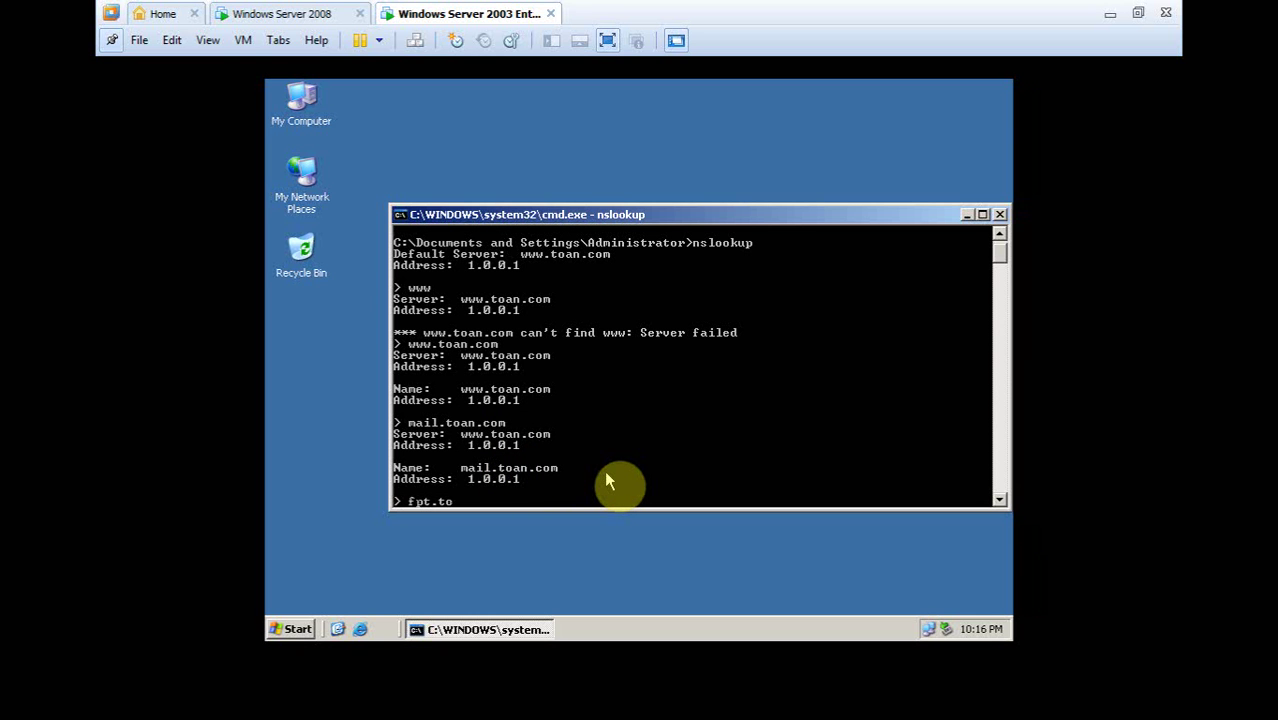
pyautogui.write('an.com')
pyautogui.press('Return')
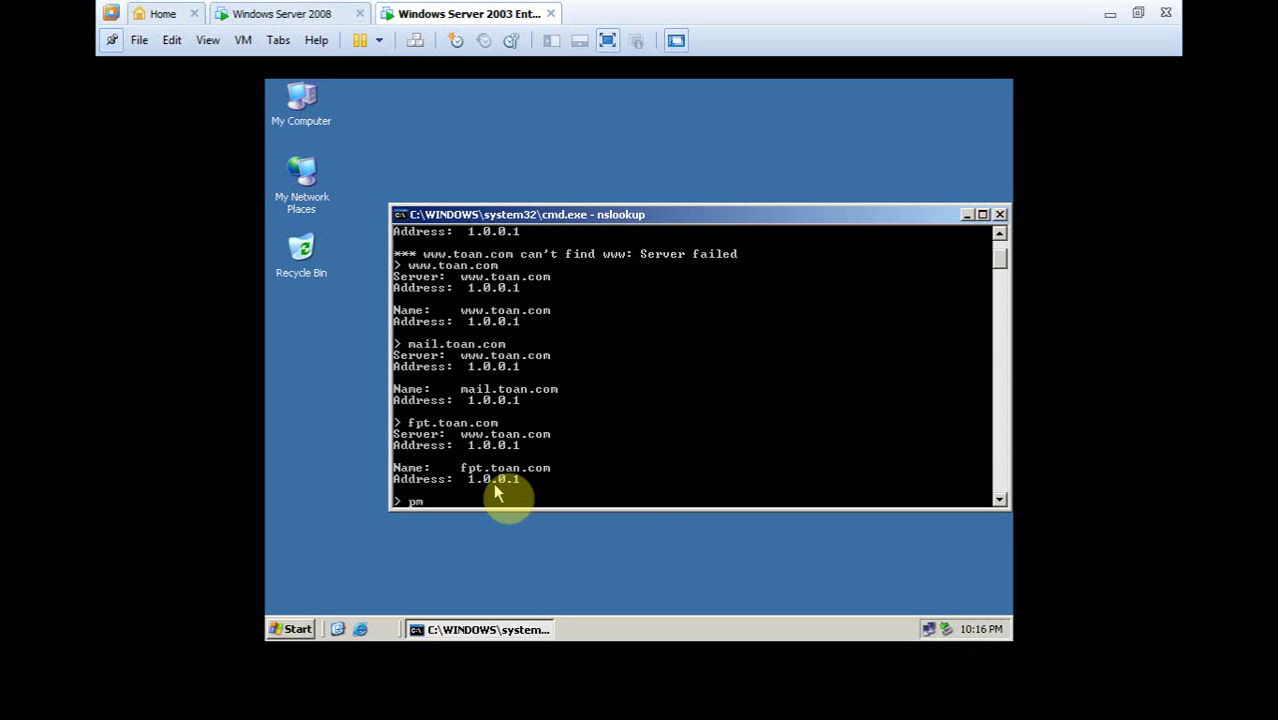
pyautogui.write('toan.com')
pyautogui.press('Return')
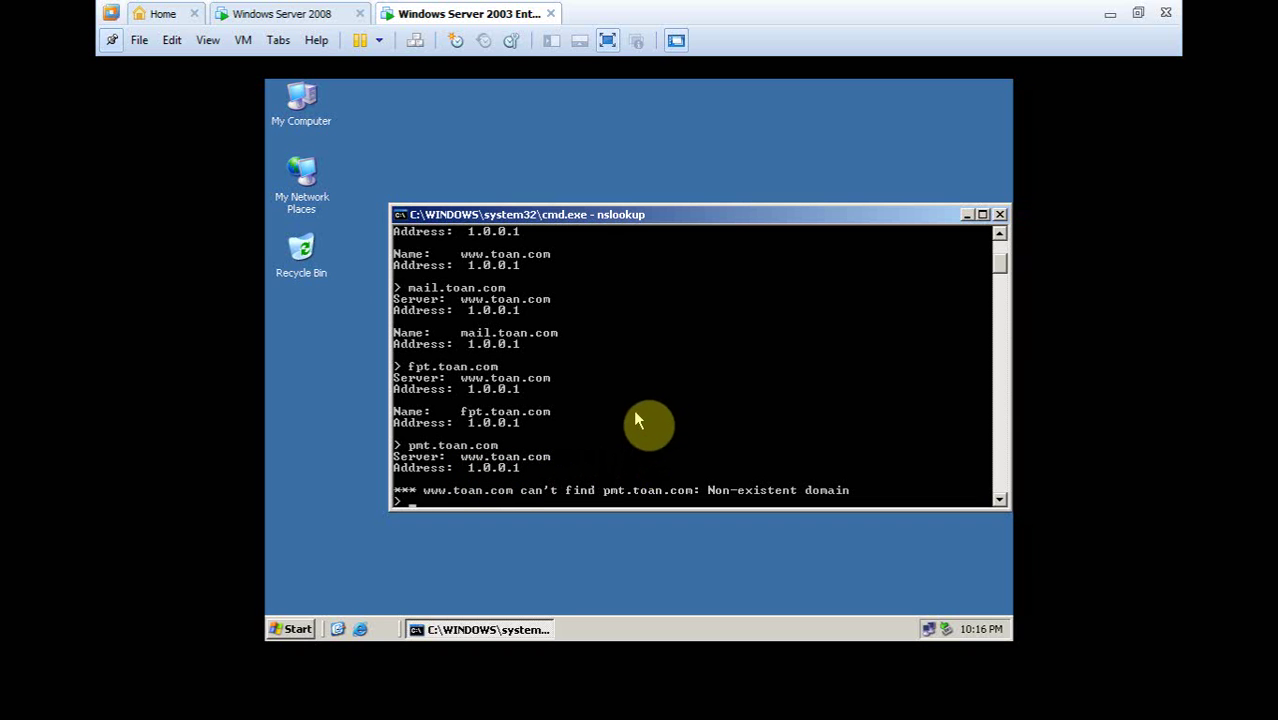
pyautogui.write('www.toan.com')
pyautogui.press('Return')
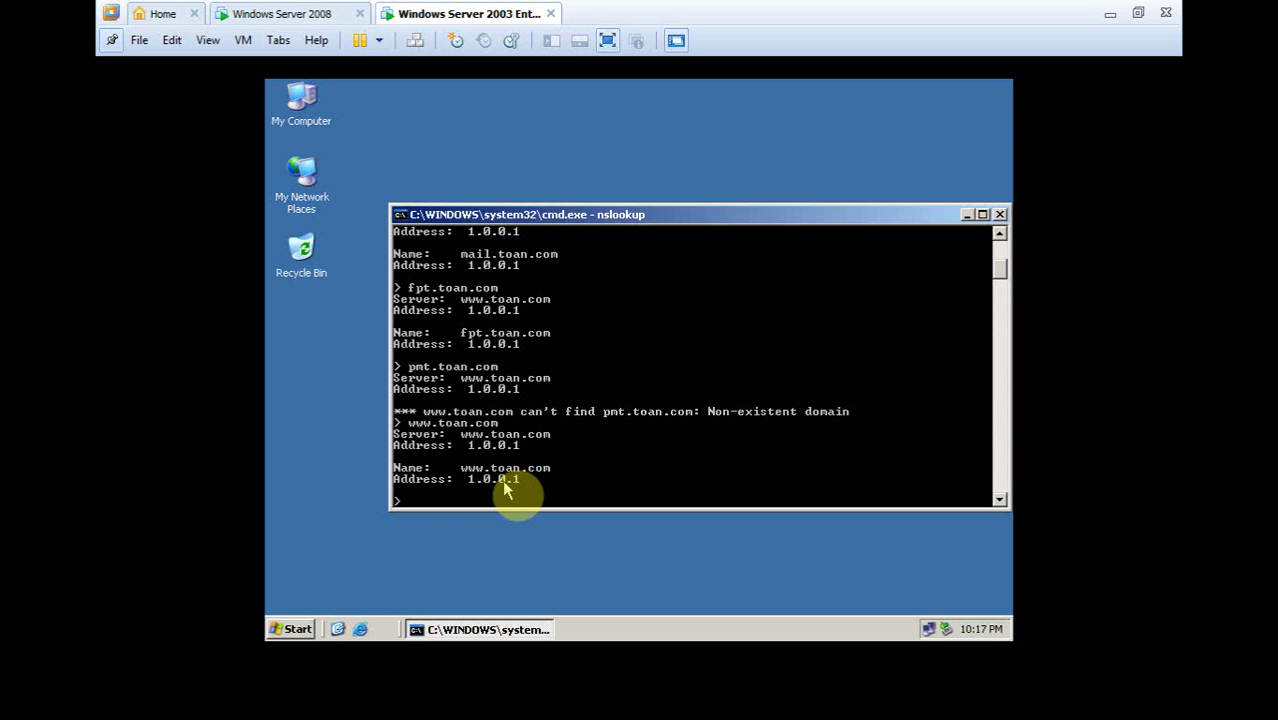
# Exit nslookup and close the command prompt
pyautogui.write('exit')
pyautogui.press('Return')
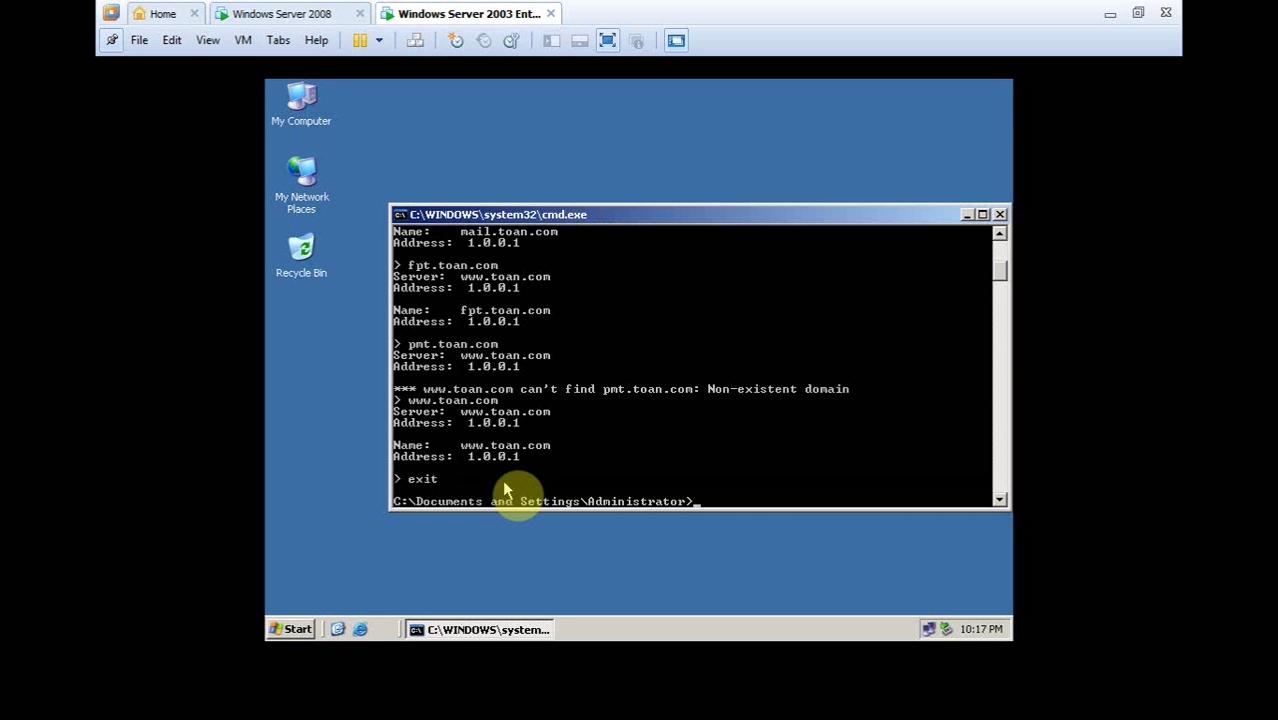
pyautogui.write('exit')
pyautogui.press('Return')
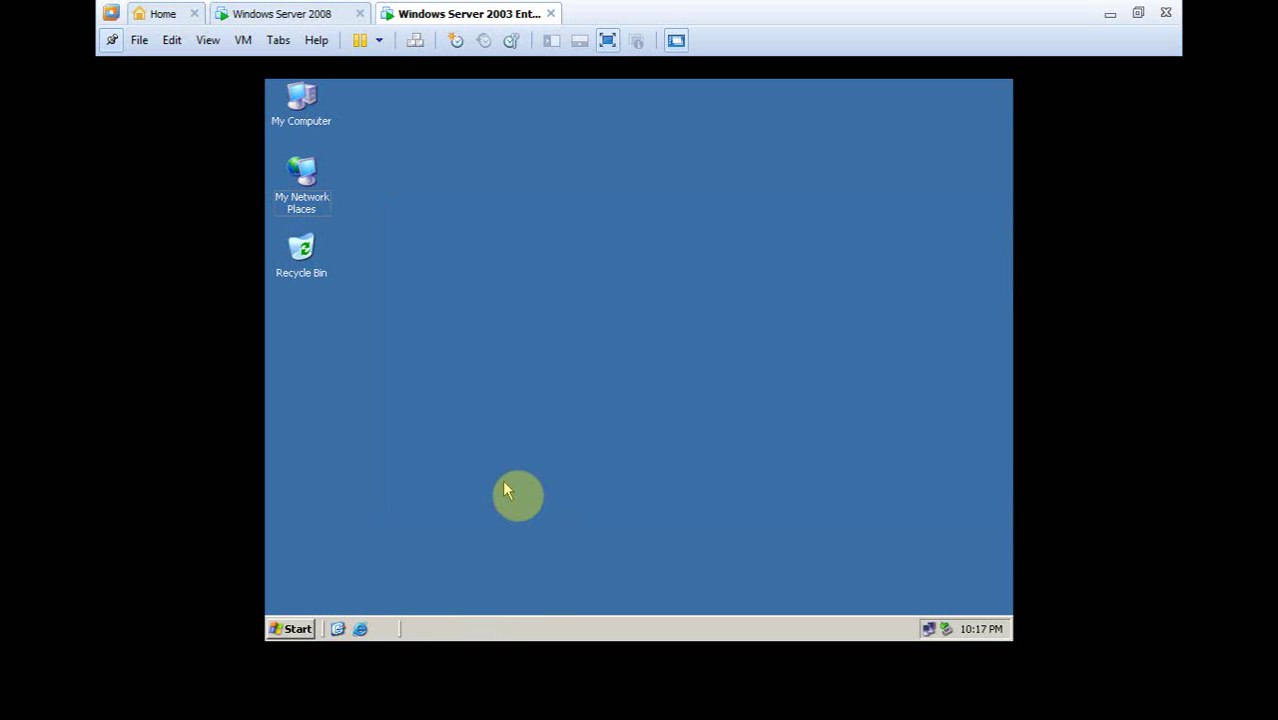
# Switch to the Windows Server 2008 VM and type an e-mail address into its Run box
pyautogui.click(260, 12)
pyautogui.click(450, 12)
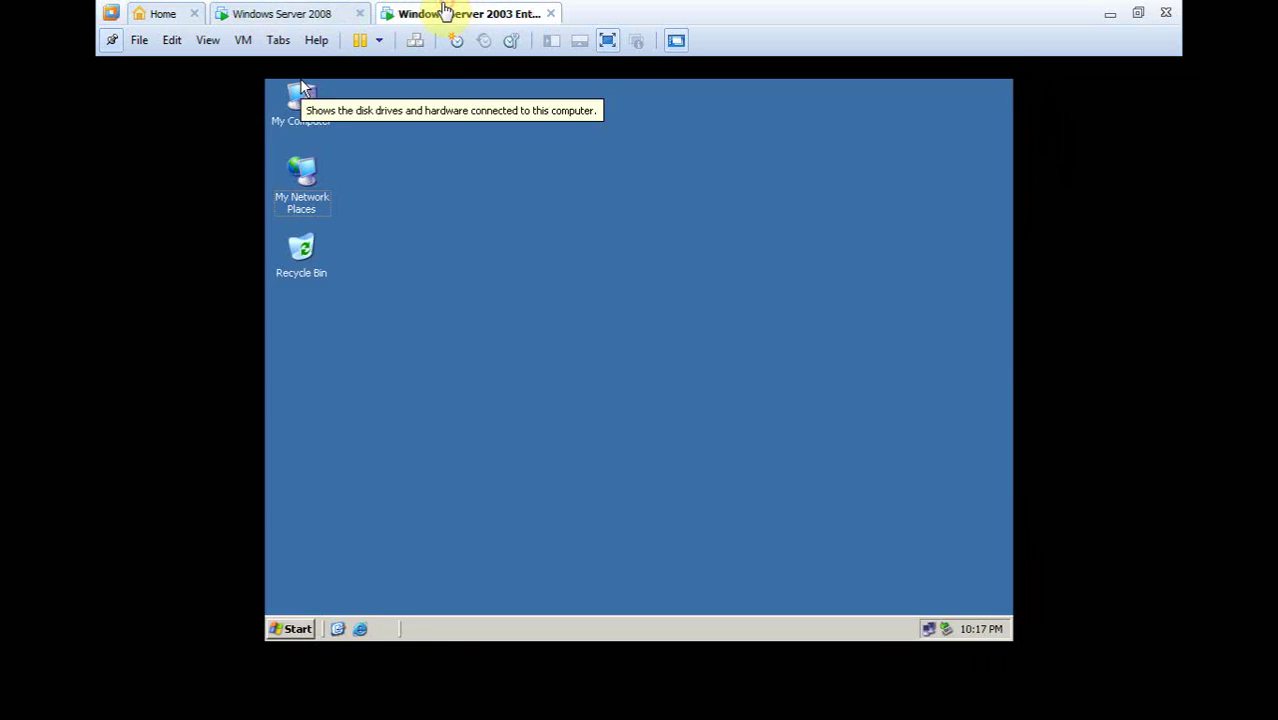
pyautogui.click(338, 13)
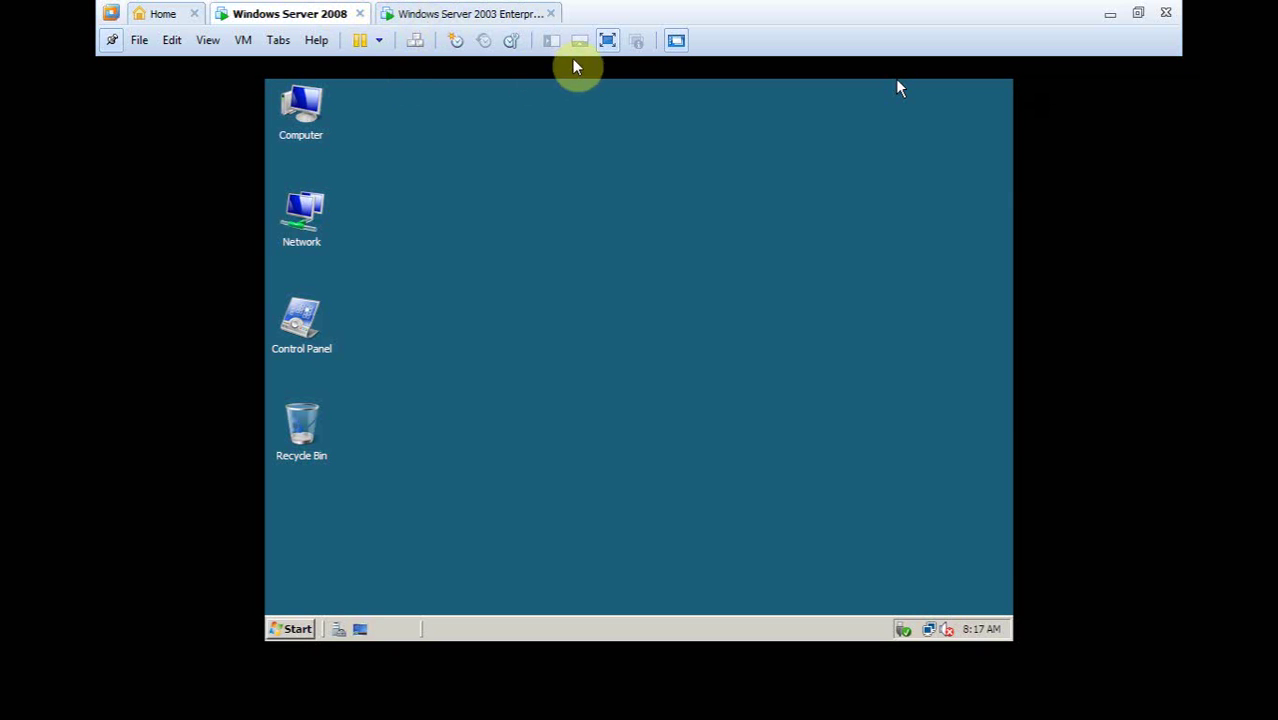
pyautogui.click(508, 323)
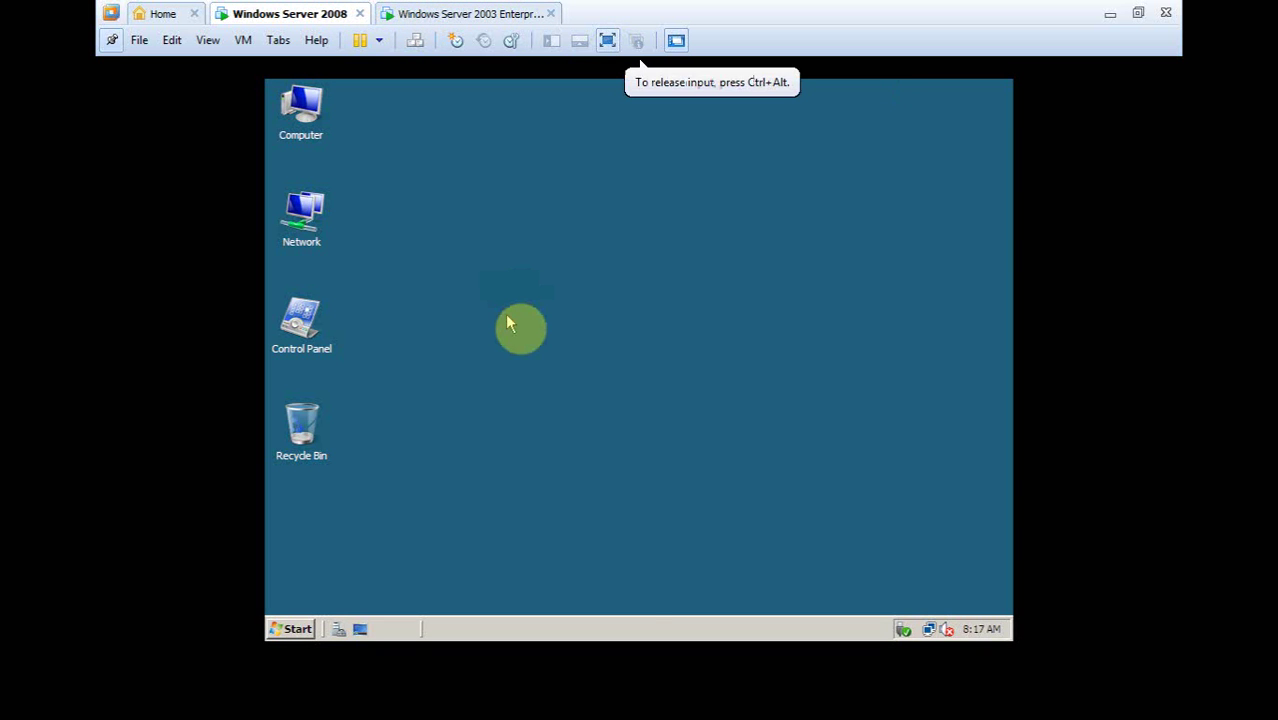
pyautogui.press('super+r')
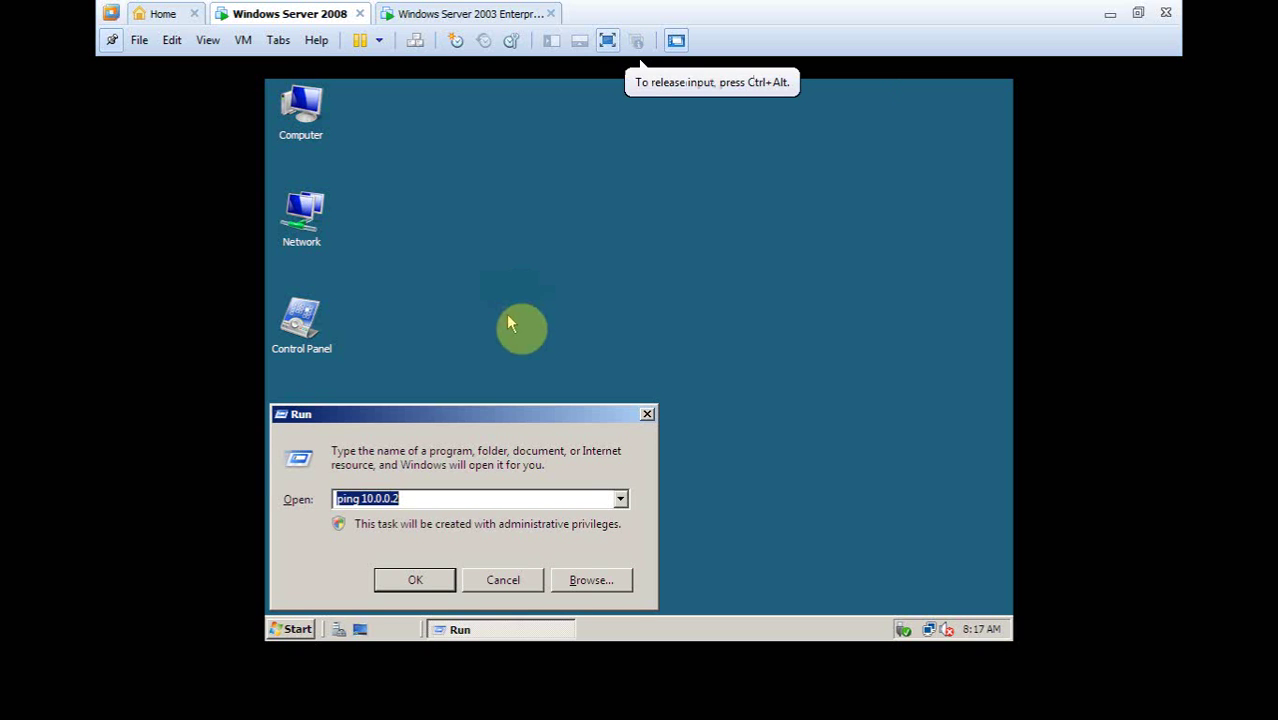
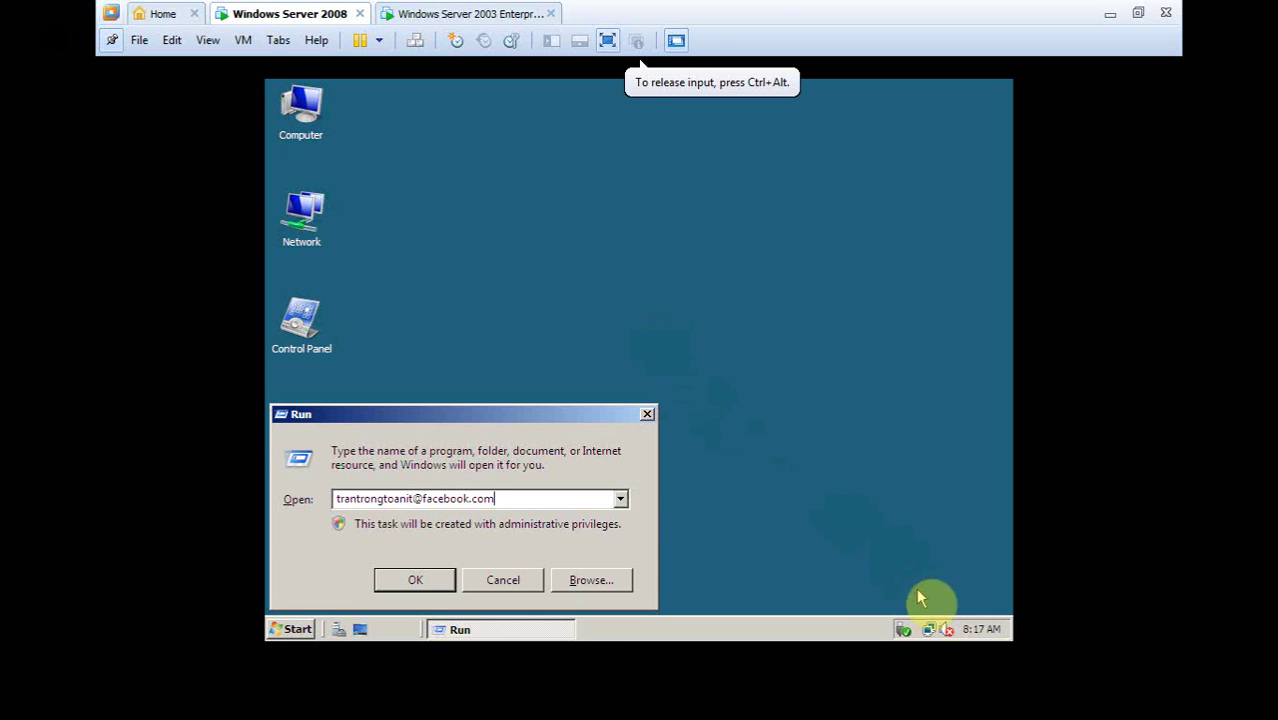
pyautogui.click(607, 40)
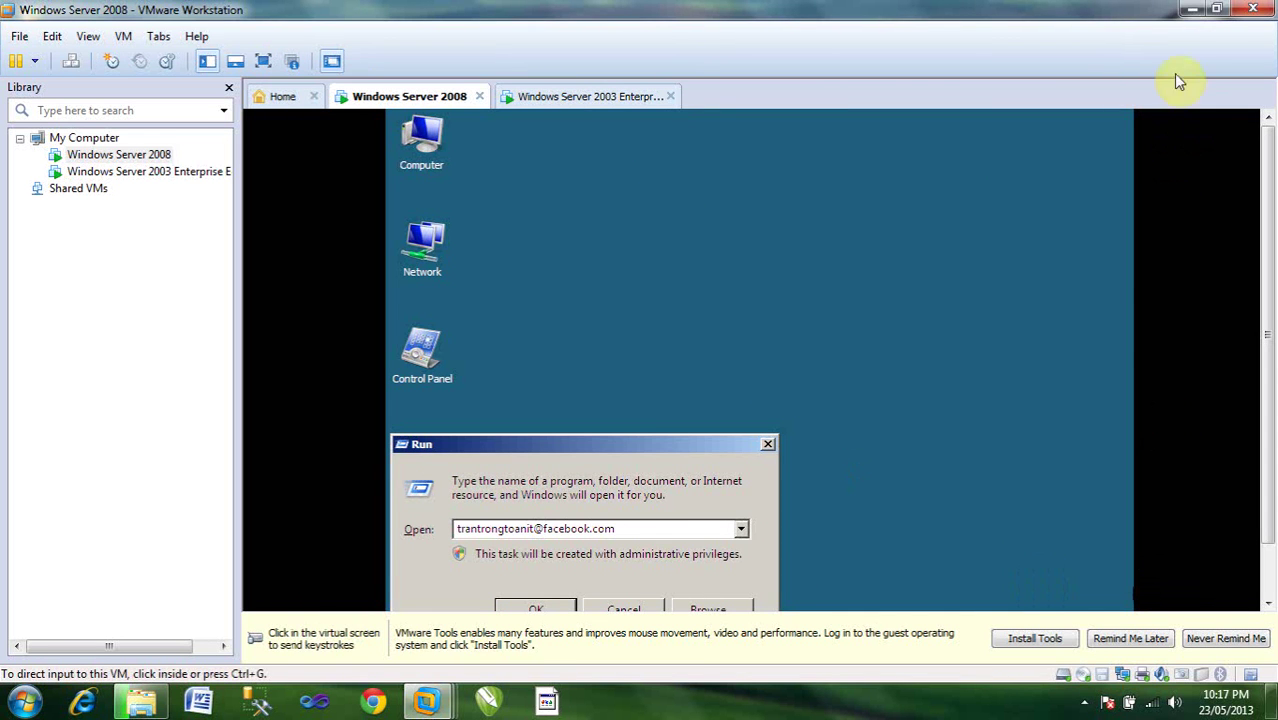
# Minimize VMware and bring up BB FlashBack Pro 4's tray menu to stop recording
pyautogui.click(1192, 10)
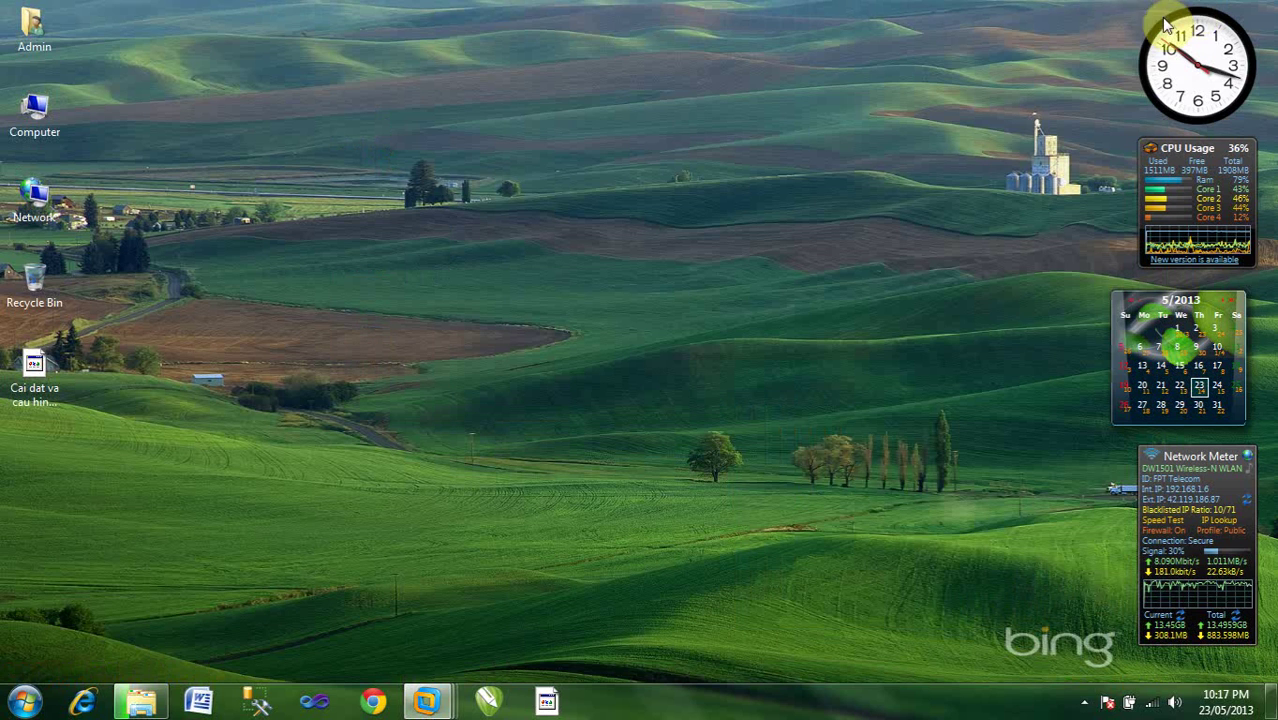
pyautogui.click(1084, 701)
pyautogui.rightClick(1112, 607)
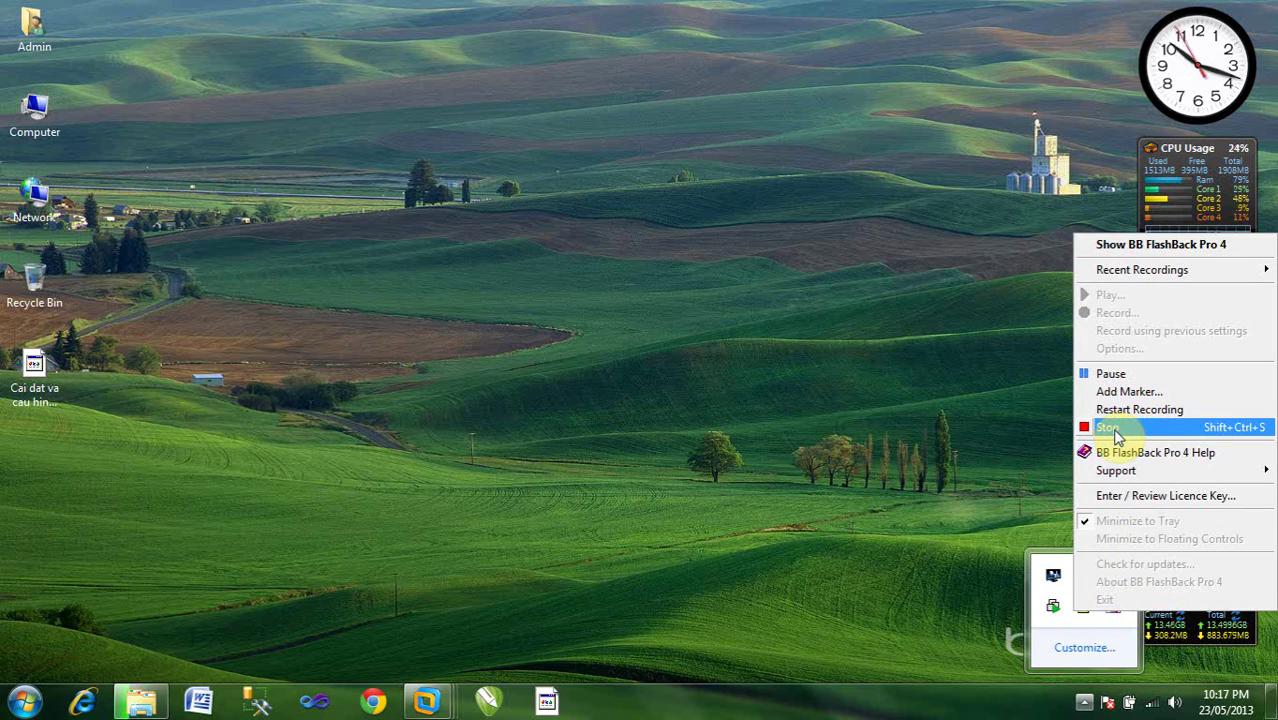